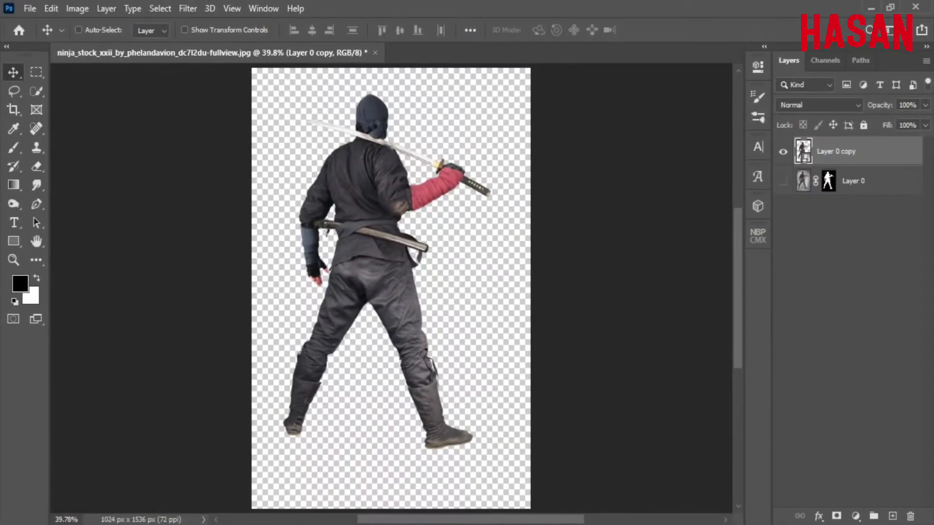
Create a new 1920×1080 document and select the ground area of the foggy field photo
{"action": "key", "text": "ctrl+n"}
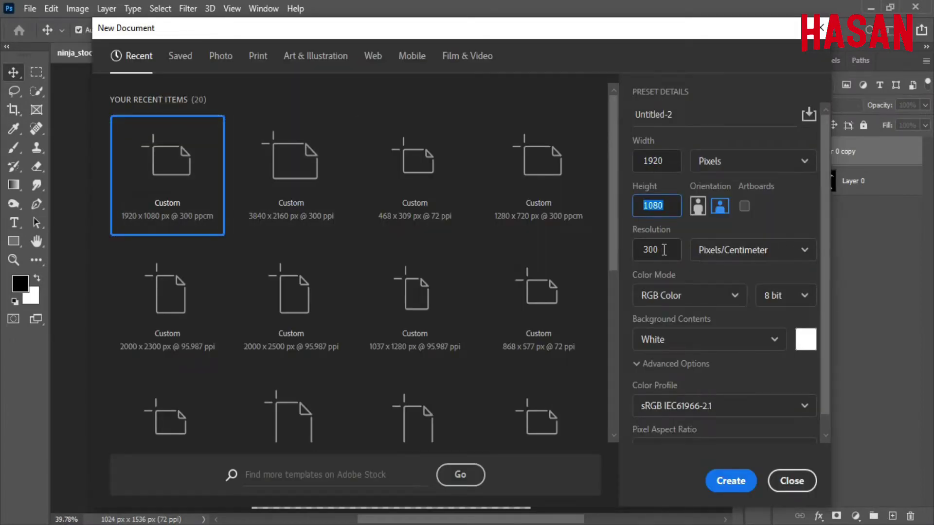
{"action": "left_click", "coordinate": [730, 481]}
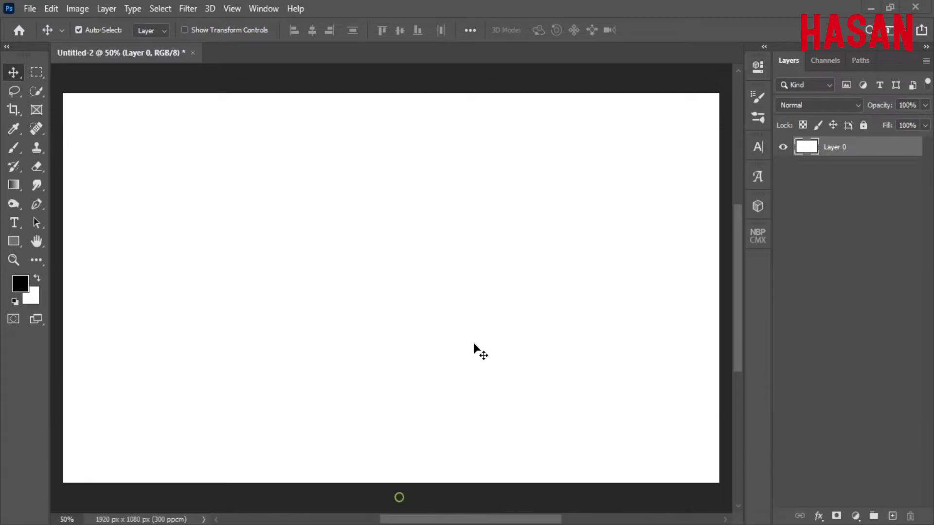
{"action": "left_click_drag", "start_coordinate": [763, 118], "coordinate": [311, 54]}
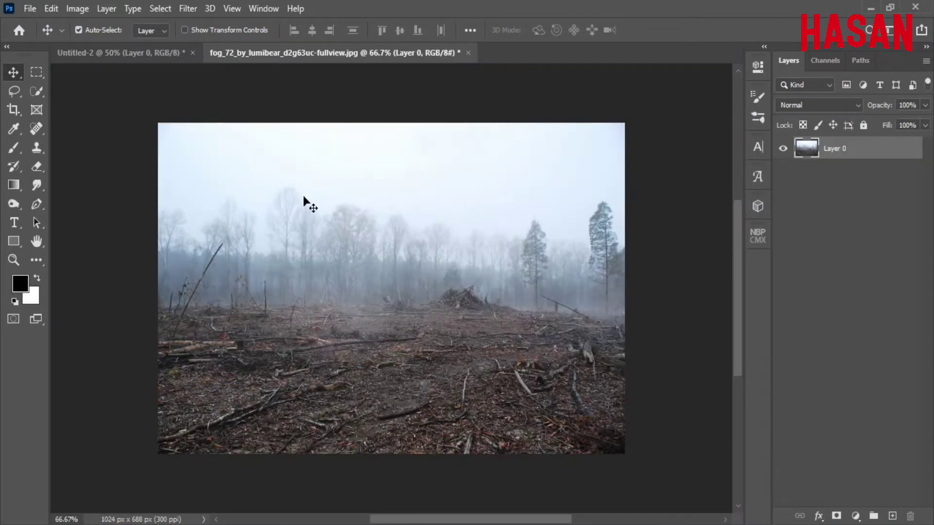
{"action": "key", "text": "m"}
{"action": "left_click_drag", "start_coordinate": [158, 273], "coordinate": [637, 455]}
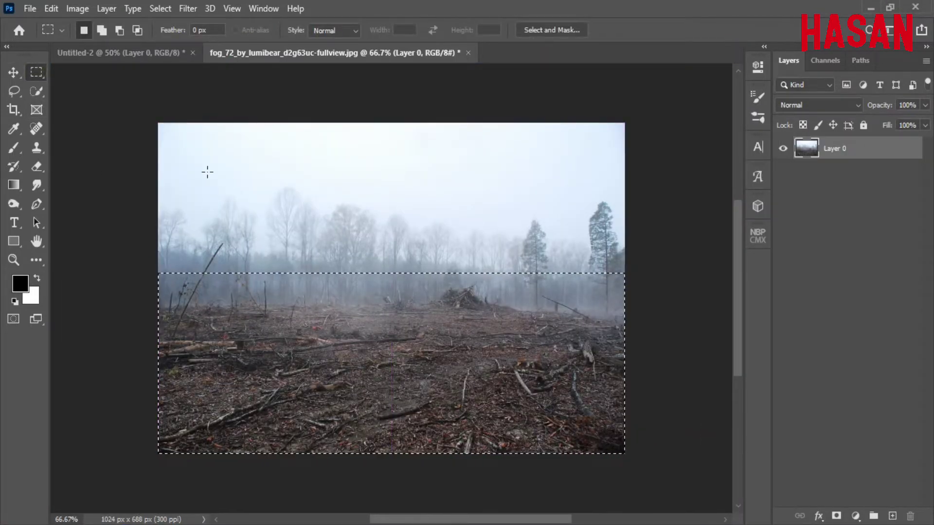
Drag the selected ground into the new canvas and convert it to a Smart Object
{"action": "key", "text": "v"}
{"action": "left_click_drag", "start_coordinate": [342, 48], "coordinate": [641, 89]}
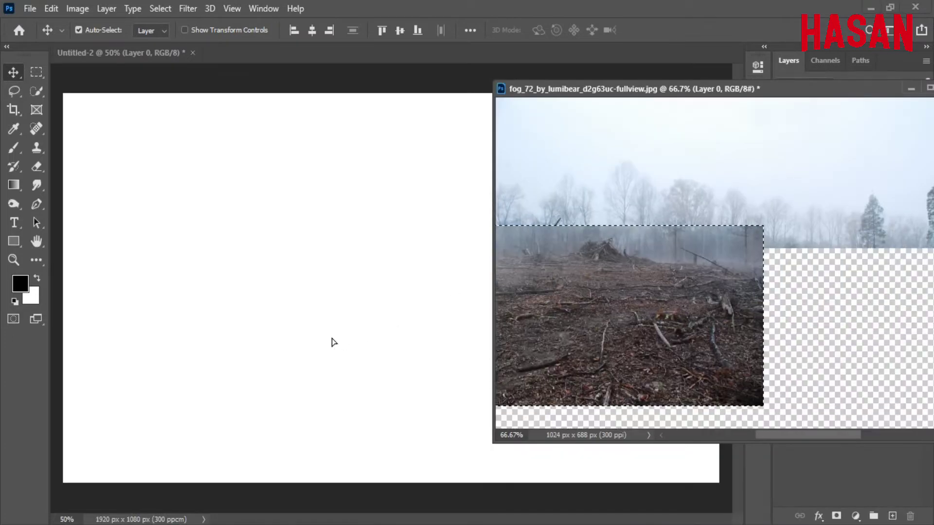
{"action": "left_click_drag", "start_coordinate": [752, 362], "coordinate": [332, 340]}
{"action": "left_click_drag", "start_coordinate": [816, 86], "coordinate": [531, 117]}
{"action": "left_click", "coordinate": [514, 188]}
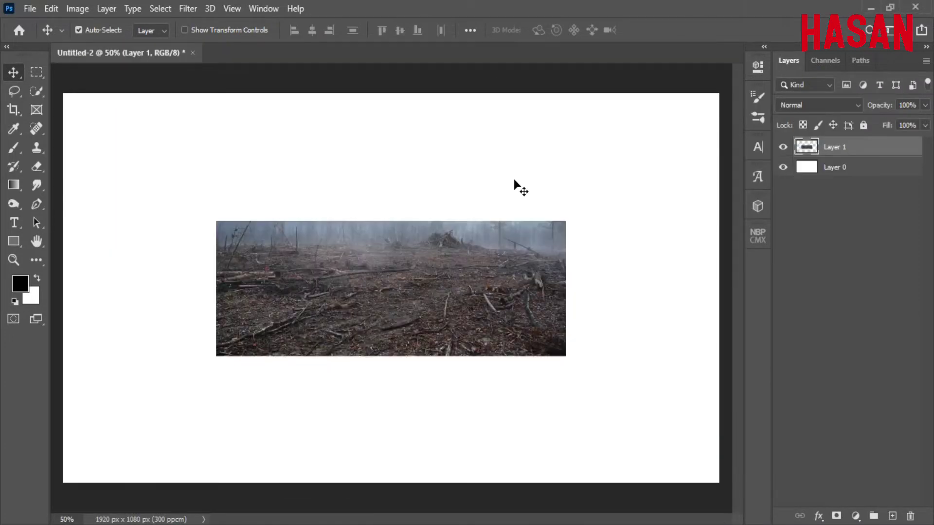
{"action": "right_click", "coordinate": [882, 148]}
{"action": "left_click", "coordinate": [605, 208]}
Scale the ground strip down to the canvas bottom, stretched from left edge to right edge
{"action": "key", "text": "ctrl+t"}
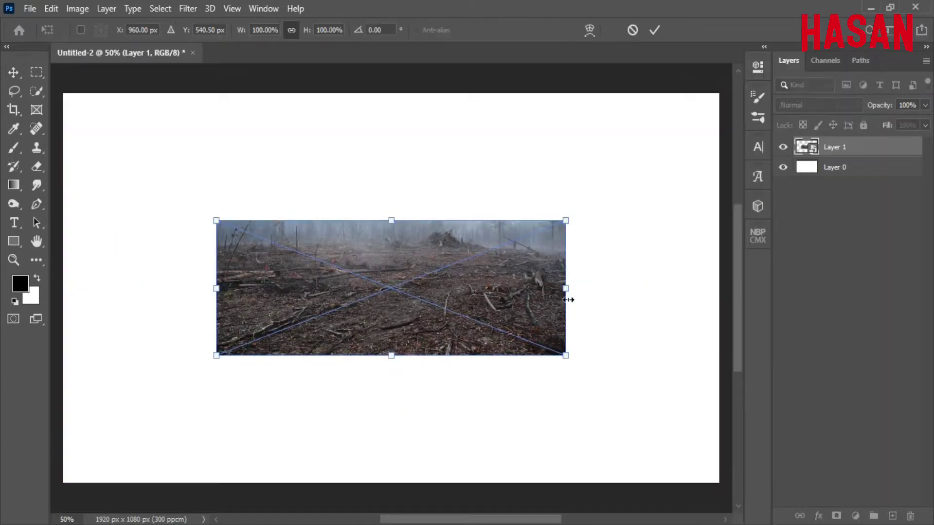
{"action": "left_click_drag", "start_coordinate": [567, 289], "coordinate": [629, 281]}
{"action": "mouse_move", "coordinate": [527, 280]}
{"action": "left_mouse_down"}
{"action": "mouse_move", "coordinate": [514, 371]}
{"action": "mouse_move", "coordinate": [528, 383]}
{"action": "left_mouse_up"}
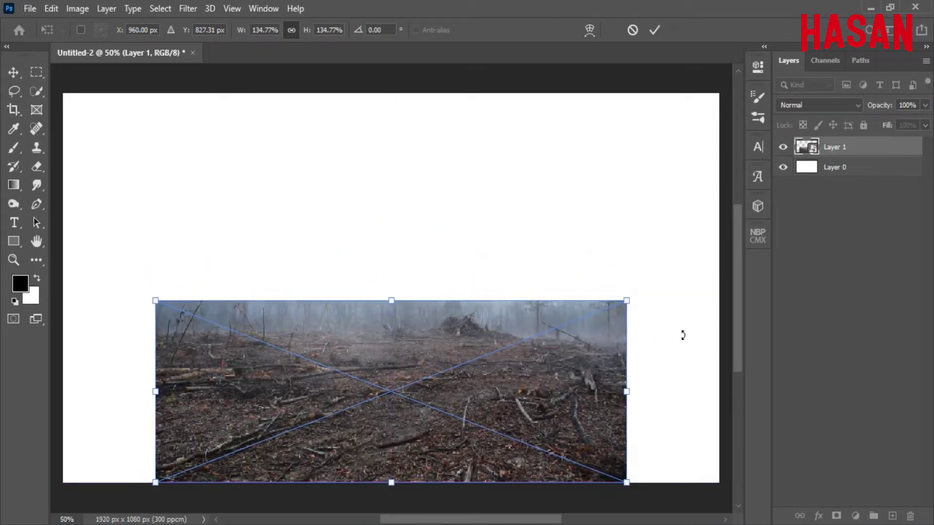
{"action": "left_click_drag", "start_coordinate": [627, 392], "coordinate": [719, 391]}
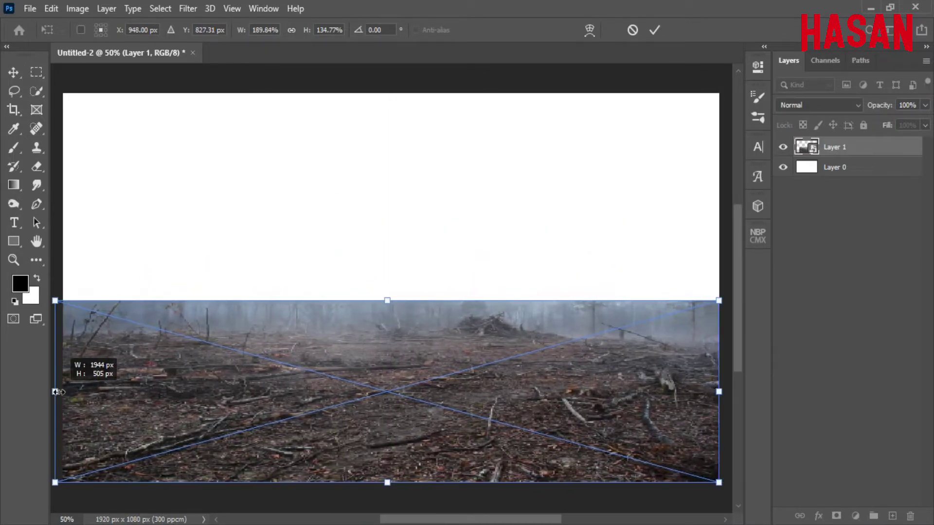
{"action": "left_click_drag", "start_coordinate": [156, 391], "coordinate": [63, 391]}
{"action": "key", "text": "Return"}
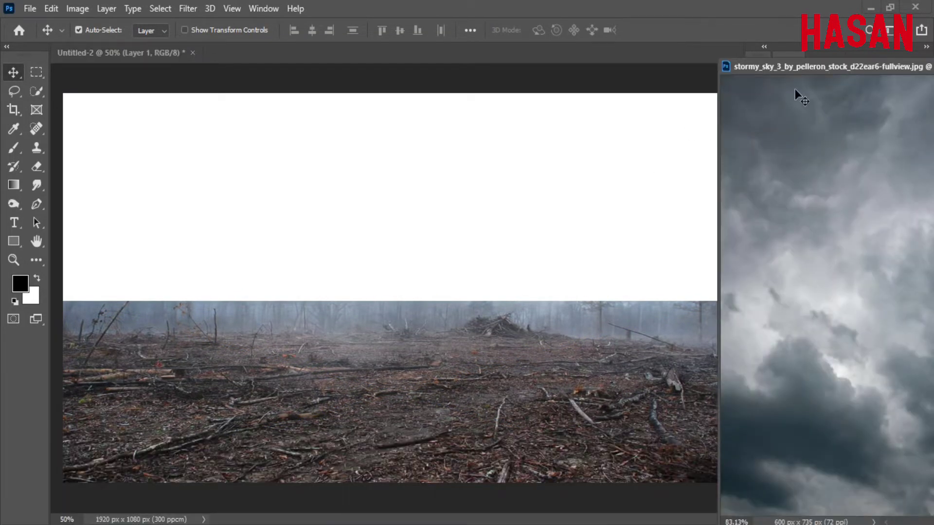
Bring the stormy sky photo into the composite and place its layer below the ground
{"action": "left_click_drag", "start_coordinate": [798, 65], "coordinate": [574, 52]}
{"action": "left_click_drag", "start_coordinate": [360, 52], "coordinate": [618, 46]}
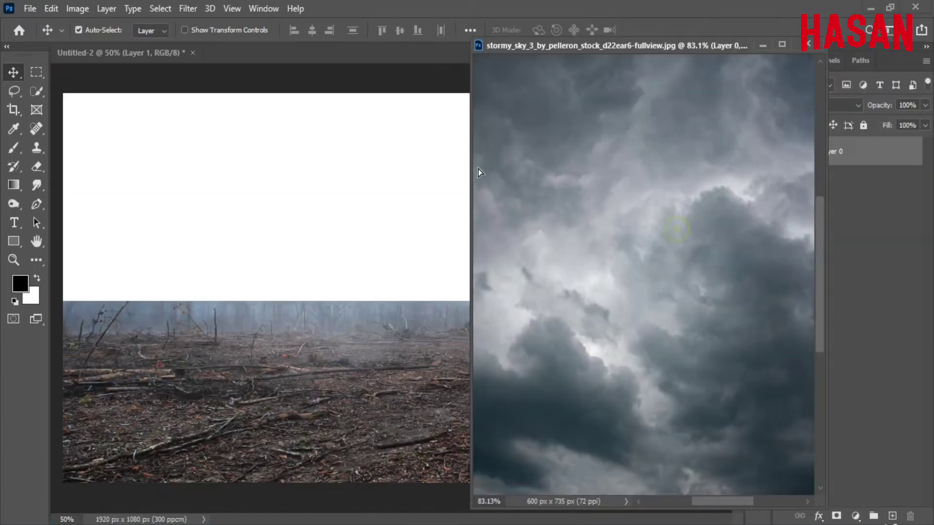
{"action": "left_click_drag", "start_coordinate": [506, 241], "coordinate": [379, 287]}
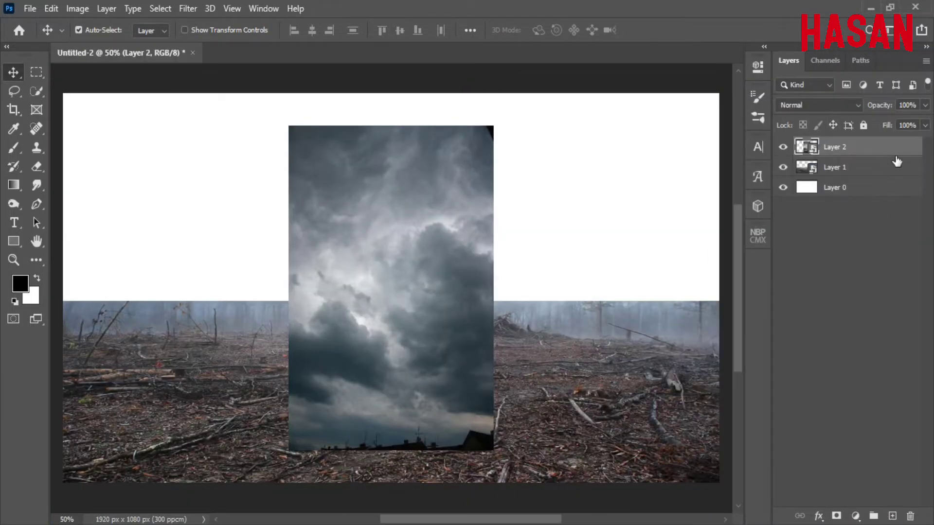
{"action": "left_click_drag", "start_coordinate": [894, 174], "coordinate": [894, 181]}
Enlarge and shift the sky so it covers the top of the canvas
{"action": "key", "text": "ctrl+minus"}
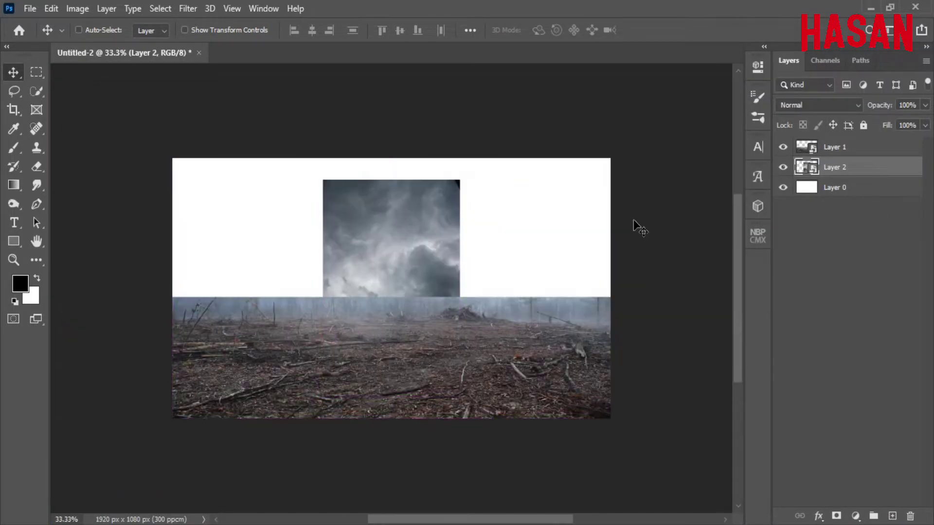
{"action": "key", "text": "ctrl+t"}
{"action": "left_click_drag", "start_coordinate": [459, 288], "coordinate": [632, 290]}
{"action": "left_click_drag", "start_coordinate": [473, 236], "coordinate": [464, 174]}
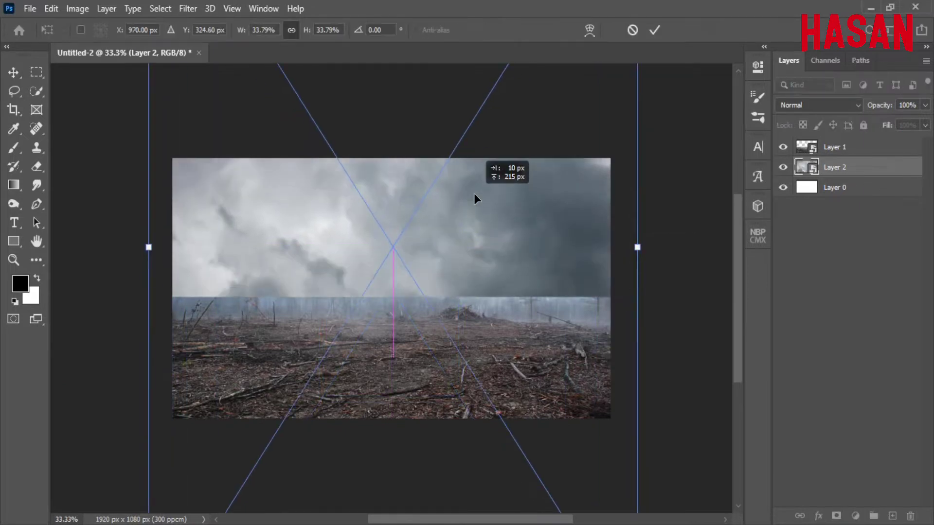
{"action": "key", "text": "Return"}
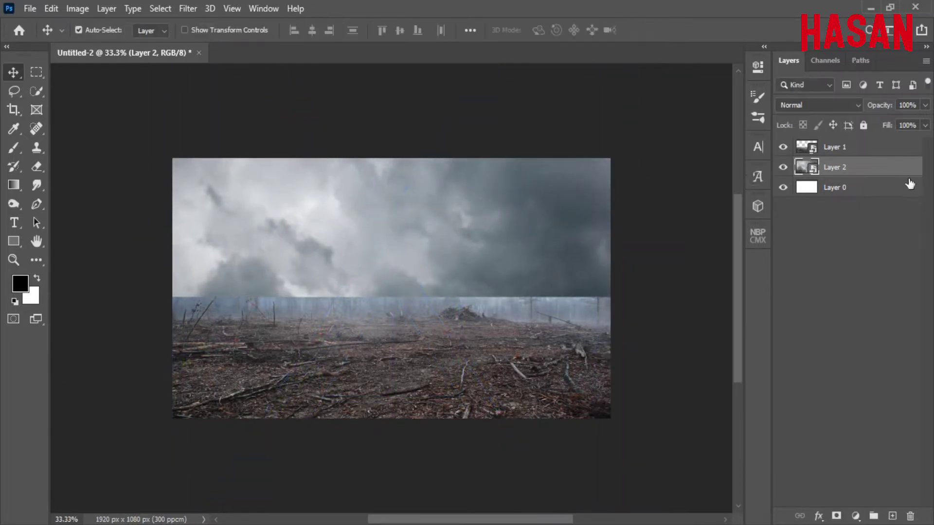
Mask the ground layer and blend the horizon into the sky with gradient strokes
{"action": "left_click", "coordinate": [873, 152]}
{"action": "left_click", "coordinate": [836, 516]}
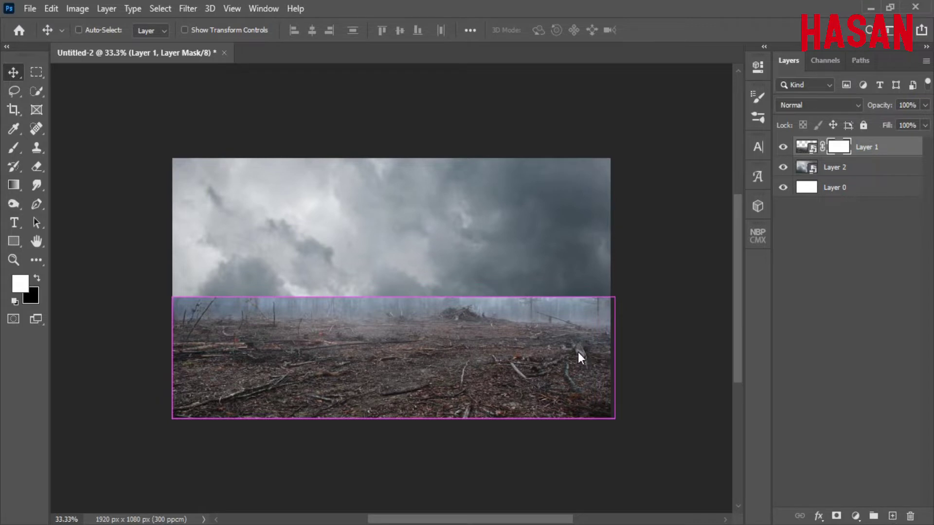
{"action": "scroll", "coordinate": [418, 282], "scroll_direction": "up", "scroll_amount": 2}
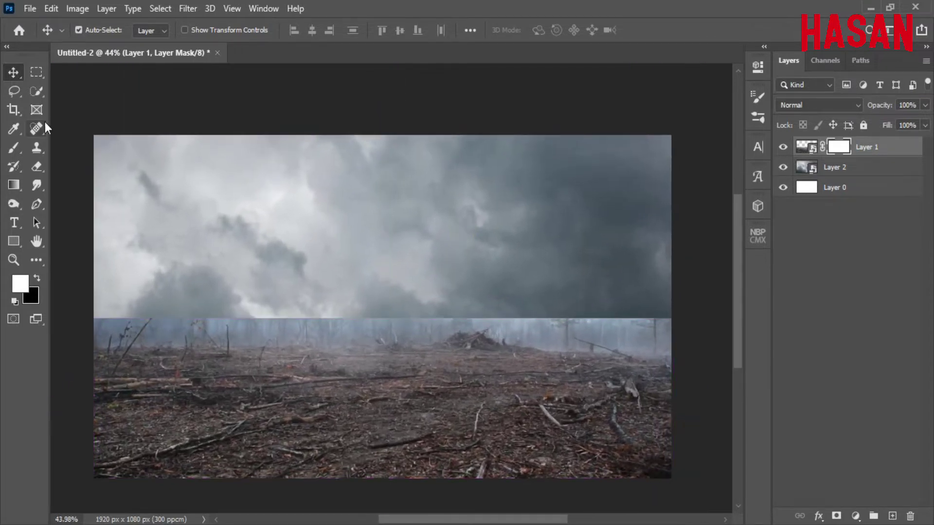
{"action": "key", "text": "g"}
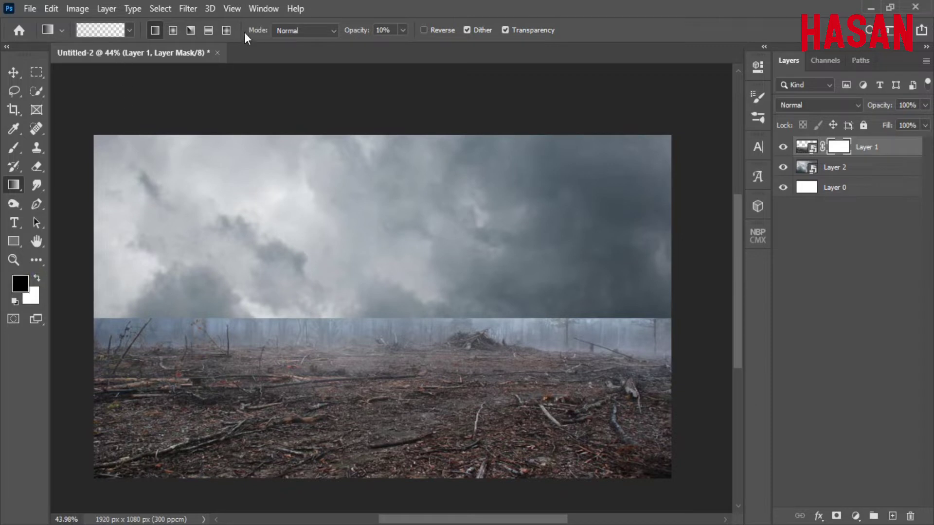
{"action": "left_click_drag", "start_coordinate": [352, 30], "coordinate": [443, 32]}
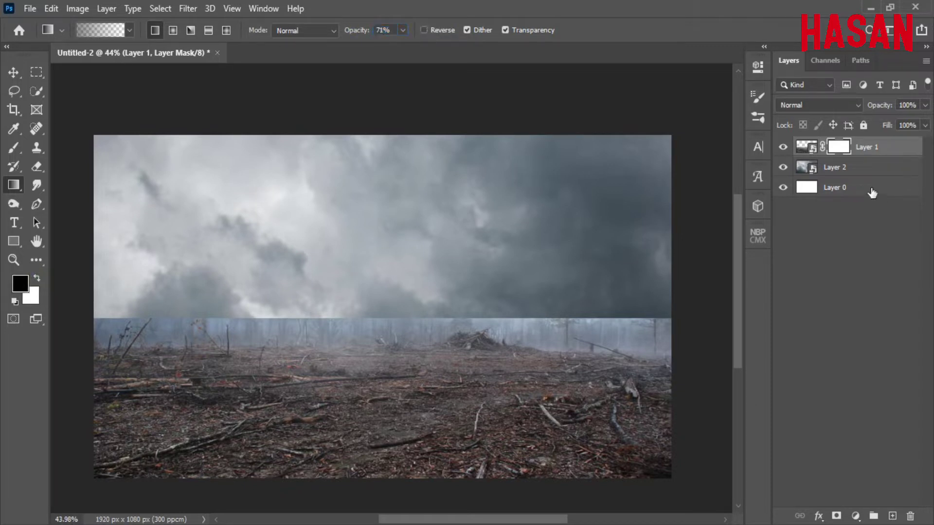
{"action": "left_click_drag", "start_coordinate": [431, 338], "coordinate": [505, 337]}
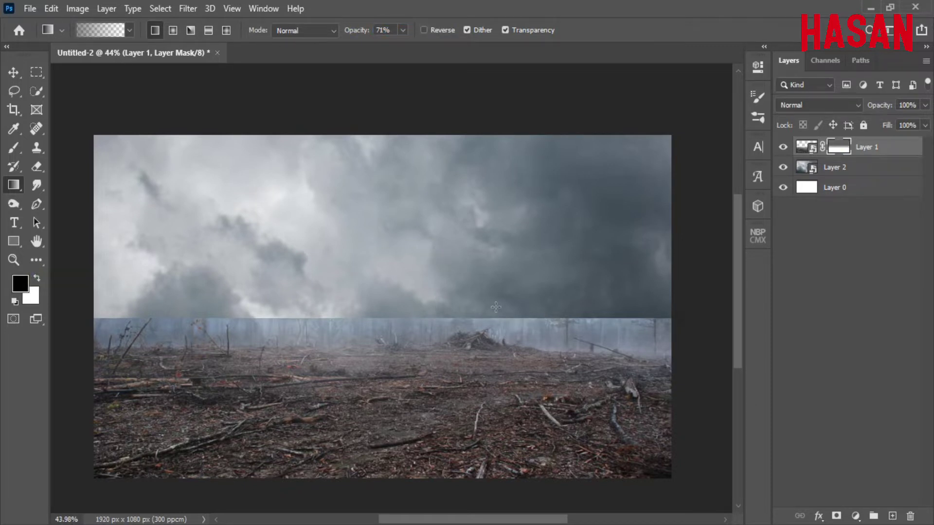
{"action": "left_click_drag", "start_coordinate": [494, 303], "coordinate": [503, 339]}
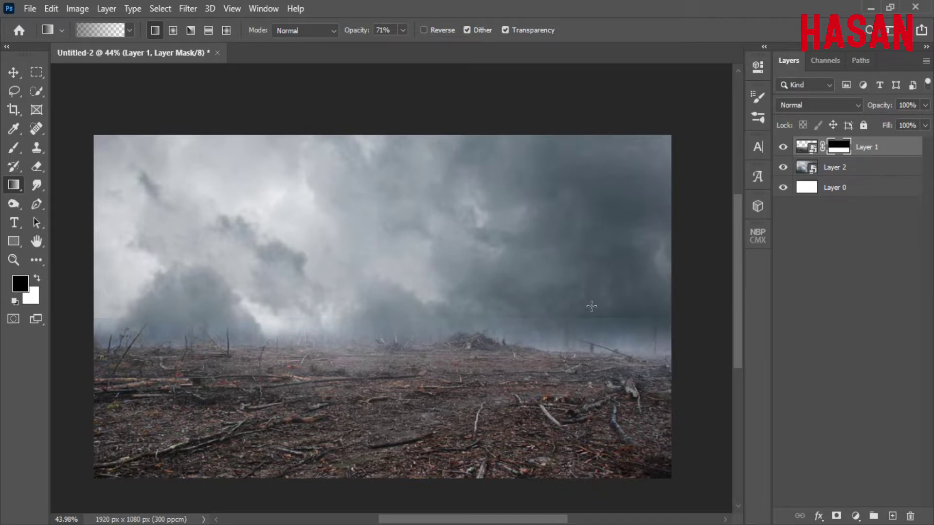
{"action": "left_click", "coordinate": [16, 74]}
{"action": "scroll", "coordinate": [260, 358], "scroll_direction": "down", "scroll_amount": 6}
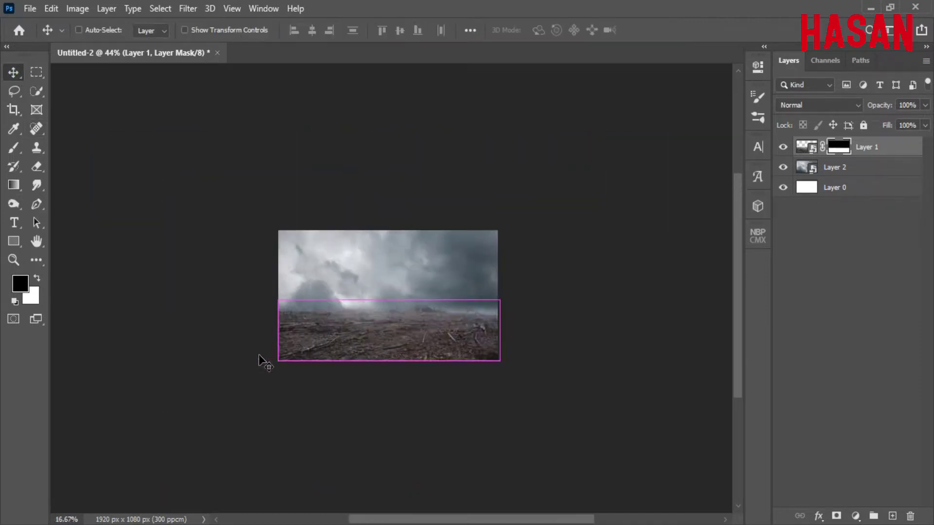
{"action": "scroll", "coordinate": [261, 358], "scroll_direction": "up", "scroll_amount": 8}
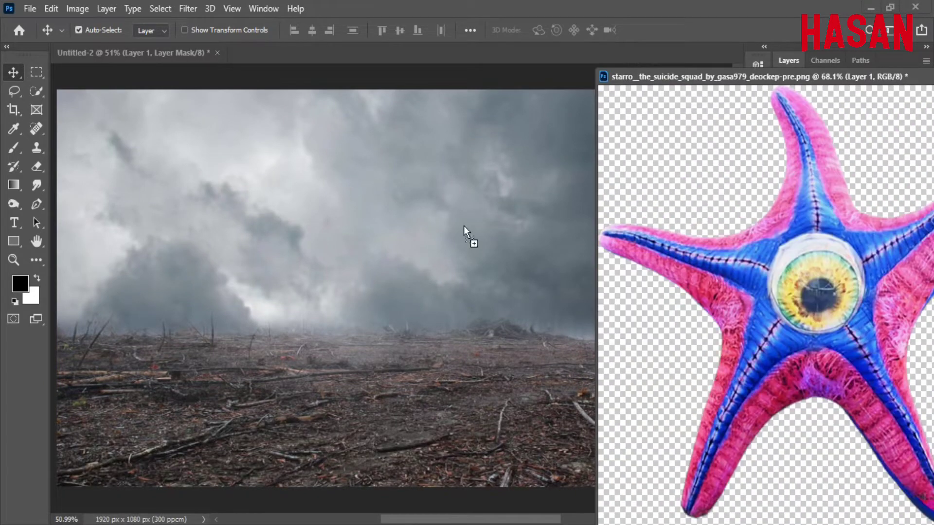
Drop the starfish into the scene, mirror it horizontally and scale it down
{"action": "left_click_drag", "start_coordinate": [814, 92], "coordinate": [463, 226]}
{"action": "left_click_drag", "start_coordinate": [855, 80], "coordinate": [627, 81]}
{"action": "left_click", "coordinate": [709, 79]}
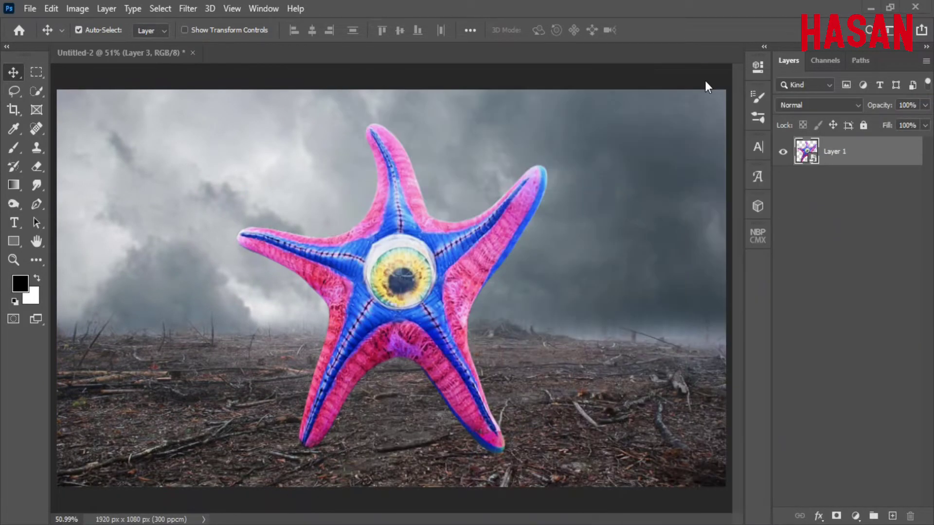
{"action": "key", "text": "ctrl+t"}
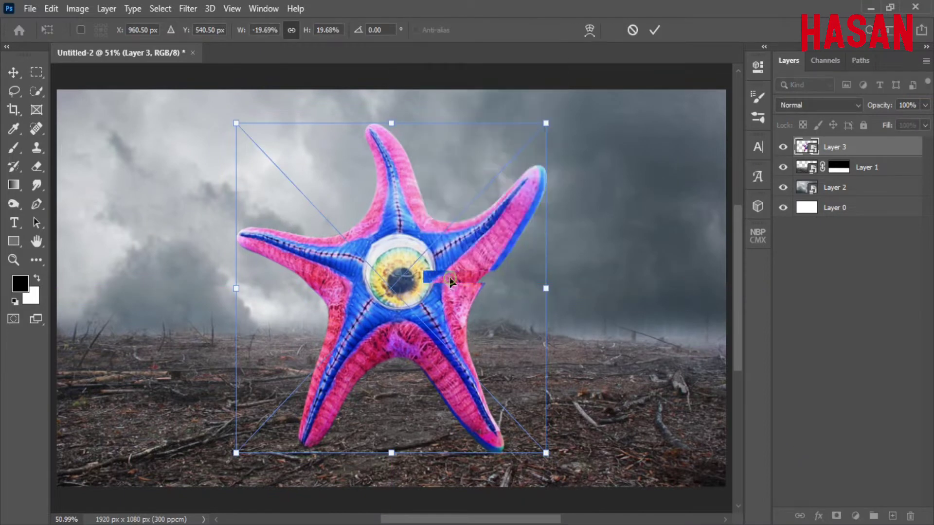
{"action": "left_click_drag", "start_coordinate": [421, 299], "coordinate": [458, 264]}
{"action": "left_click_drag", "start_coordinate": [590, 258], "coordinate": [554, 238]}
Position and stretch the starfish so it stands on the ground near the centre
{"action": "left_click_drag", "start_coordinate": [469, 217], "coordinate": [465, 233]}
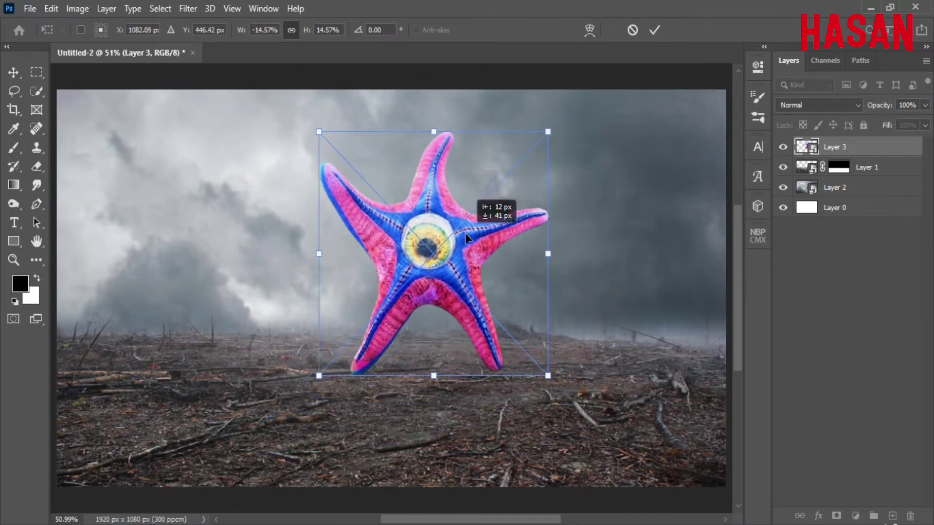
{"action": "mouse_move", "coordinate": [552, 254]}
{"action": "left_mouse_down"}
{"action": "mouse_move", "coordinate": [562, 253]}
{"action": "mouse_move", "coordinate": [554, 252]}
{"action": "left_mouse_up"}
{"action": "left_click_drag", "start_coordinate": [434, 125], "coordinate": [433, 110]}
{"action": "left_click_drag", "start_coordinate": [313, 244], "coordinate": [281, 244]}
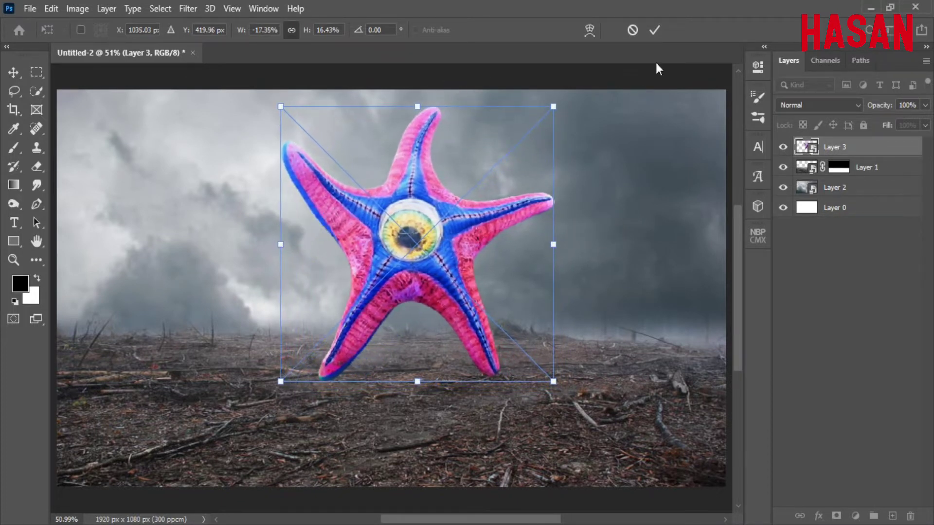
{"action": "left_click_drag", "start_coordinate": [445, 245], "coordinate": [447, 238]}
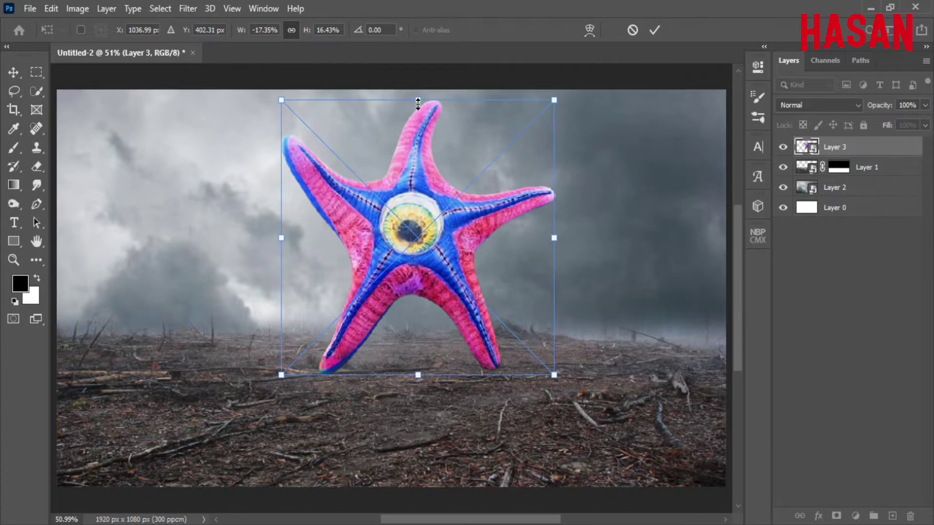
{"action": "left_click_drag", "start_coordinate": [418, 103], "coordinate": [418, 94]}
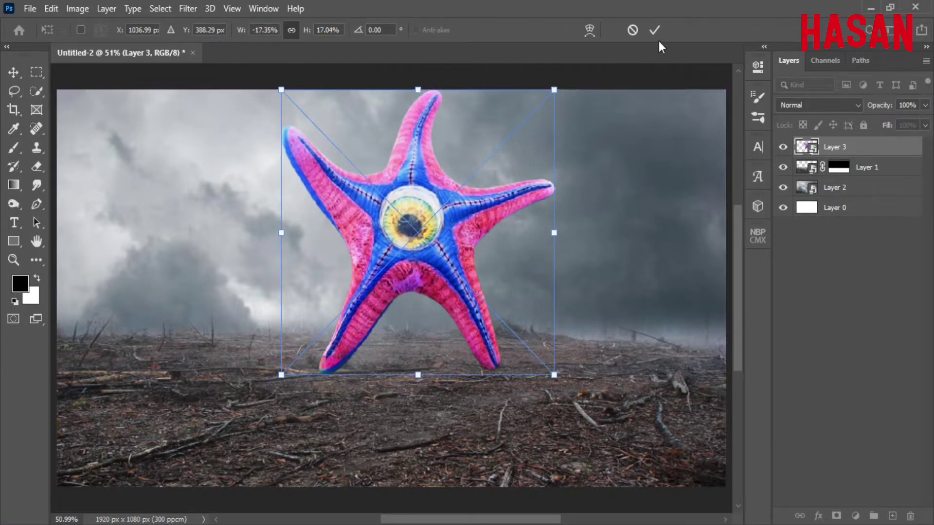
{"action": "left_click", "coordinate": [655, 30]}
Add a Color Balance adjustment clipped to the starfish, shifting midtones toward cyan and blue
{"action": "left_click", "coordinate": [856, 515]}
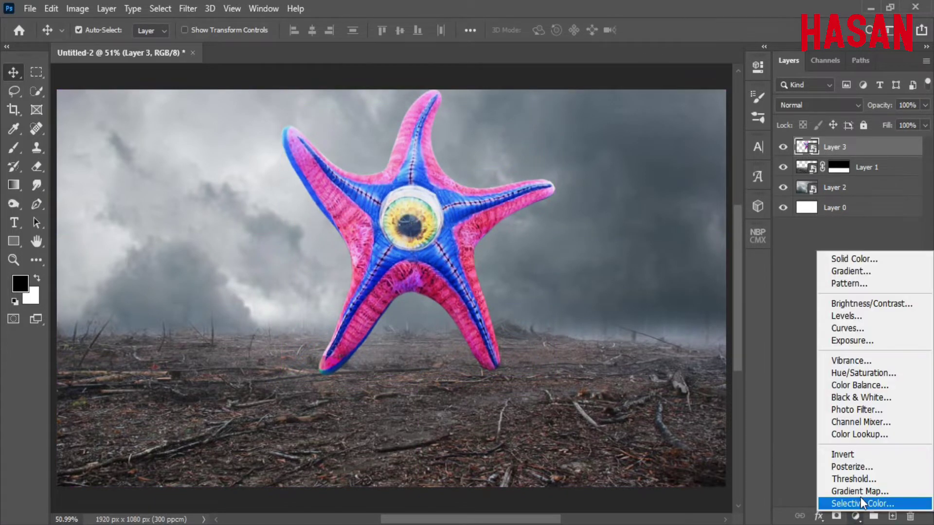
{"action": "left_click", "coordinate": [870, 384]}
{"action": "left_click", "coordinate": [640, 334]}
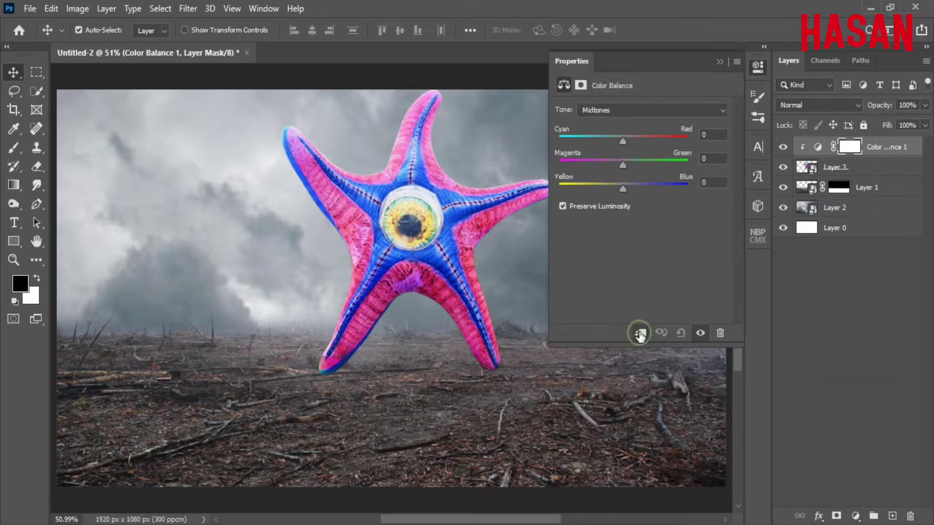
{"action": "left_click_drag", "start_coordinate": [634, 187], "coordinate": [637, 187]}
{"action": "left_click_drag", "start_coordinate": [623, 141], "coordinate": [582, 142]}
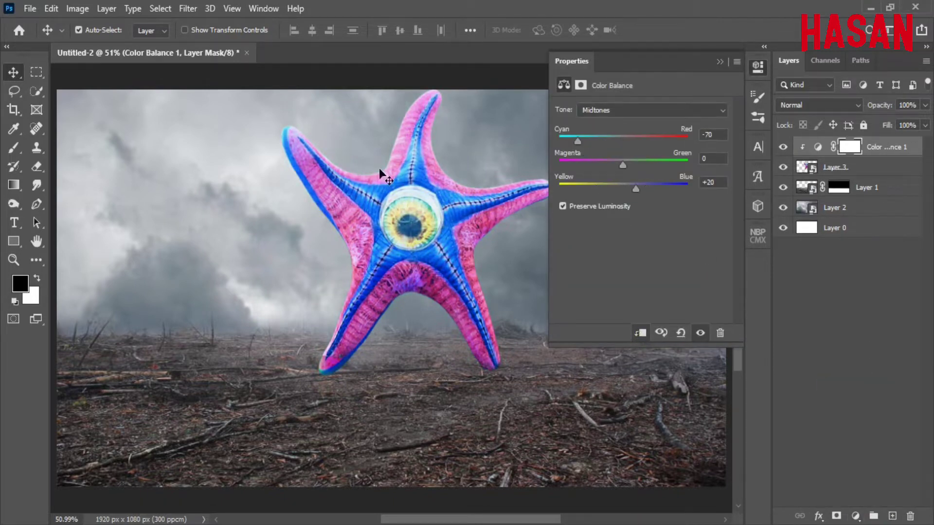
Nudge the starfish highlights slightly toward yellow and red
{"action": "left_click", "coordinate": [681, 111]}
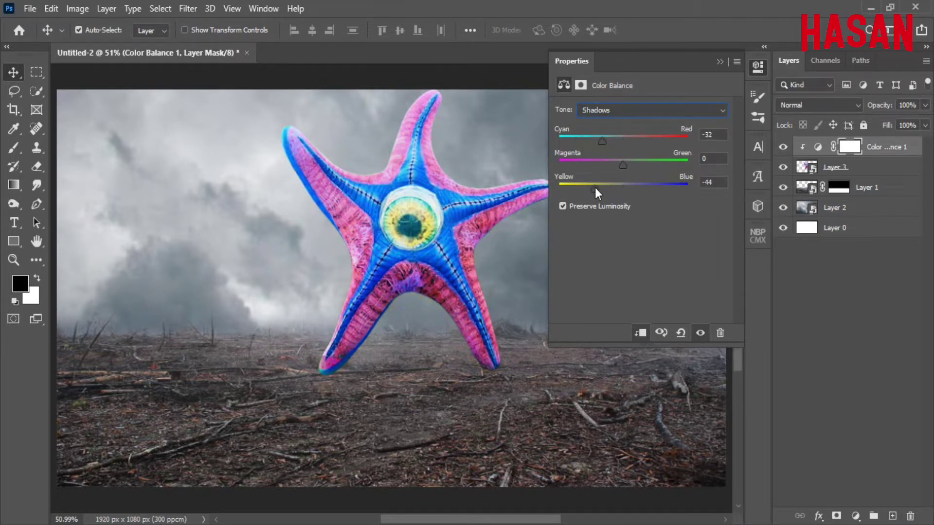
{"action": "left_click", "coordinate": [664, 111]}
{"action": "left_click", "coordinate": [632, 125]}
{"action": "mouse_move", "coordinate": [623, 187]}
{"action": "left_mouse_down"}
{"action": "mouse_move", "coordinate": [608, 189]}
{"action": "mouse_move", "coordinate": [617, 186]}
{"action": "left_mouse_up"}
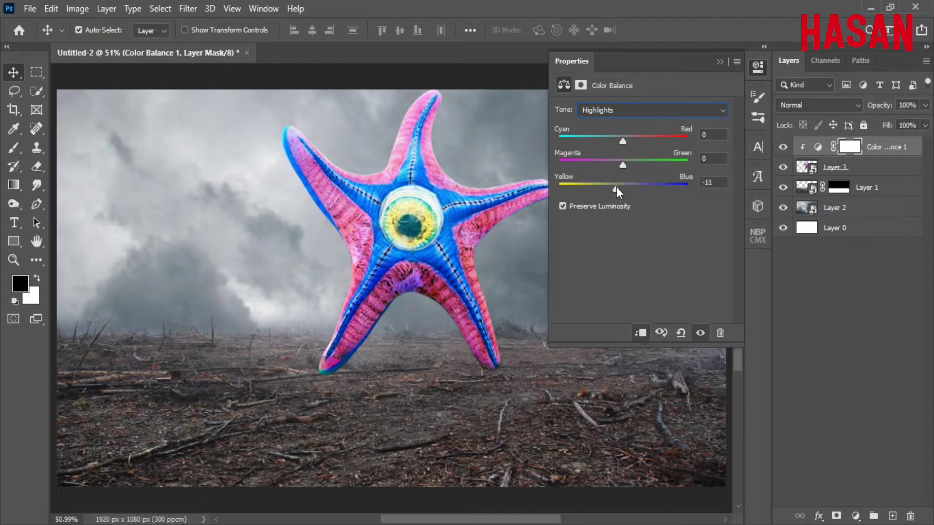
{"action": "left_click_drag", "start_coordinate": [623, 141], "coordinate": [638, 139]}
{"action": "left_click", "coordinate": [835, 148]}
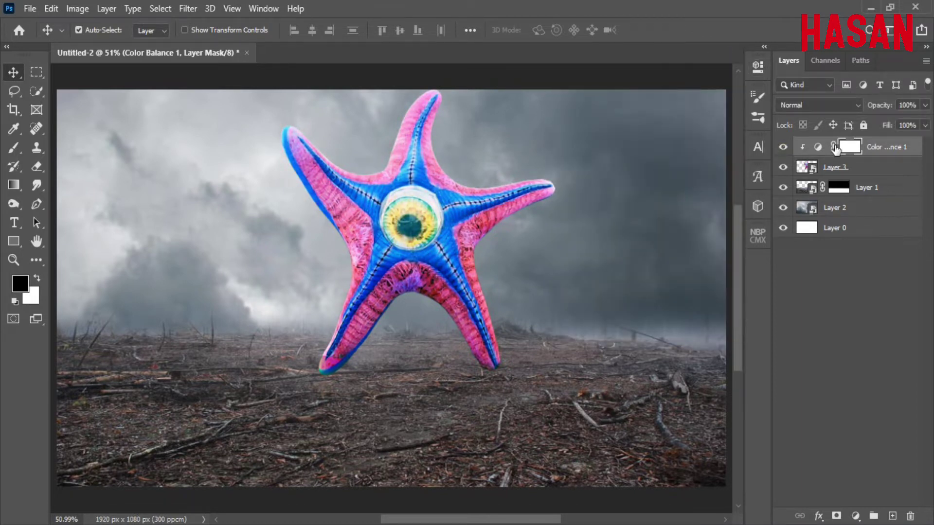
Add a clipped Black & White adjustment at about 20% opacity, tuning its Reds, Yellows, Cyans, Blues and Magentas sliders
{"action": "left_click", "coordinate": [855, 516]}
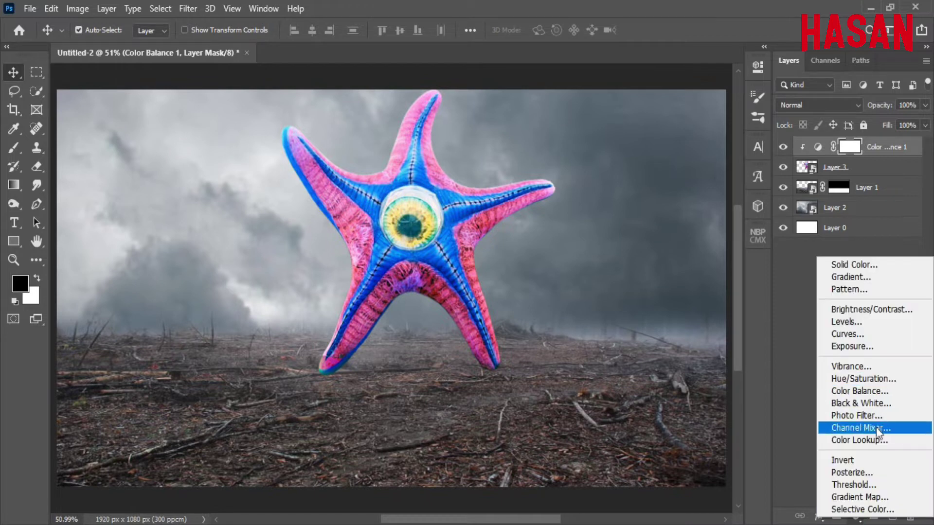
{"action": "left_click", "coordinate": [874, 405]}
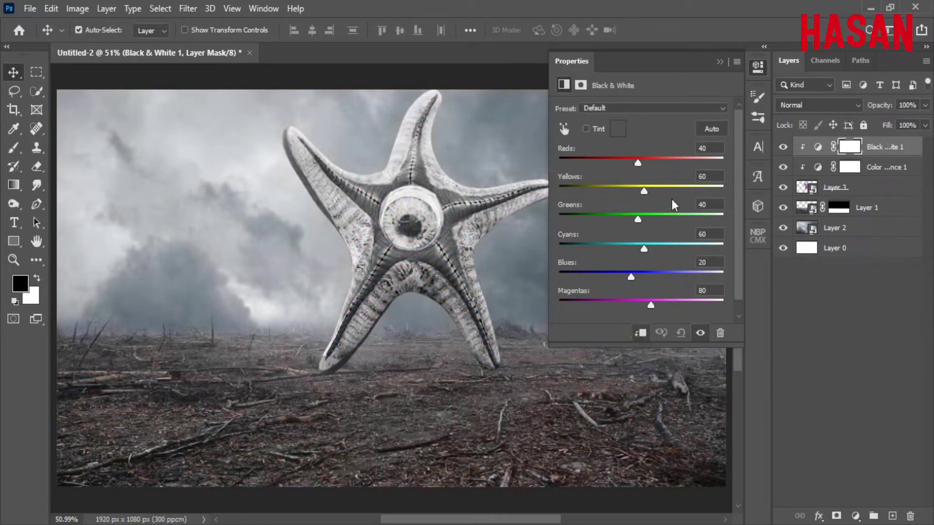
{"action": "left_click_drag", "start_coordinate": [878, 105], "coordinate": [845, 111]}
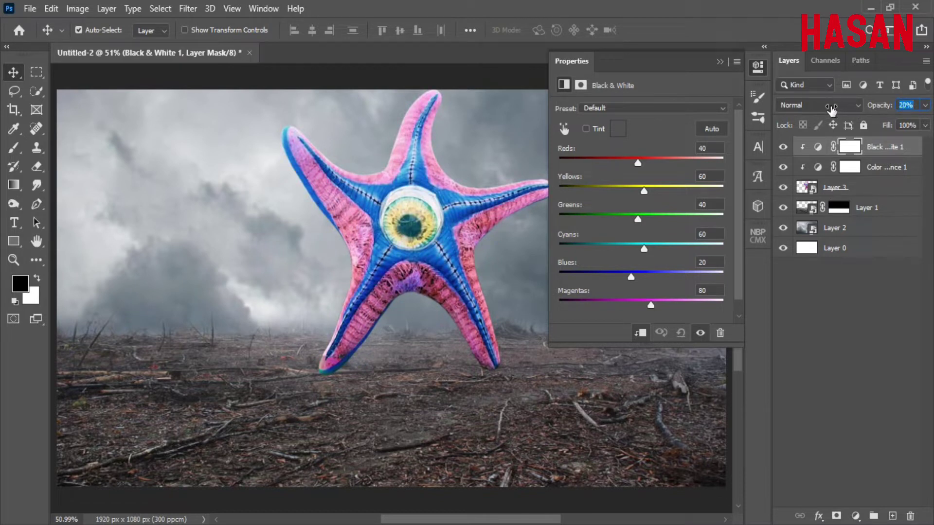
{"action": "mouse_move", "coordinate": [638, 163]}
{"action": "left_mouse_down"}
{"action": "mouse_move", "coordinate": [677, 160]}
{"action": "mouse_move", "coordinate": [650, 161]}
{"action": "mouse_move", "coordinate": [672, 191]}
{"action": "mouse_move", "coordinate": [629, 189]}
{"action": "left_mouse_up"}
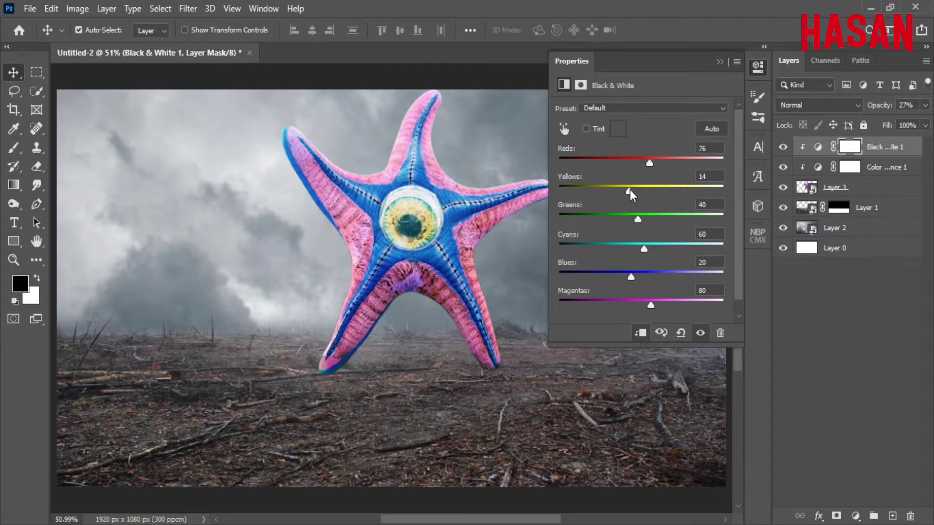
{"action": "left_click_drag", "start_coordinate": [644, 248], "coordinate": [647, 246]}
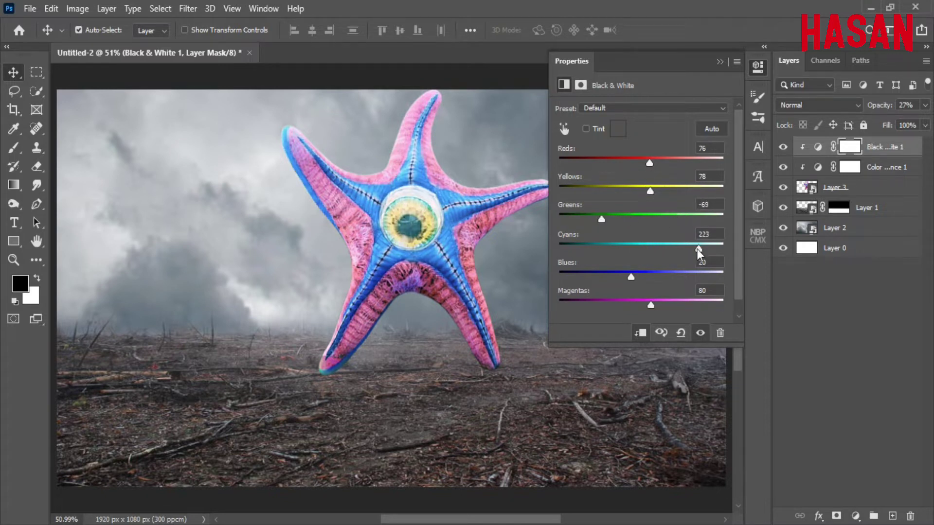
{"action": "left_click_drag", "start_coordinate": [631, 277], "coordinate": [609, 277]}
{"action": "mouse_move", "coordinate": [650, 305]}
{"action": "left_mouse_down"}
{"action": "mouse_move", "coordinate": [617, 304]}
{"action": "mouse_move", "coordinate": [661, 303]}
{"action": "left_mouse_up"}
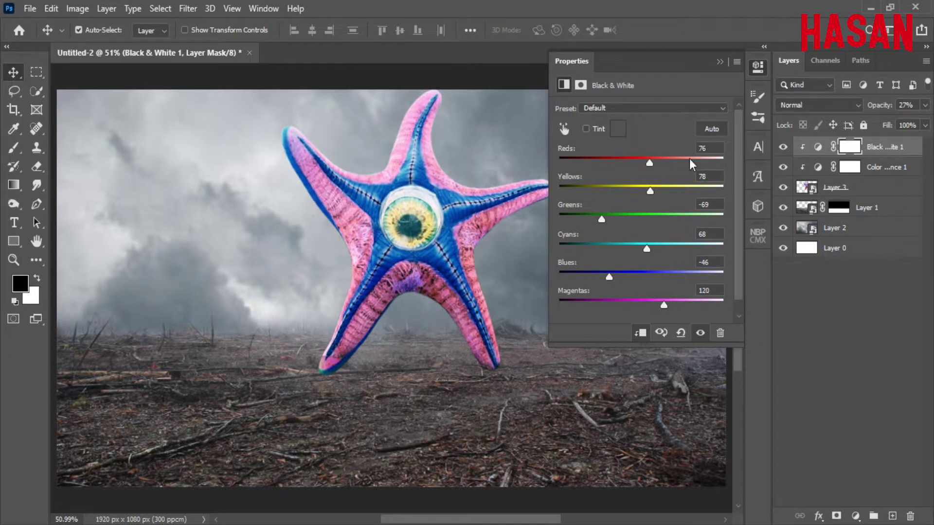
{"action": "left_click", "coordinate": [783, 147]}
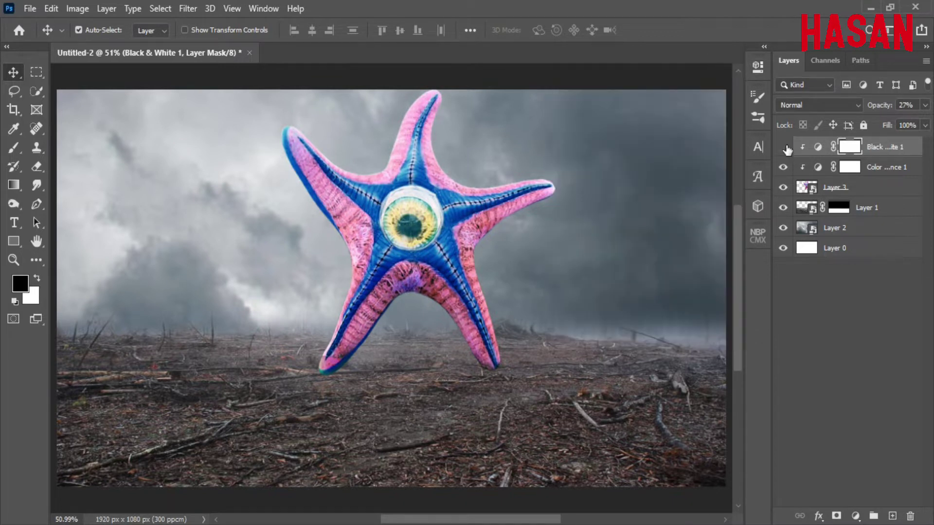
Zoom in to inspect the starfish colours, then fit the whole image on screen
{"action": "left_click", "coordinate": [505, 365], "text": "ctrl"}
{"action": "key", "text": "z"}
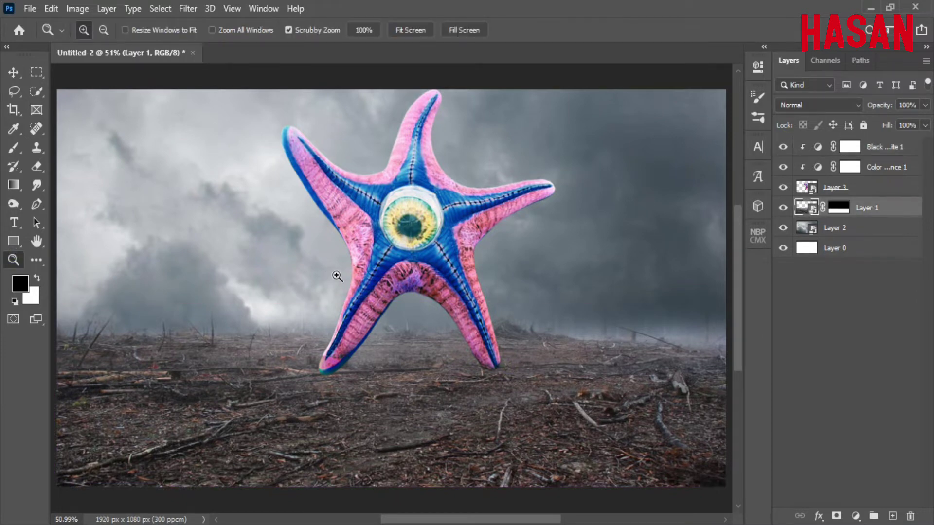
{"action": "left_click_drag", "start_coordinate": [403, 288], "coordinate": [461, 355]}
{"action": "scroll", "coordinate": [462, 355], "scroll_direction": "up", "scroll_amount": 5}
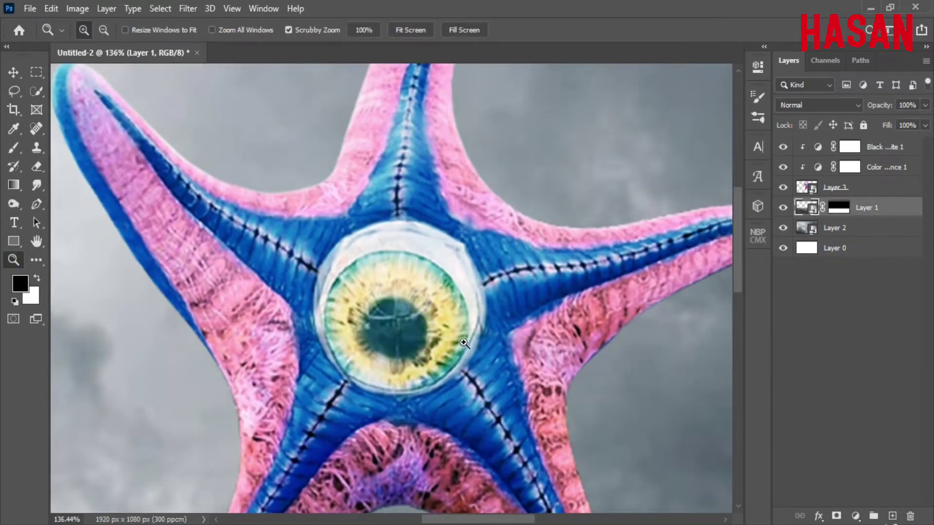
{"action": "left_click", "coordinate": [414, 32]}
Group the starfish and its adjustments into Group 1 and add an Exposure adjustment clipped to it
{"action": "left_click", "coordinate": [910, 147]}
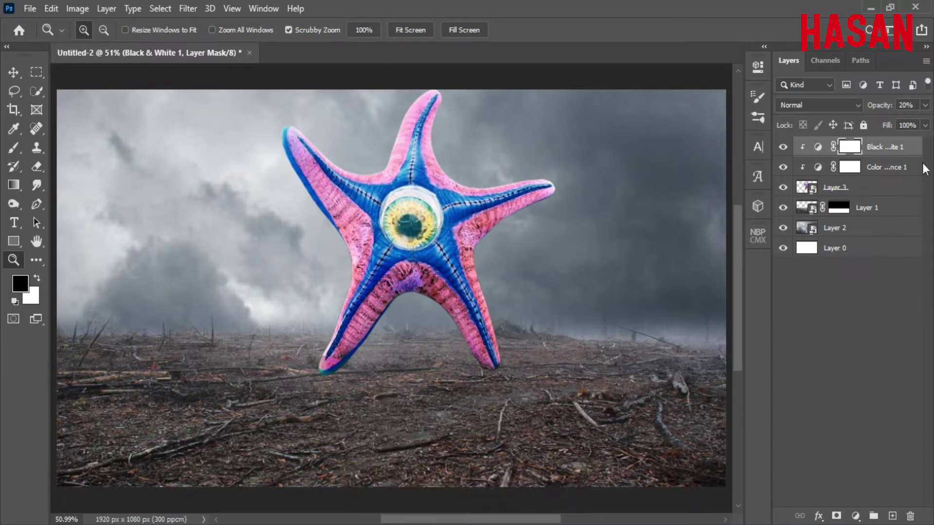
{"action": "left_click", "coordinate": [898, 189], "text": "shift"}
{"action": "left_click", "coordinate": [874, 516]}
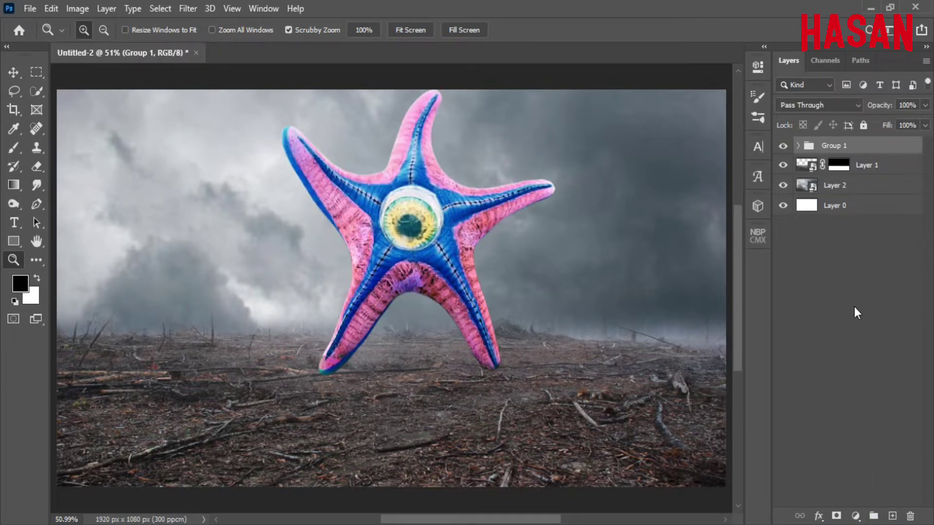
{"action": "left_click", "coordinate": [855, 516]}
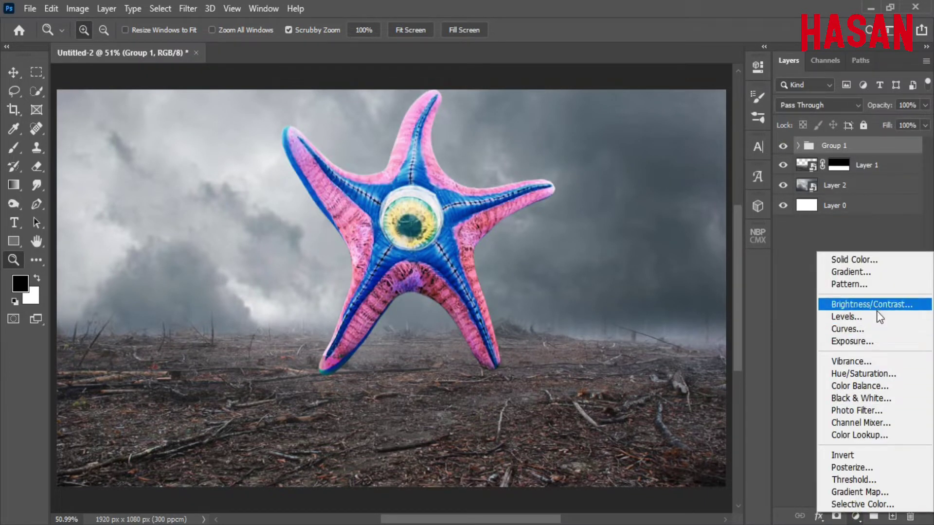
{"action": "left_click", "coordinate": [877, 343]}
{"action": "left_click", "coordinate": [640, 333]}
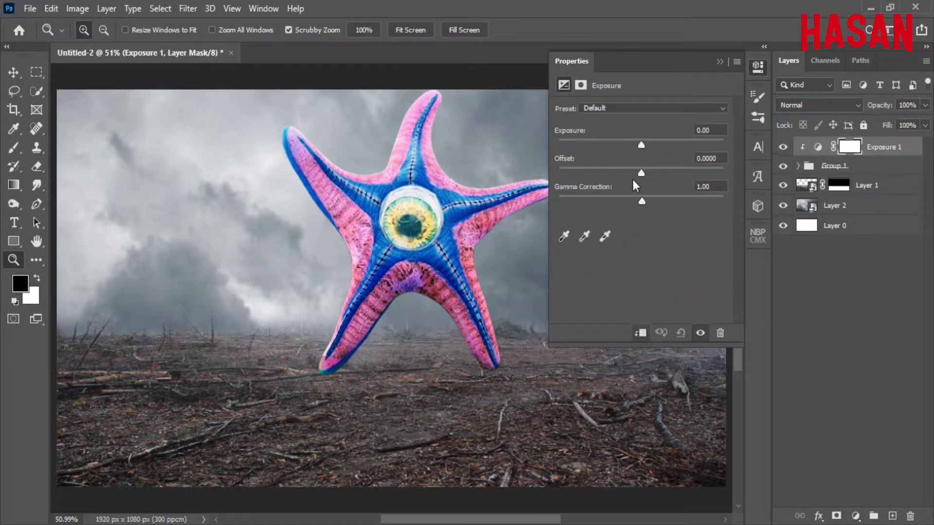
{"action": "mouse_move", "coordinate": [641, 145]}
{"action": "left_mouse_down"}
{"action": "mouse_move", "coordinate": [624, 147]}
{"action": "mouse_move", "coordinate": [647, 144]}
{"action": "left_mouse_up"}
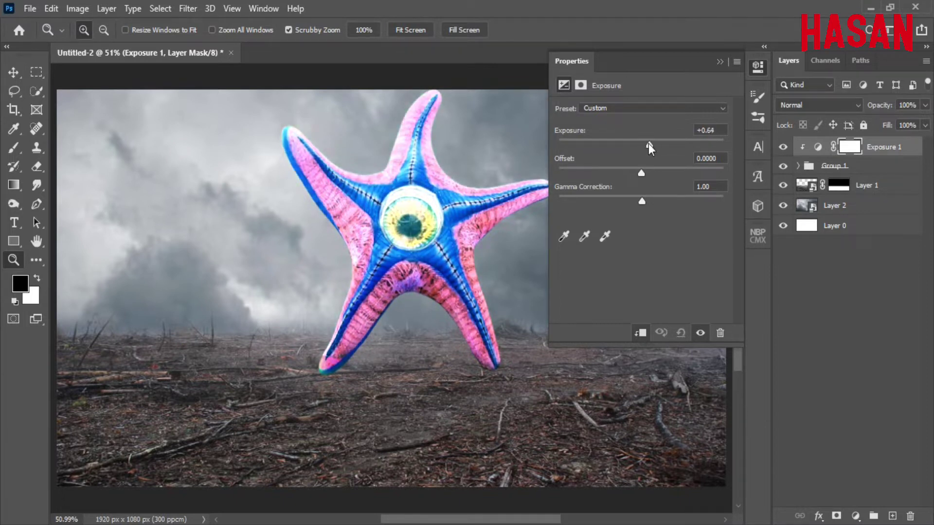
{"action": "left_click", "coordinate": [758, 66]}
Invert the Exposure mask and paint white with a soft brush over part of the starfish
{"action": "left_click", "coordinate": [757, 70]}
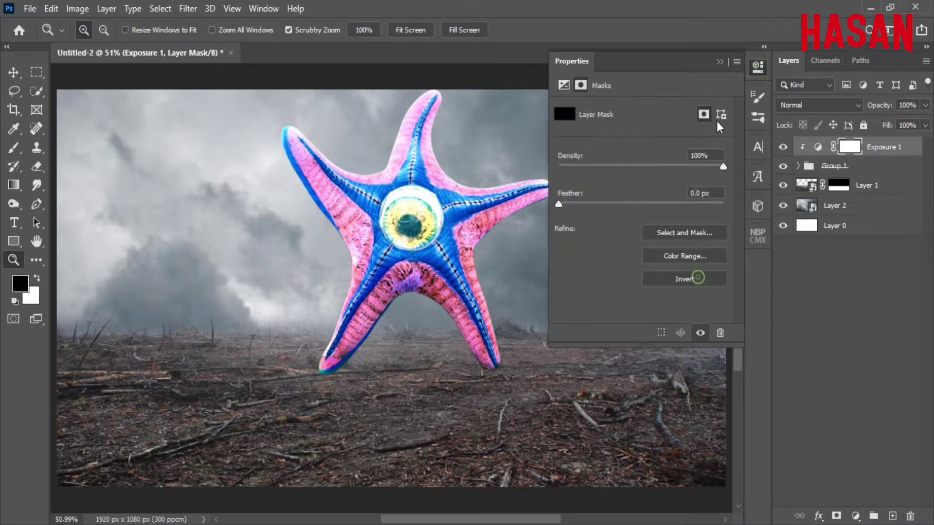
{"action": "left_click", "coordinate": [695, 275]}
{"action": "key", "text": "b"}
{"action": "right_click", "coordinate": [358, 193]}
{"action": "key", "text": "Escape"}
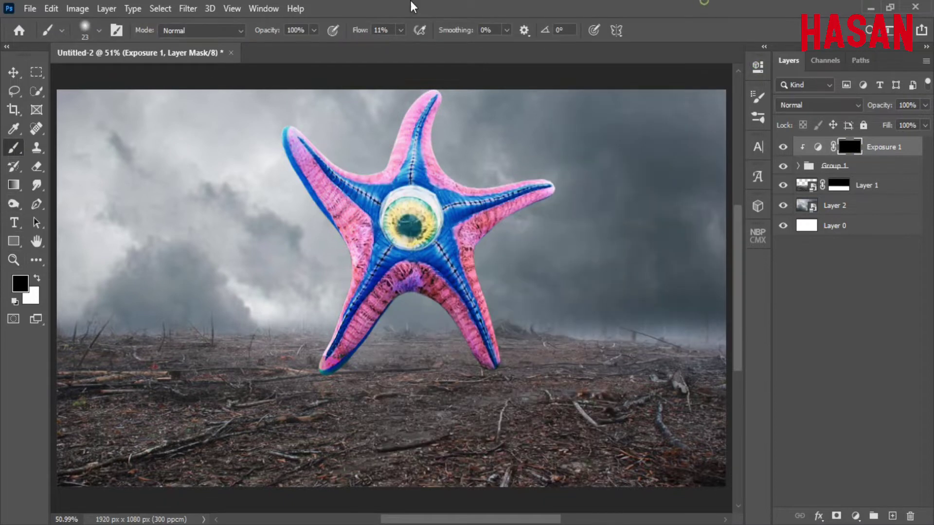
{"action": "key", "text": "x"}
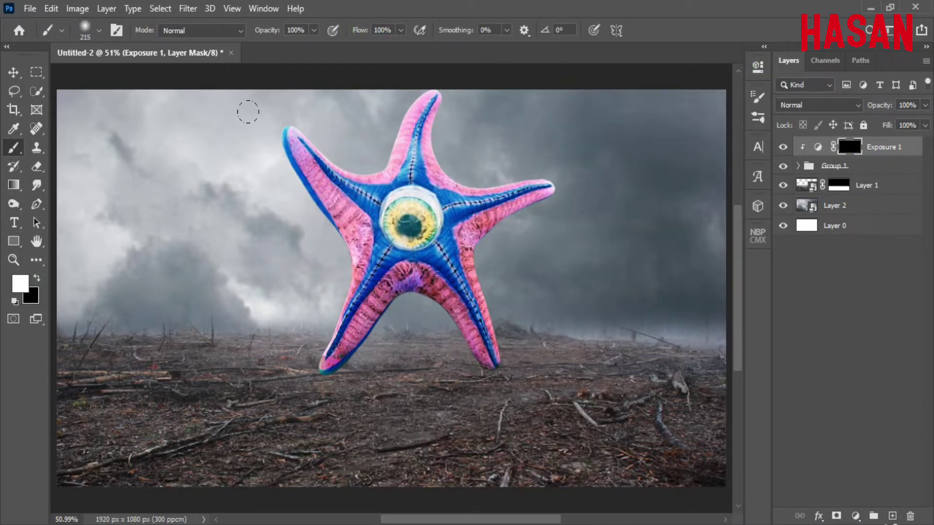
{"action": "left_click_drag", "start_coordinate": [297, 141], "coordinate": [348, 334]}
{"action": "key", "text": "bracketleft"}
{"action": "key", "text": "bracketleft"}
{"action": "key", "text": "bracketleft"}
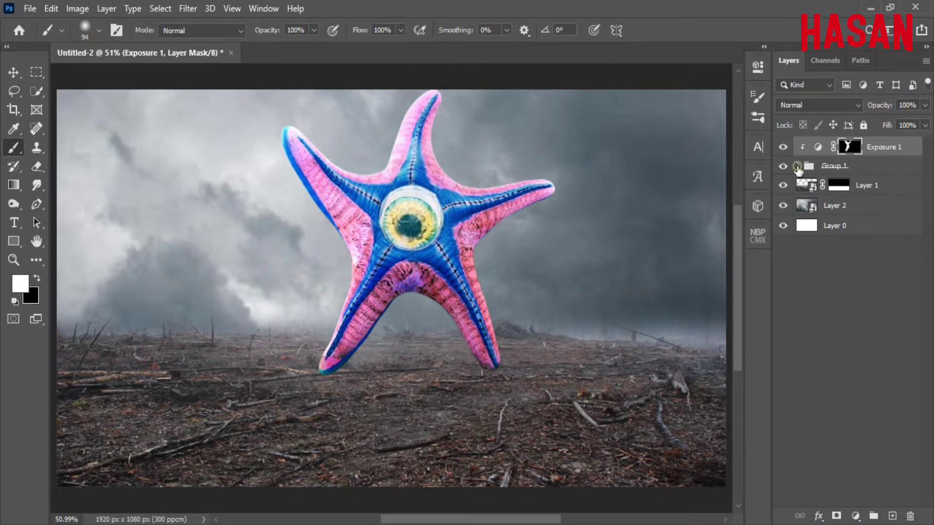
Adjust the Black & White 1 opacity and tone the exposure down to -0.30
{"action": "left_click", "coordinate": [798, 166]}
{"action": "left_click", "coordinate": [890, 184]}
{"action": "mouse_move", "coordinate": [878, 105]}
{"action": "left_mouse_down"}
{"action": "mouse_move", "coordinate": [896, 104]}
{"action": "mouse_move", "coordinate": [885, 107]}
{"action": "left_mouse_up"}
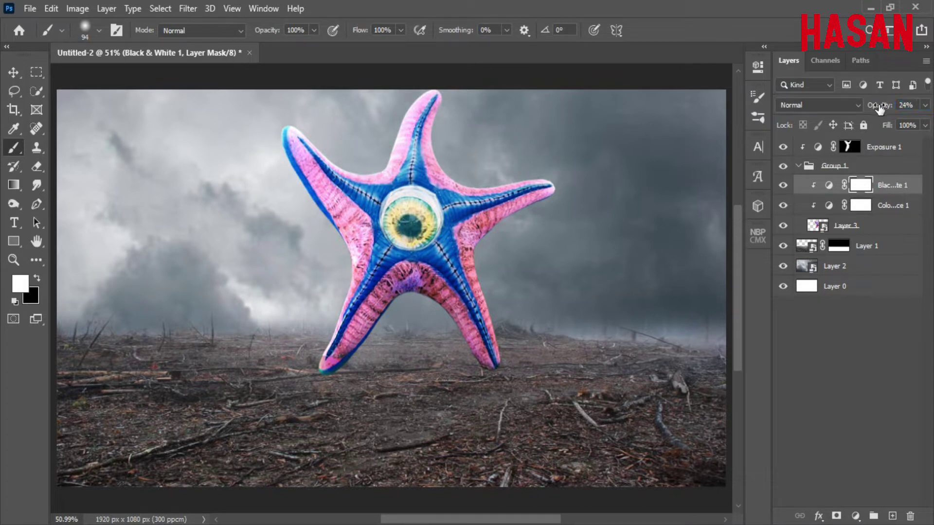
{"action": "left_click", "coordinate": [798, 166]}
{"action": "left_click", "coordinate": [819, 147]}
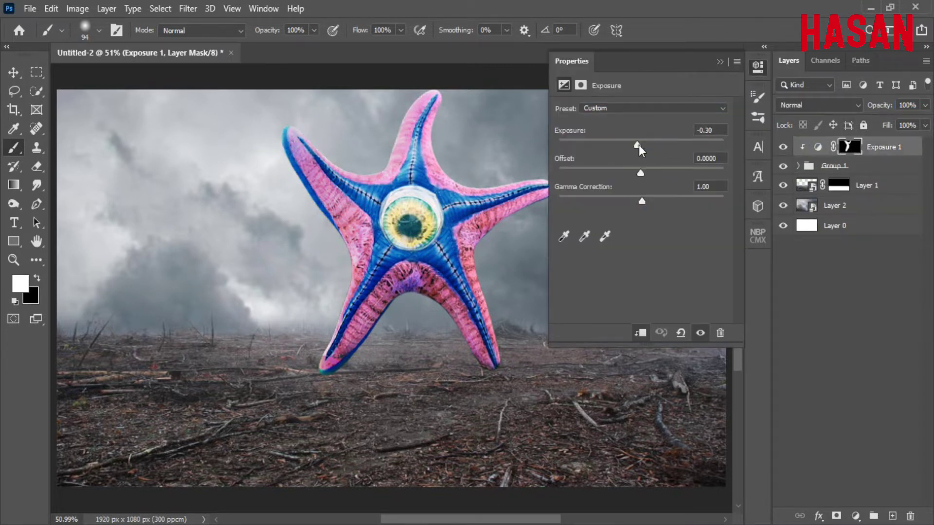
{"action": "left_click_drag", "start_coordinate": [647, 144], "coordinate": [643, 147]}
{"action": "left_click", "coordinate": [720, 61]}
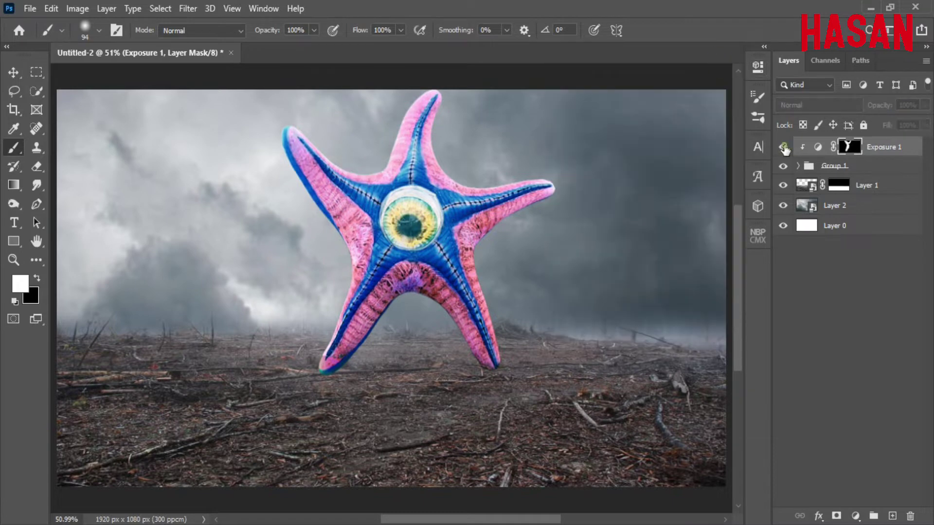
{"action": "left_click", "coordinate": [9, 76]}
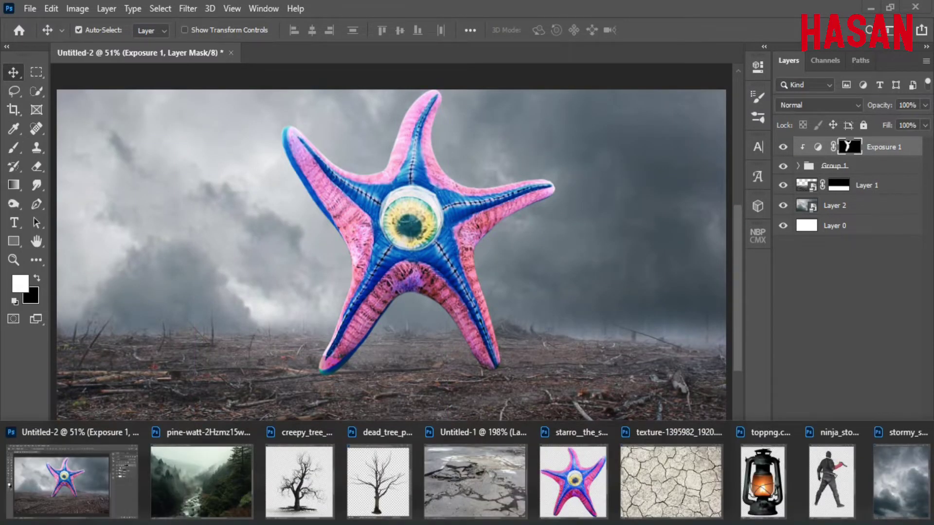
Lasso the forest and river area in the foggy pine forest photo
{"action": "left_click", "coordinate": [238, 489]}
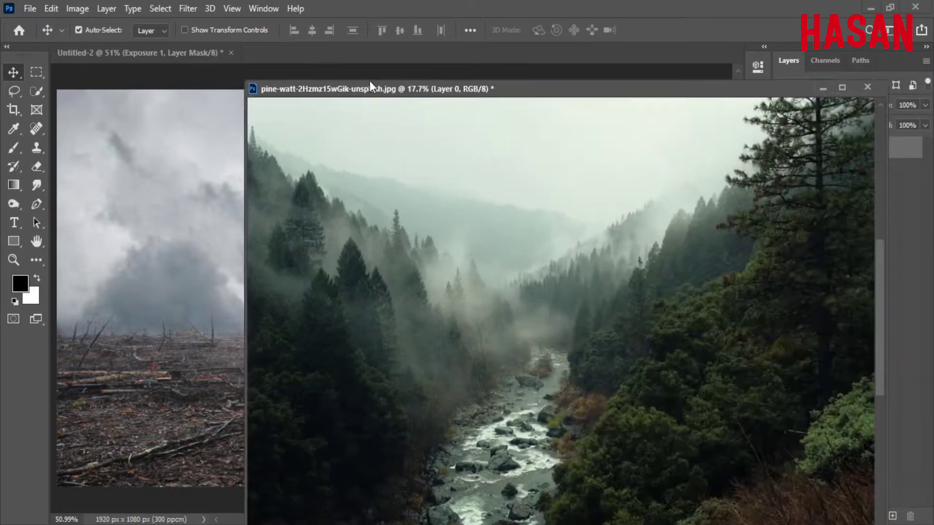
{"action": "left_click", "coordinate": [14, 90]}
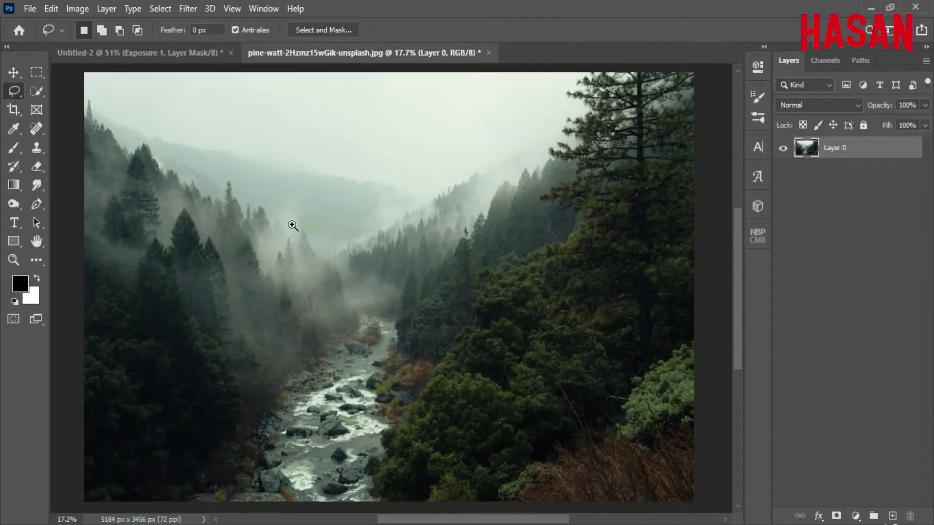
{"action": "left_click_drag", "start_coordinate": [292, 225], "coordinate": [120, 97]}
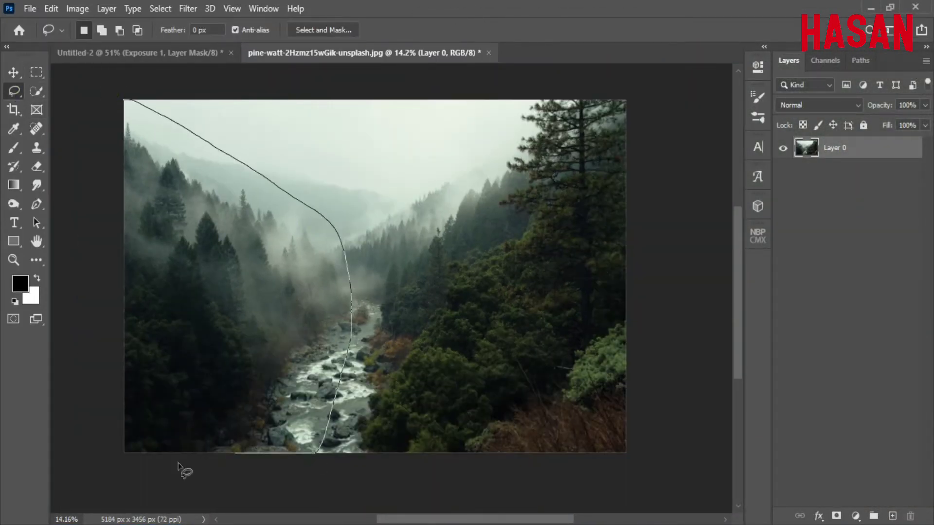
{"action": "left_click_drag", "start_coordinate": [185, 471], "coordinate": [100, 106]}
Bring the selected forest into the composite and convert it to a Smart Object
{"action": "left_click", "coordinate": [13, 72]}
{"action": "left_click_drag", "start_coordinate": [364, 52], "coordinate": [661, 58]}
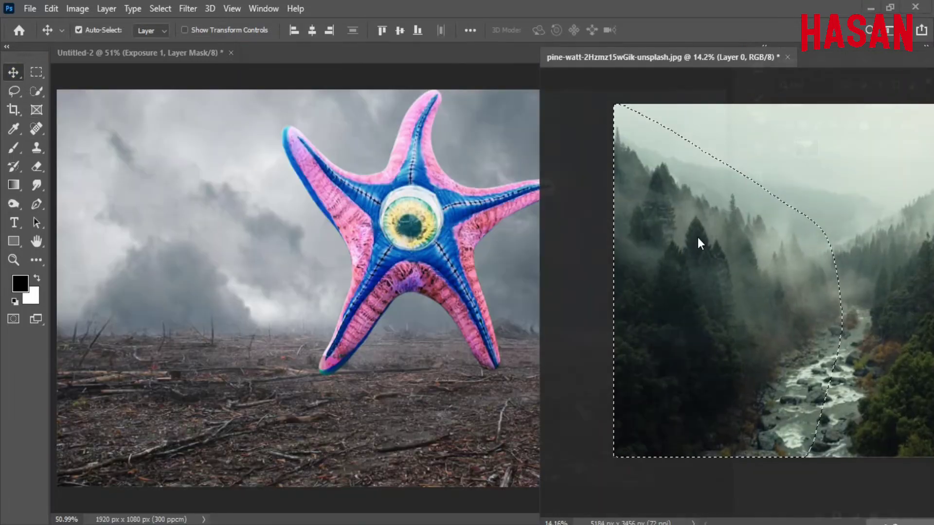
{"action": "left_click_drag", "start_coordinate": [698, 237], "coordinate": [317, 310]}
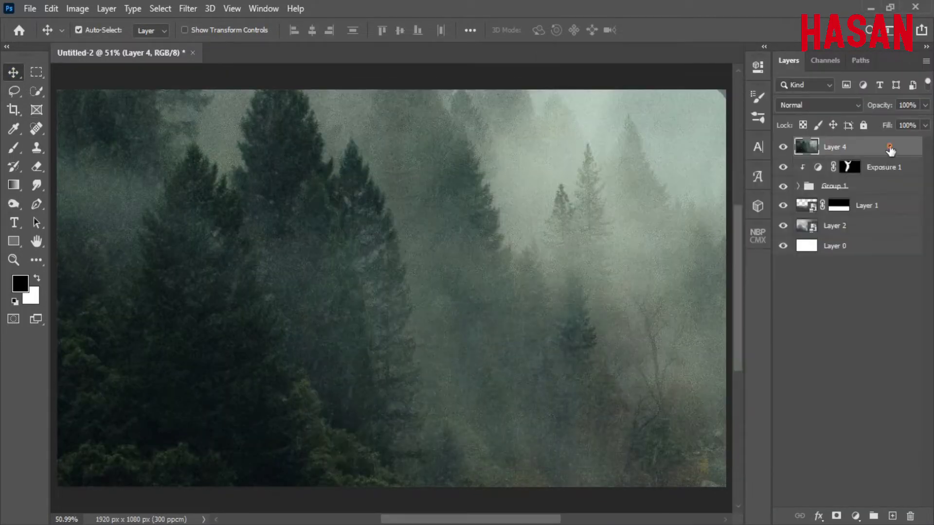
{"action": "right_click", "coordinate": [871, 147]}
{"action": "left_click", "coordinate": [739, 200]}
{"action": "key", "text": "ctrl+minus"}
Shrink the forest, move it to the canvas's left side and stretch its bottom edge down
{"action": "key", "text": "ctrl+t"}
{"action": "left_click_drag", "start_coordinate": [658, 287], "coordinate": [316, 258]}
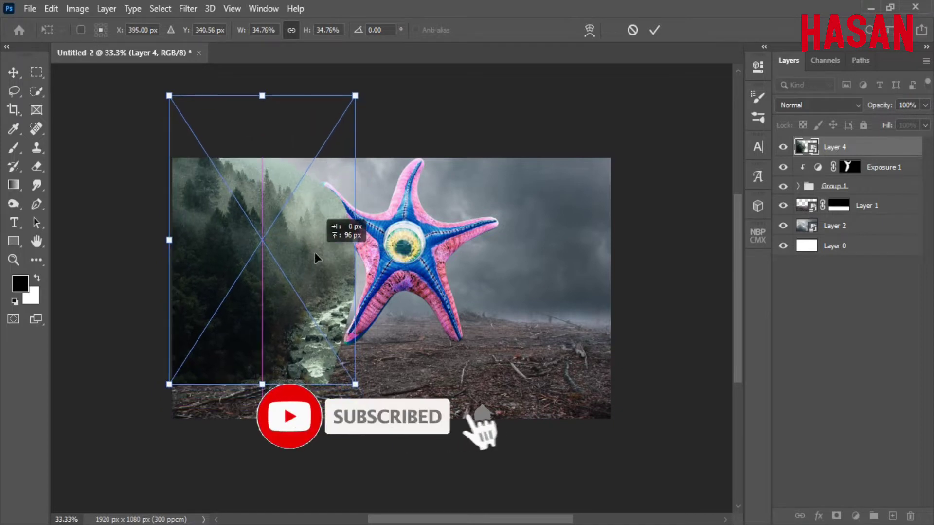
{"action": "left_click", "coordinate": [654, 29]}
{"action": "key", "text": "ctrl+0"}
{"action": "mouse_move", "coordinate": [487, 292]}
{"action": "left_mouse_down"}
{"action": "mouse_move", "coordinate": [506, 292]}
{"action": "mouse_move", "coordinate": [506, 274]}
{"action": "left_mouse_up"}
{"action": "key", "text": "ctrl+t"}
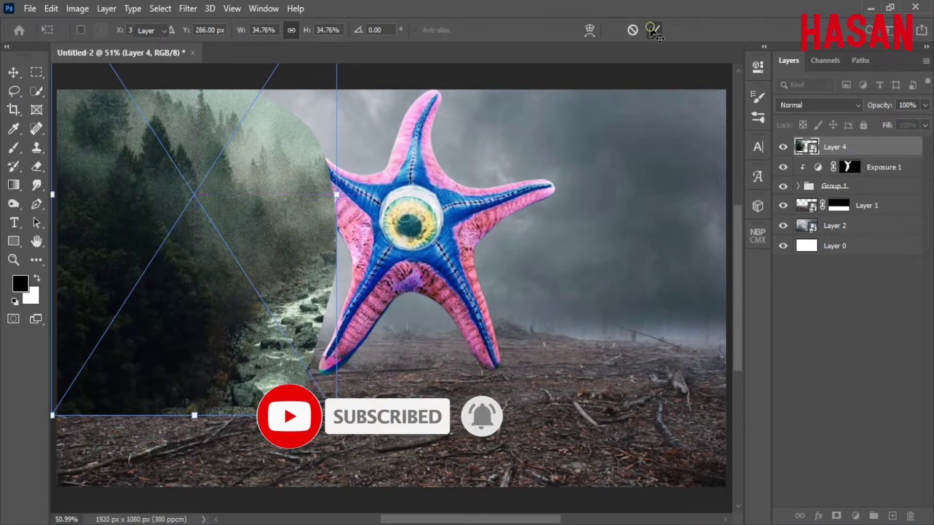
{"action": "left_click", "coordinate": [654, 29]}
{"action": "key", "text": "ctrl+t"}
{"action": "mouse_move", "coordinate": [195, 415]}
{"action": "left_mouse_down"}
{"action": "mouse_move", "coordinate": [192, 466]}
{"action": "mouse_move", "coordinate": [192, 450]}
{"action": "left_mouse_up"}
{"action": "left_click", "coordinate": [654, 29]}
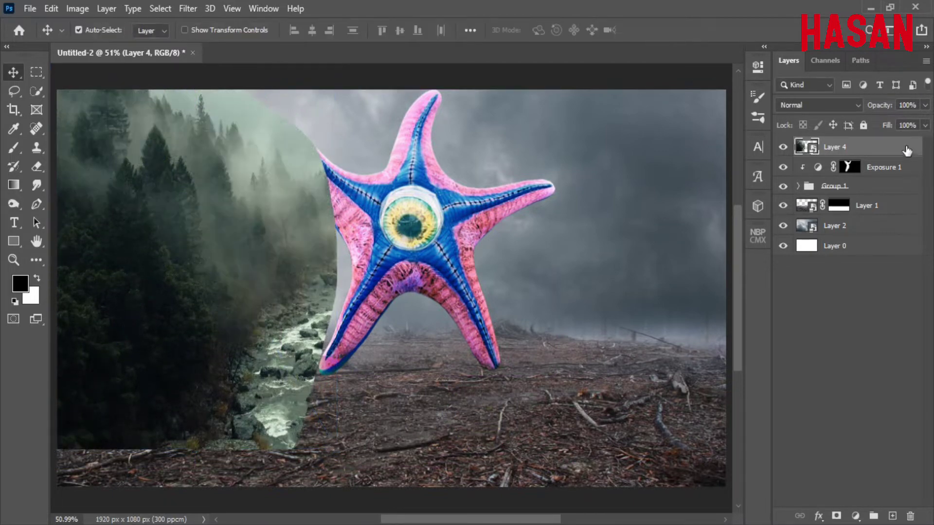
Move the forest layer below Group 1 and give it a layer mask
{"action": "left_click_drag", "start_coordinate": [904, 152], "coordinate": [912, 259]}
{"action": "left_click", "coordinate": [784, 206]}
{"action": "left_click", "coordinate": [784, 205]}
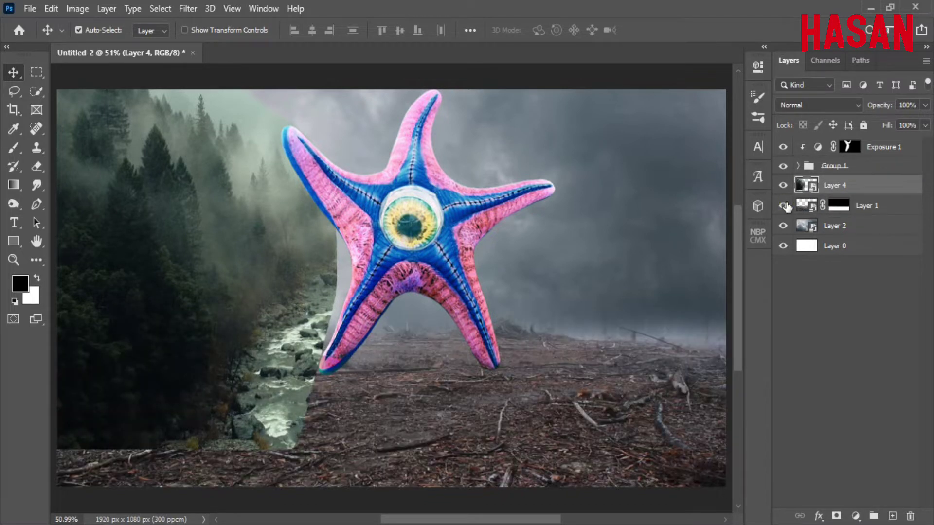
{"action": "left_click", "coordinate": [836, 517]}
Set up a soft 290 px brush with black as the painting colour
{"action": "key", "text": "b"}
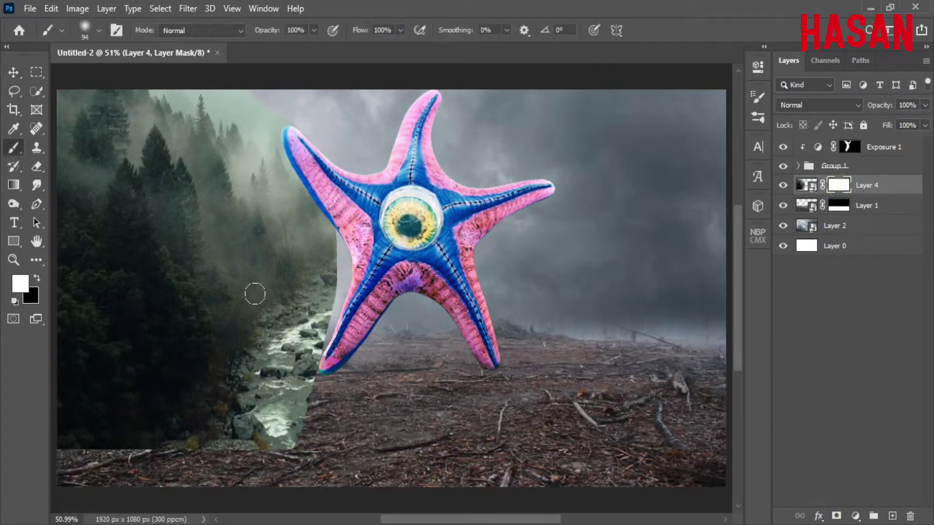
{"action": "key", "text": "shift+alt+l"}
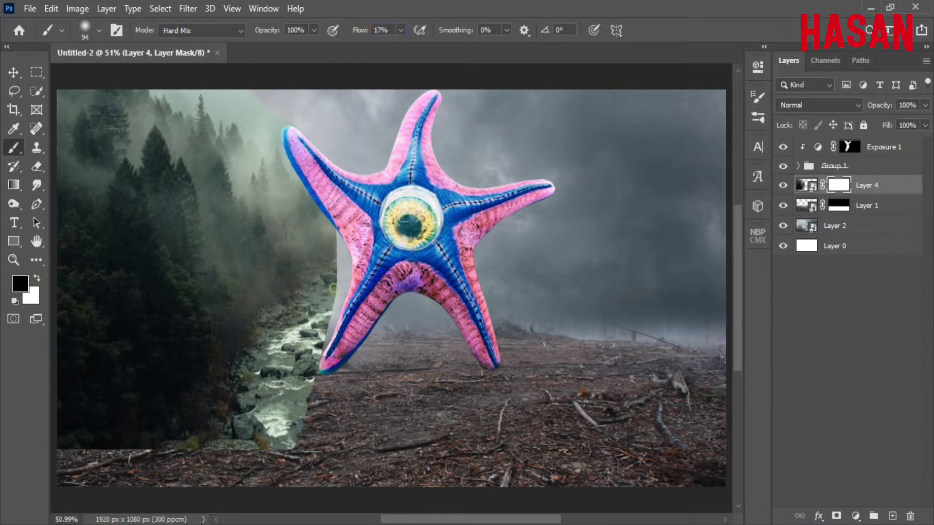
{"action": "right_click", "coordinate": [297, 171]}
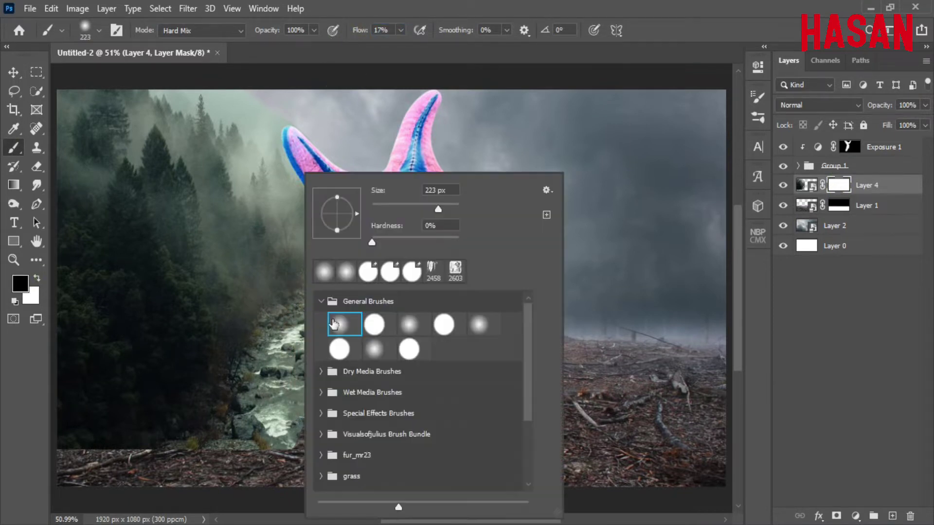
{"action": "key", "text": "Escape"}
{"action": "left_click", "coordinate": [782, 186]}
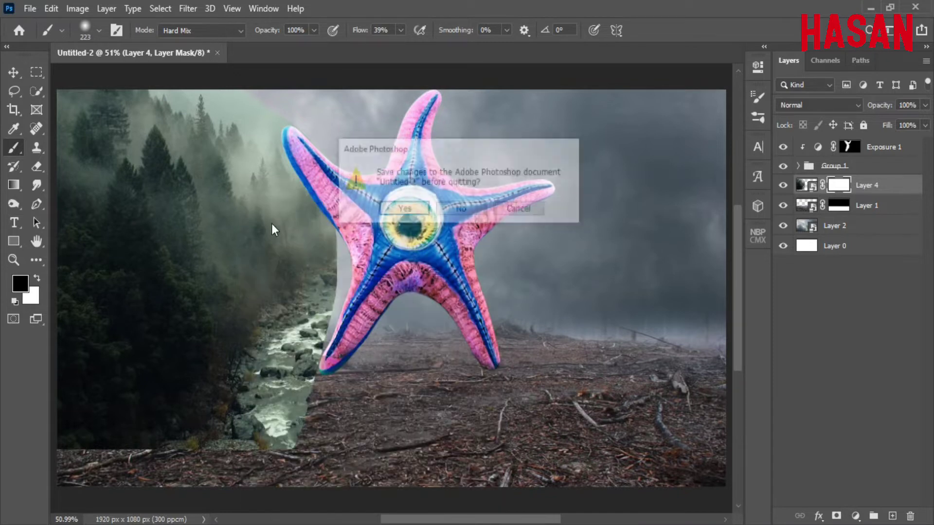
{"action": "right_click", "coordinate": [341, 179]}
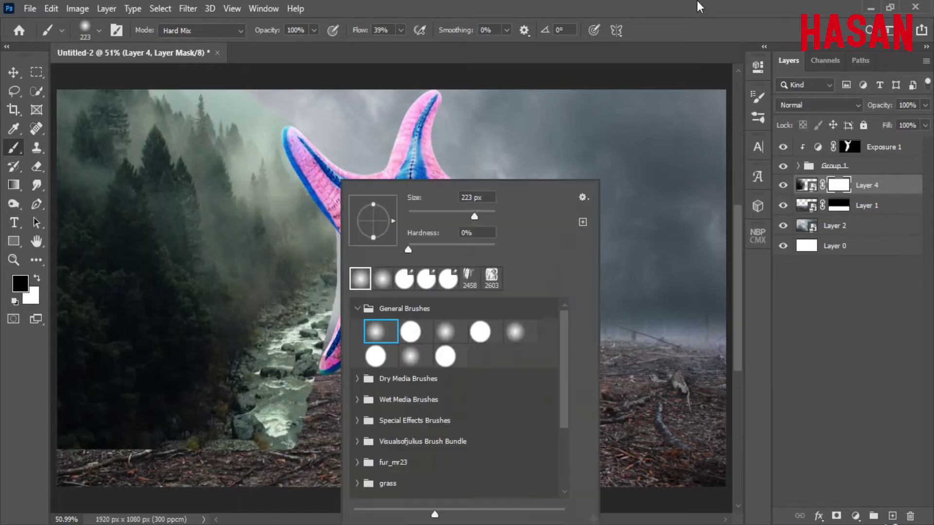
{"action": "key", "text": "Escape"}
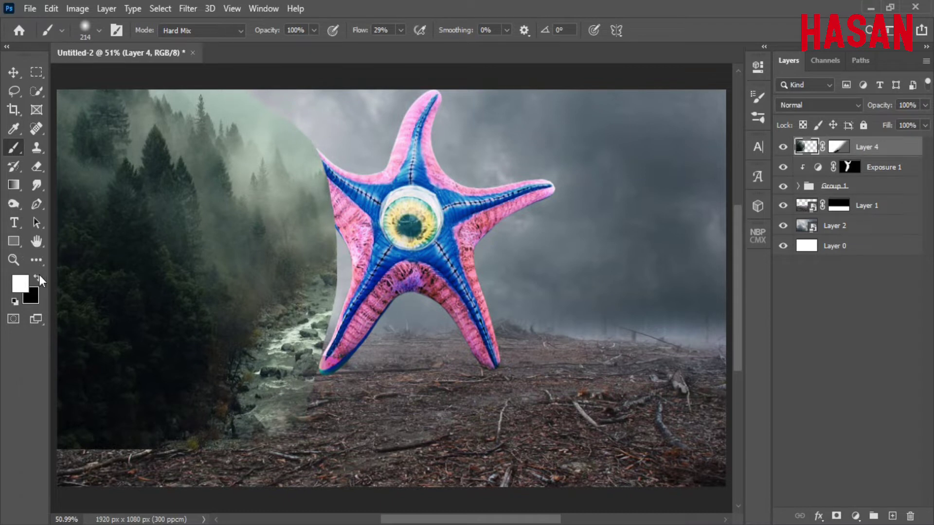
{"action": "left_click", "coordinate": [38, 278]}
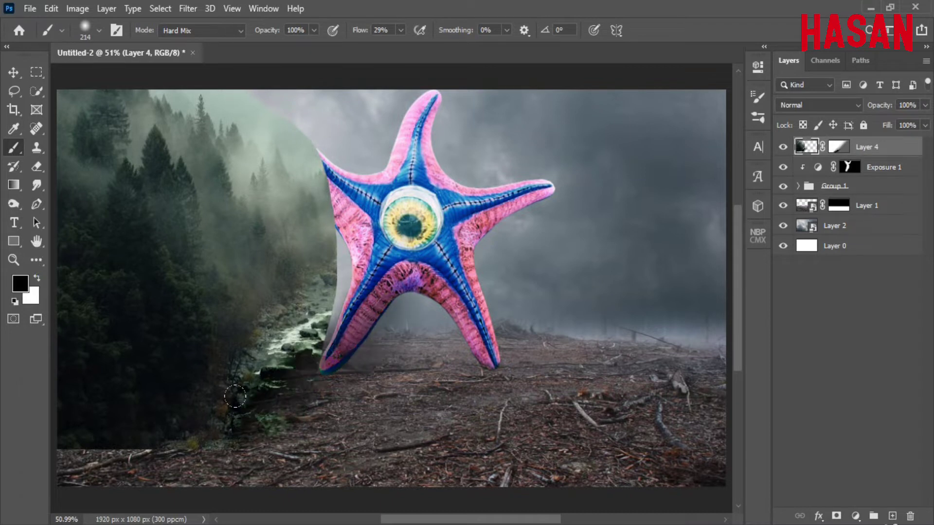
{"action": "left_click", "coordinate": [233, 30]}
Paint black on the forest mask to remove the river and fade the forest edge into the fog
{"action": "left_click_drag", "start_coordinate": [334, 293], "coordinate": [189, 389]}
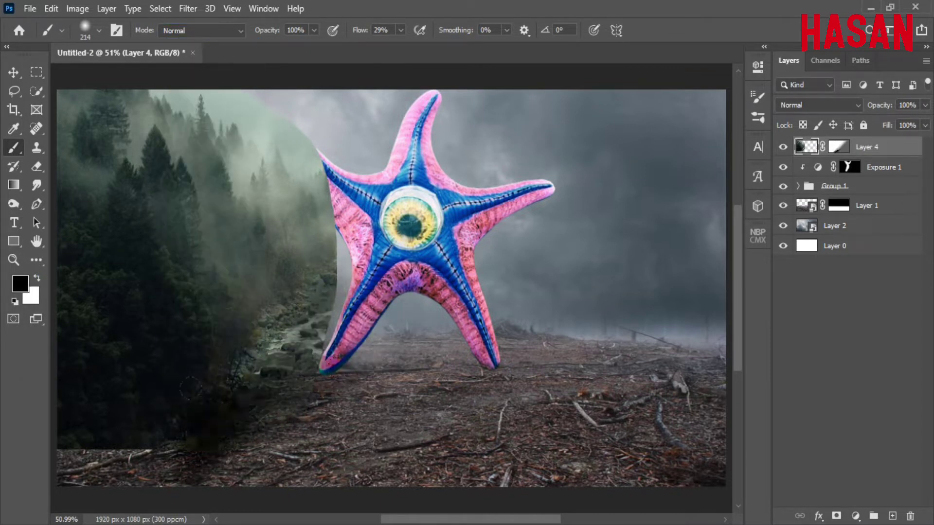
{"action": "key", "text": "ctrl+z"}
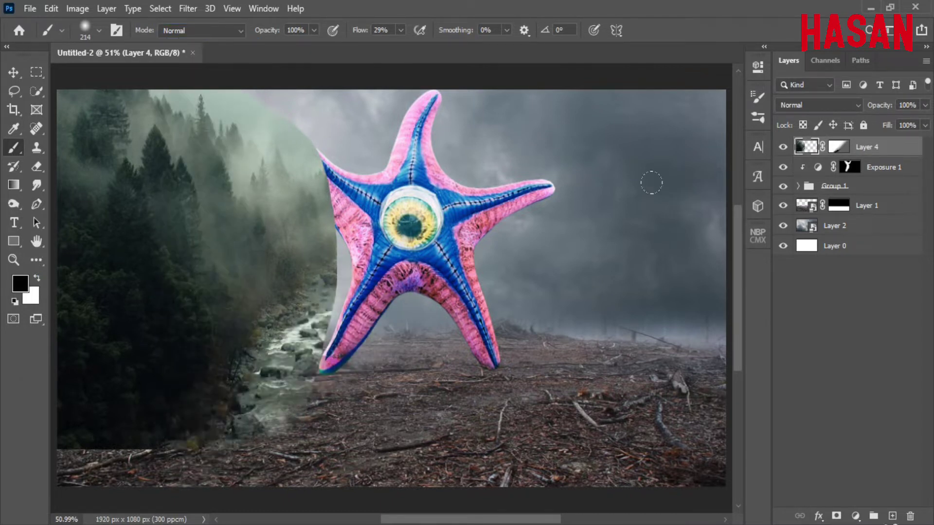
{"action": "left_click", "coordinate": [839, 146]}
{"action": "mouse_move", "coordinate": [312, 335]}
{"action": "left_mouse_down"}
{"action": "mouse_move", "coordinate": [183, 363]}
{"action": "mouse_move", "coordinate": [312, 340]}
{"action": "mouse_move", "coordinate": [292, 146]}
{"action": "left_mouse_up"}
{"action": "left_click_drag", "start_coordinate": [291, 312], "coordinate": [302, 125]}
{"action": "left_click_drag", "start_coordinate": [219, 107], "coordinate": [292, 312]}
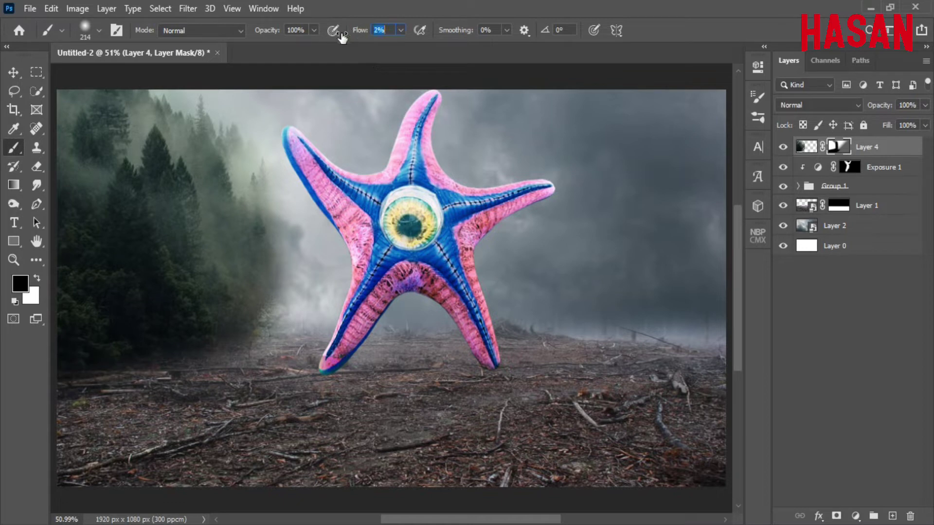
{"action": "left_click_drag", "start_coordinate": [90, 344], "coordinate": [228, 318]}
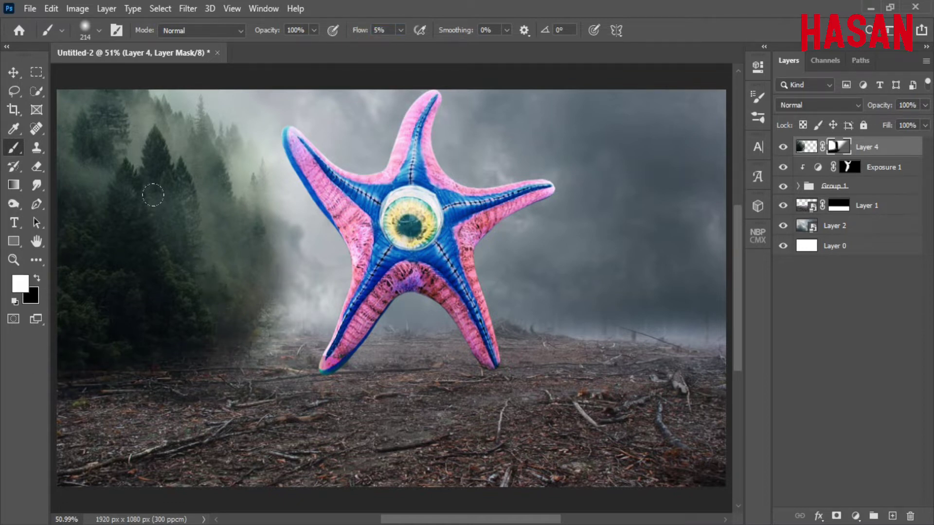
{"action": "left_click", "coordinate": [37, 280]}
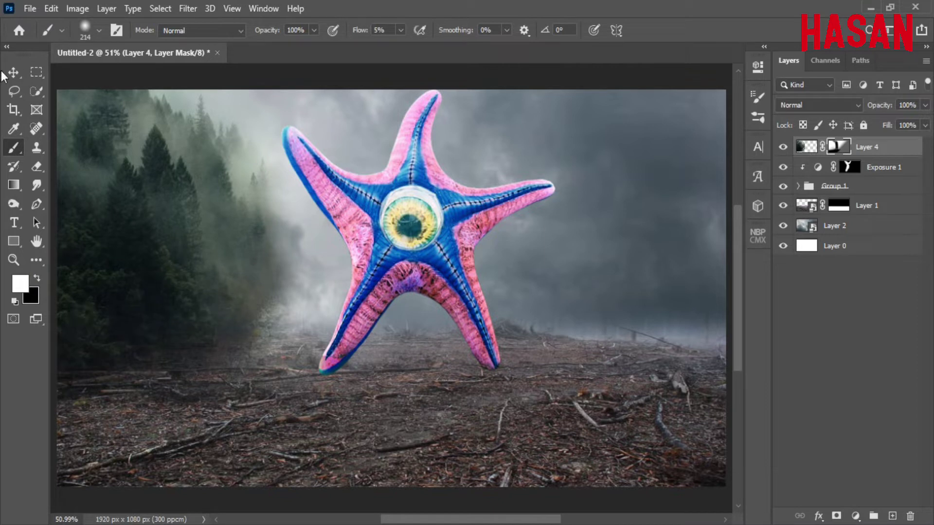
{"action": "left_click", "coordinate": [13, 72]}
Add a clipped Color Balance: Midtones Cyan-Red -37, Yellow-Blue +19; Shadows +5 and +5
{"action": "left_click", "coordinate": [856, 516]}
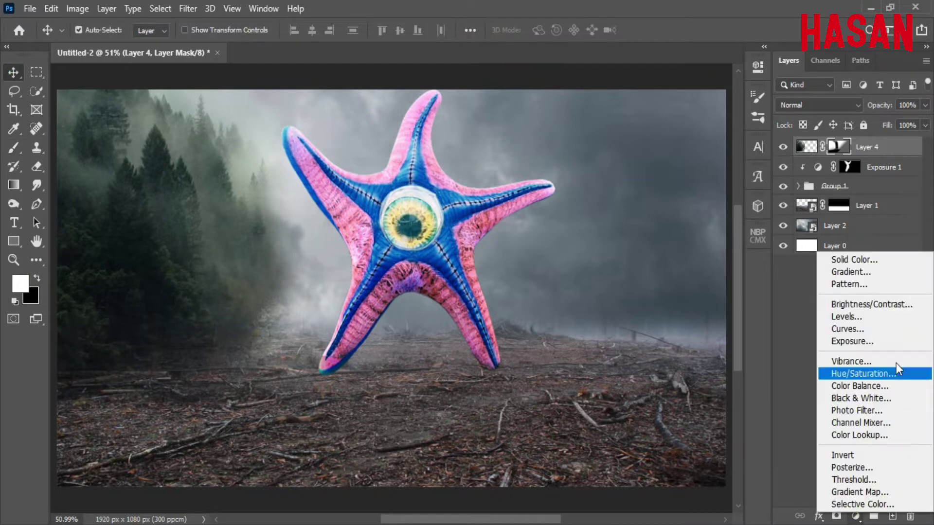
{"action": "left_click", "coordinate": [893, 387]}
{"action": "left_click", "coordinate": [623, 142]}
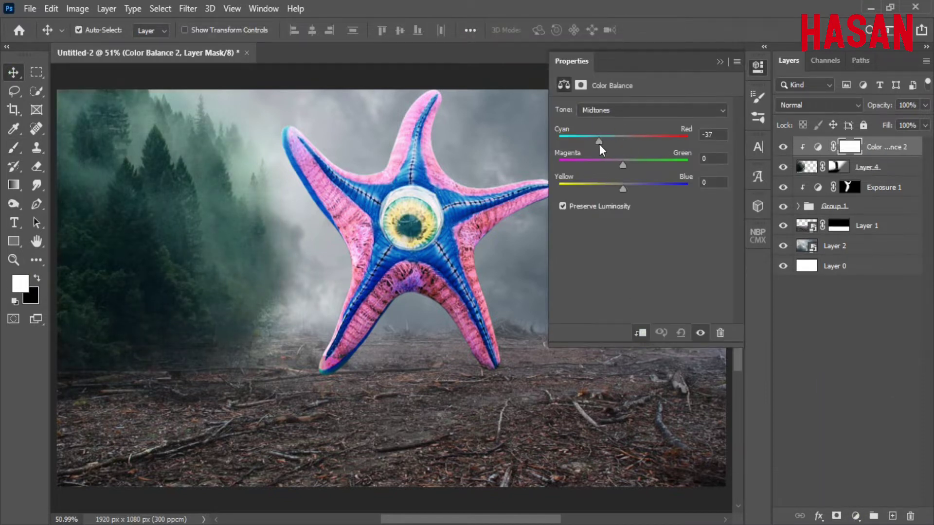
{"action": "left_click_drag", "start_coordinate": [635, 188], "coordinate": [636, 188]}
{"action": "left_click", "coordinate": [701, 111]}
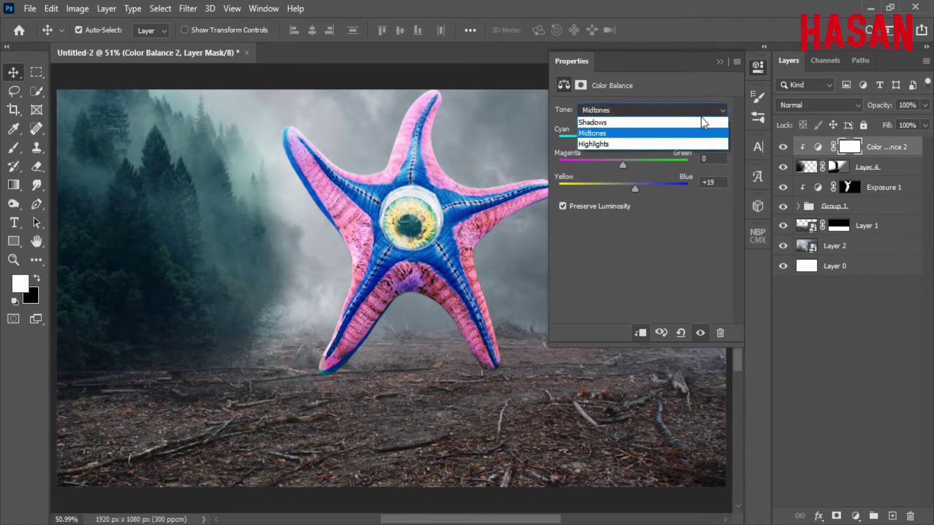
{"action": "left_click", "coordinate": [696, 123]}
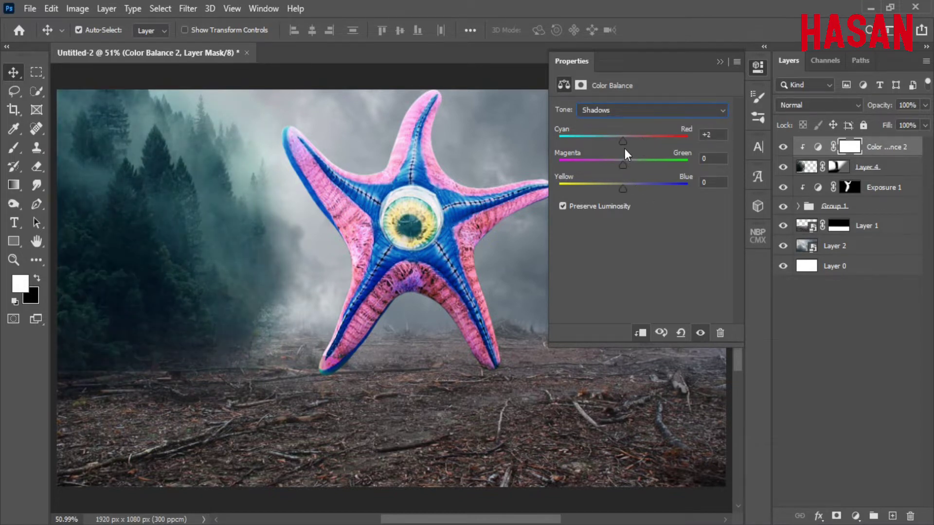
{"action": "left_click", "coordinate": [626, 144]}
{"action": "left_click", "coordinate": [627, 188]}
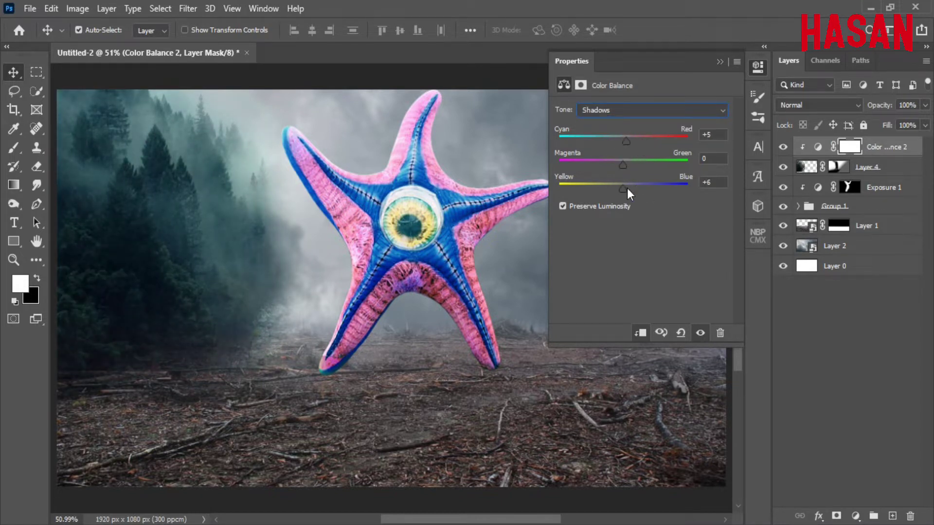
{"action": "left_click", "coordinate": [719, 62]}
Reset colours to default and group the forest with its adjustments into Group 2
{"action": "key", "text": "ctrl+2"}
{"action": "left_click", "coordinate": [897, 170], "text": "shift"}
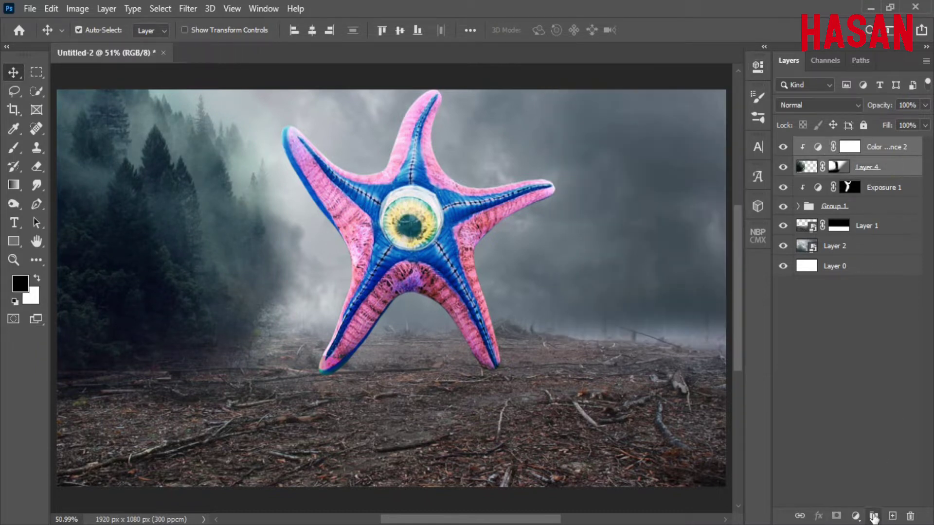
{"action": "key", "text": "ctrl+g"}
Duplicate the forest group, flip it horizontally and move it to the right side
{"action": "right_click", "coordinate": [873, 146]}
{"action": "left_click", "coordinate": [812, 71]}
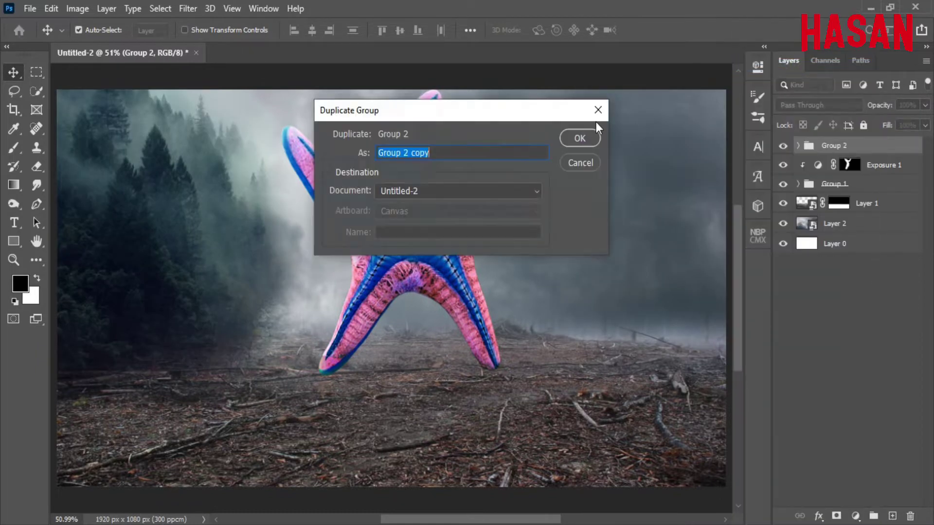
{"action": "key", "text": "Return"}
{"action": "key", "text": "ctrl+t"}
{"action": "right_click", "coordinate": [245, 247]}
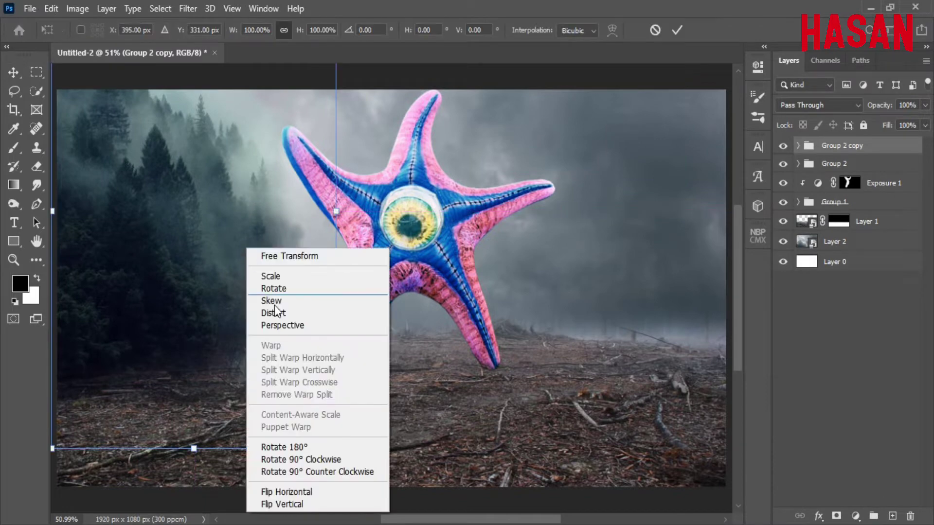
{"action": "left_click", "coordinate": [272, 492]}
{"action": "left_click_drag", "start_coordinate": [273, 214], "coordinate": [678, 211]}
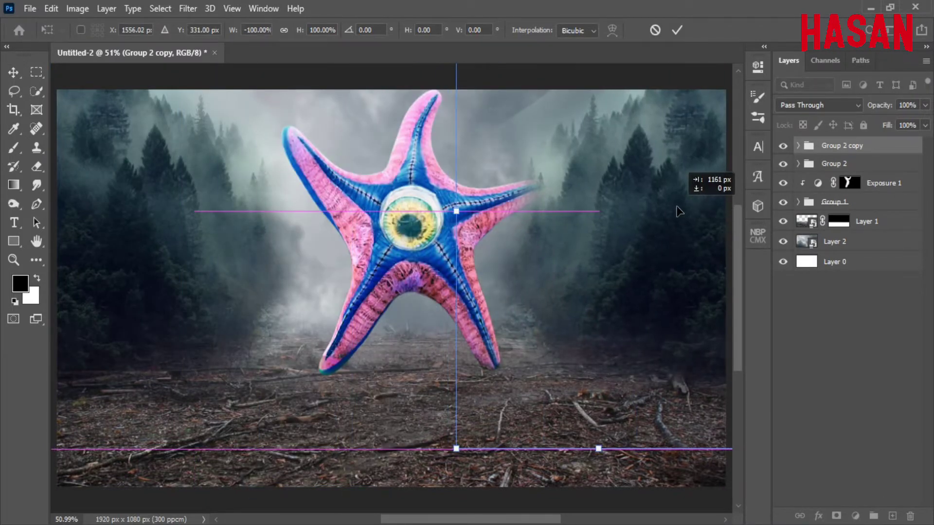
{"action": "left_click", "coordinate": [677, 30]}
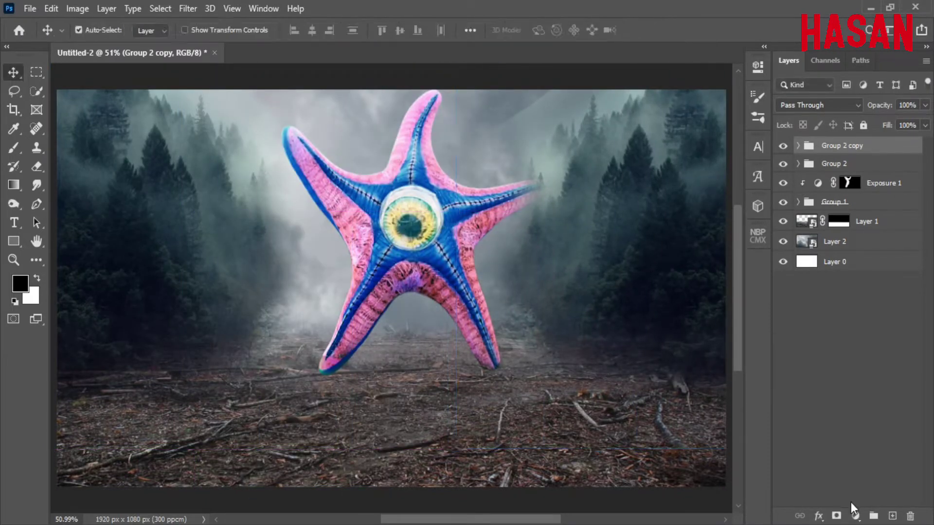
Add a layer mask to the mirrored group, set black for painting, then select Layer 1
{"action": "left_click", "coordinate": [836, 515]}
{"action": "left_click", "coordinate": [14, 149]}
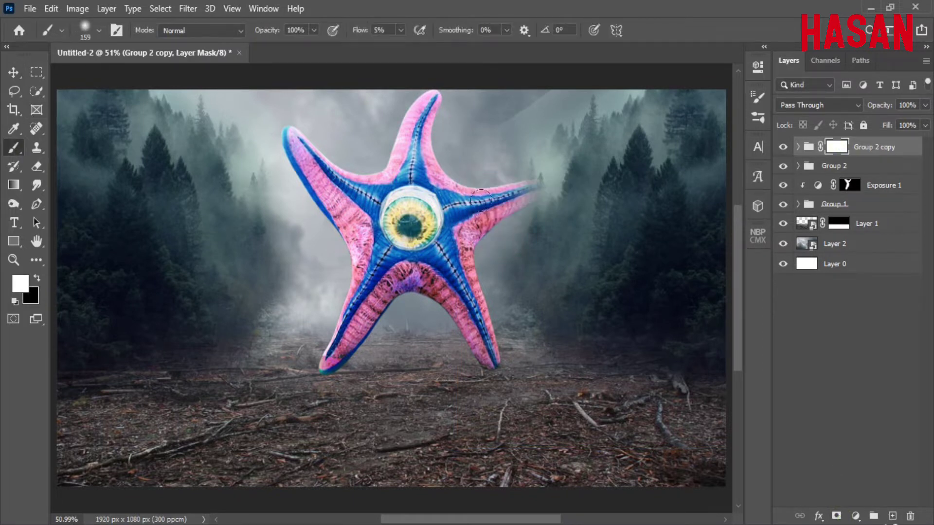
{"action": "scroll", "coordinate": [481, 198], "scroll_direction": "up", "scroll_amount": 2}
{"action": "key", "text": "x"}
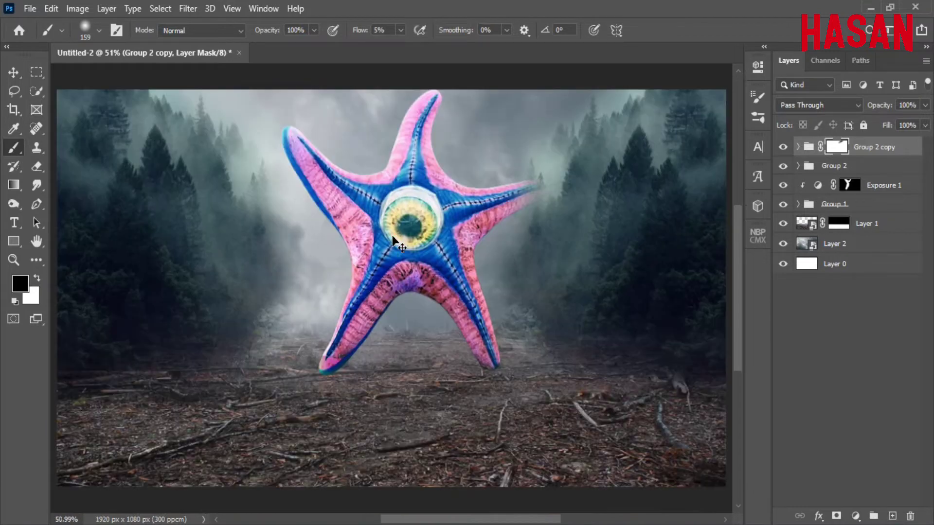
{"action": "key", "text": "v"}
{"action": "left_click", "coordinate": [865, 223]}
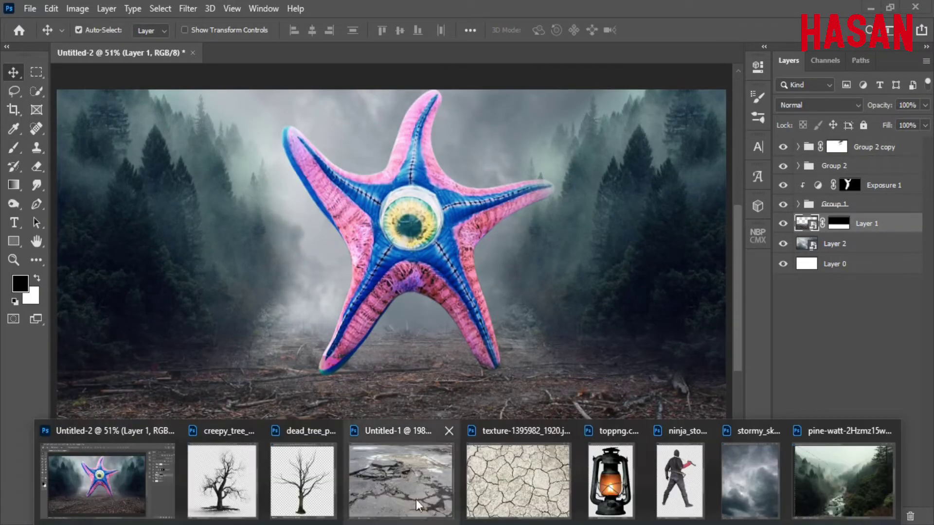
Bring in the cracked asphalt, distort it onto the forest floor, and set it to Overlay
{"action": "left_click", "coordinate": [401, 481]}
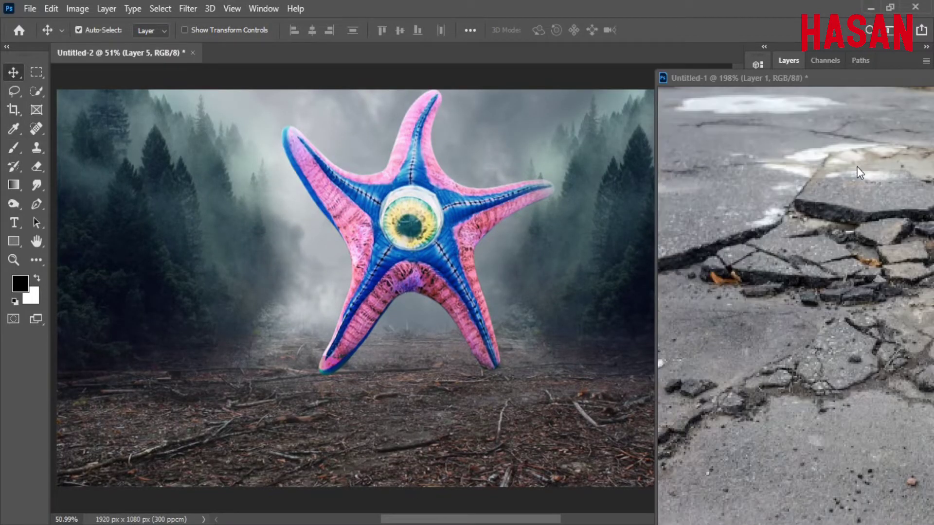
{"action": "left_click_drag", "start_coordinate": [857, 166], "coordinate": [340, 287]}
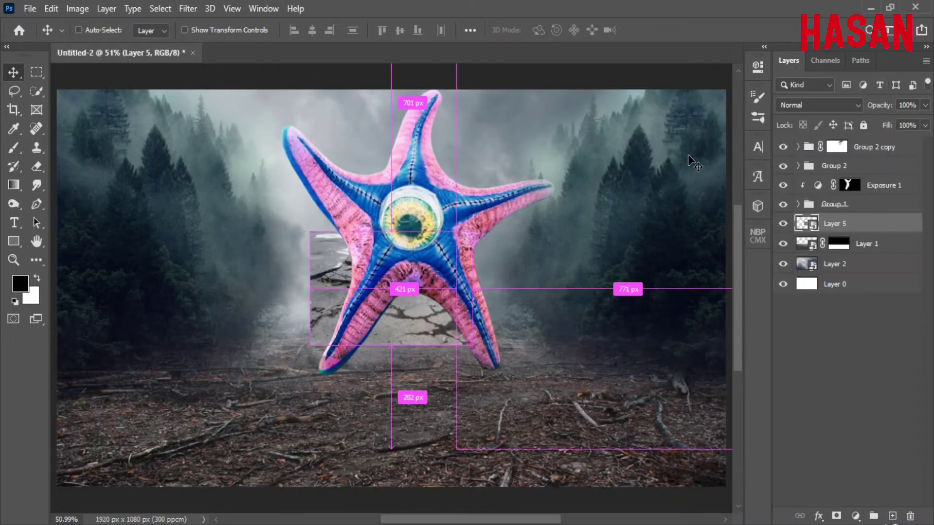
{"action": "key", "text": "ctrl+t"}
{"action": "mouse_move", "coordinate": [480, 289]}
{"action": "left_mouse_down"}
{"action": "mouse_move", "coordinate": [565, 280]}
{"action": "mouse_move", "coordinate": [486, 317]}
{"action": "mouse_move", "coordinate": [284, 370]}
{"action": "left_mouse_up"}
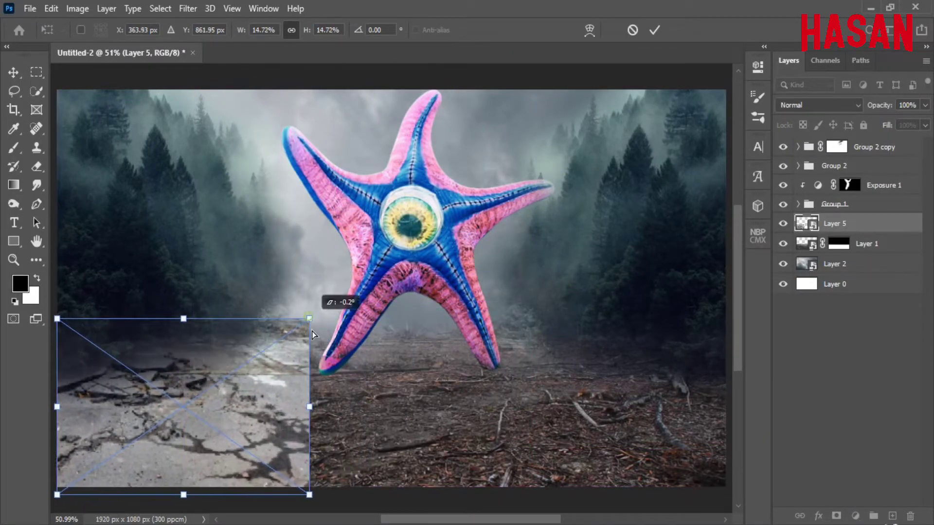
{"action": "left_click_drag", "start_coordinate": [309, 319], "coordinate": [313, 339]}
{"action": "left_click_drag", "start_coordinate": [57, 318], "coordinate": [66, 343]}
{"action": "left_click_drag", "start_coordinate": [334, 366], "coordinate": [349, 346]}
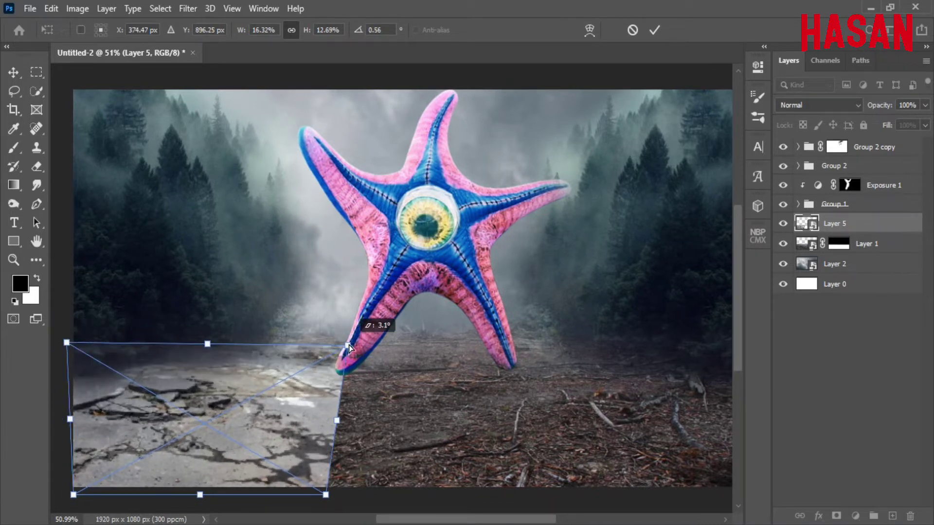
{"action": "left_click_drag", "start_coordinate": [291, 411], "coordinate": [293, 429]}
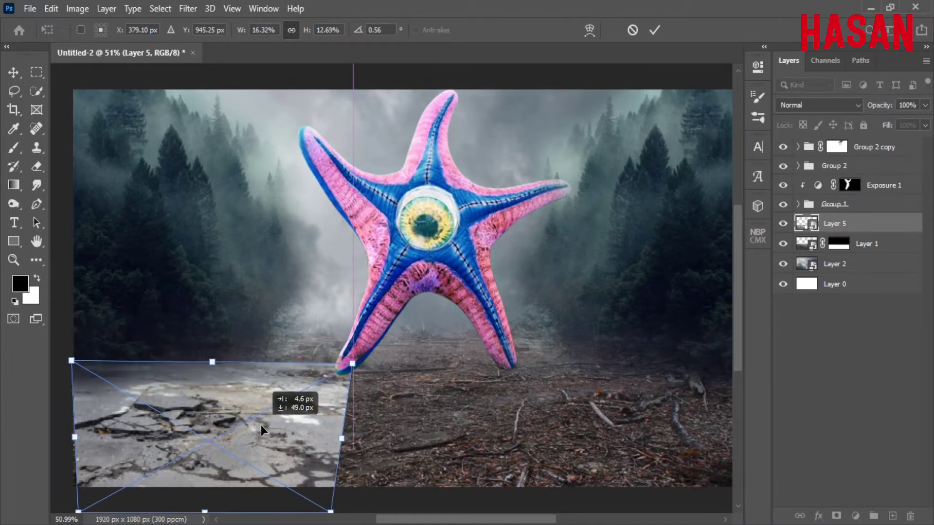
{"action": "left_click", "coordinate": [654, 30]}
{"action": "left_click", "coordinate": [818, 105]}
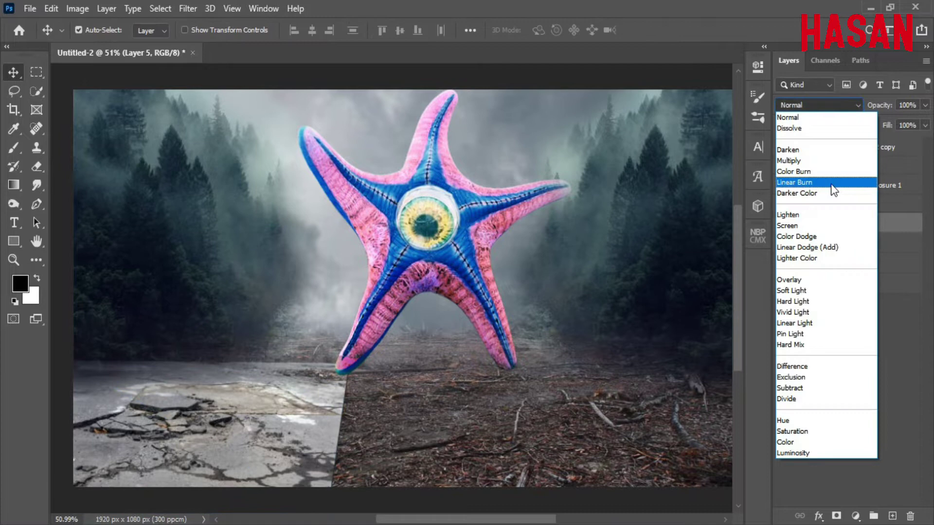
{"action": "left_click", "coordinate": [833, 275]}
Duplicate the asphalt layer and reposition the copy in perspective on the right ground
{"action": "right_click", "coordinate": [846, 223]}
{"action": "left_click", "coordinate": [745, 42]}
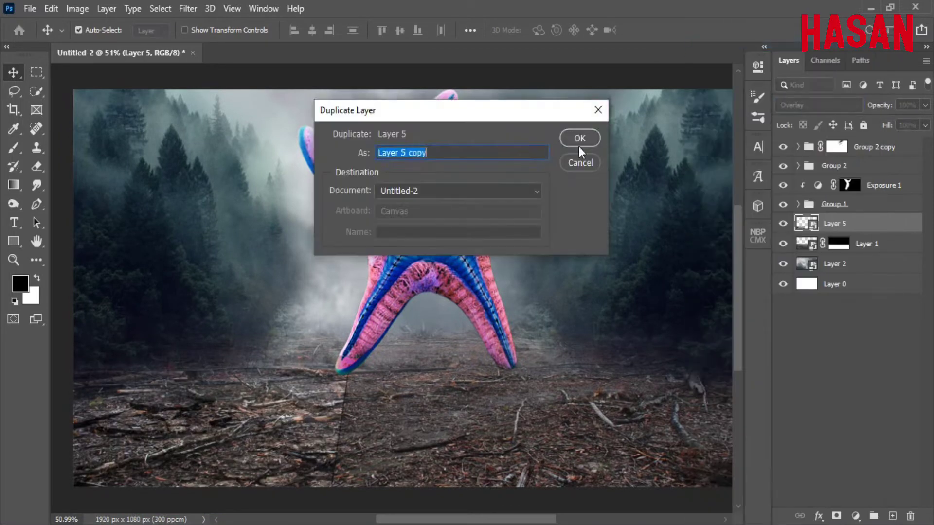
{"action": "key", "text": "Return"}
{"action": "key", "text": "ctrl+t"}
{"action": "mouse_move", "coordinate": [298, 432]}
{"action": "left_mouse_down"}
{"action": "mouse_move", "coordinate": [495, 418]}
{"action": "mouse_move", "coordinate": [552, 432]}
{"action": "left_mouse_up"}
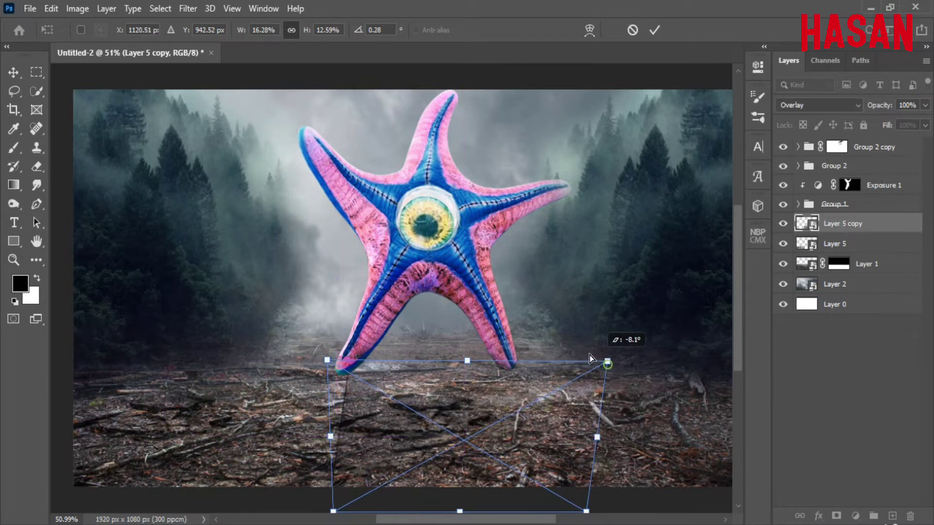
{"action": "left_click_drag", "start_coordinate": [608, 363], "coordinate": [604, 345]}
{"action": "left_click_drag", "start_coordinate": [329, 360], "coordinate": [333, 365]}
{"action": "left_click", "coordinate": [655, 30]}
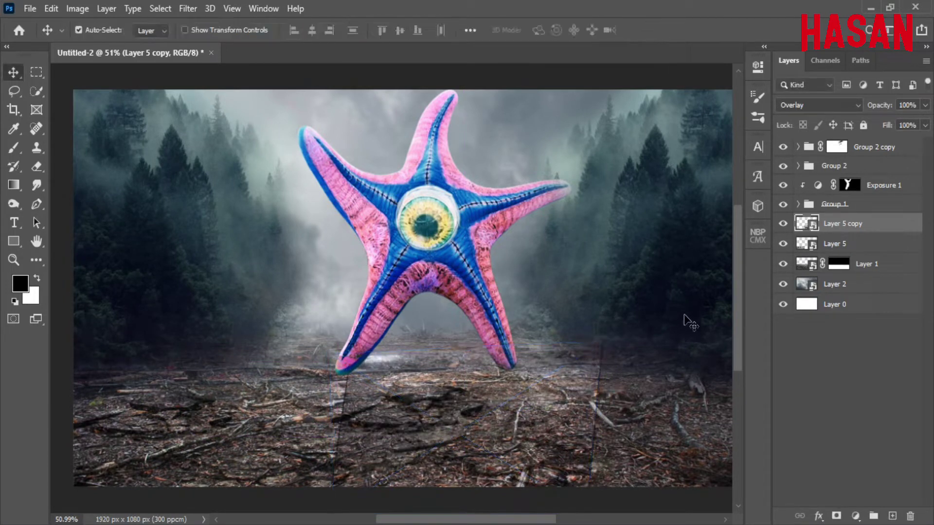
Duplicate the asphalt copy again and place it on the lower right ground
{"action": "right_click", "coordinate": [879, 229]}
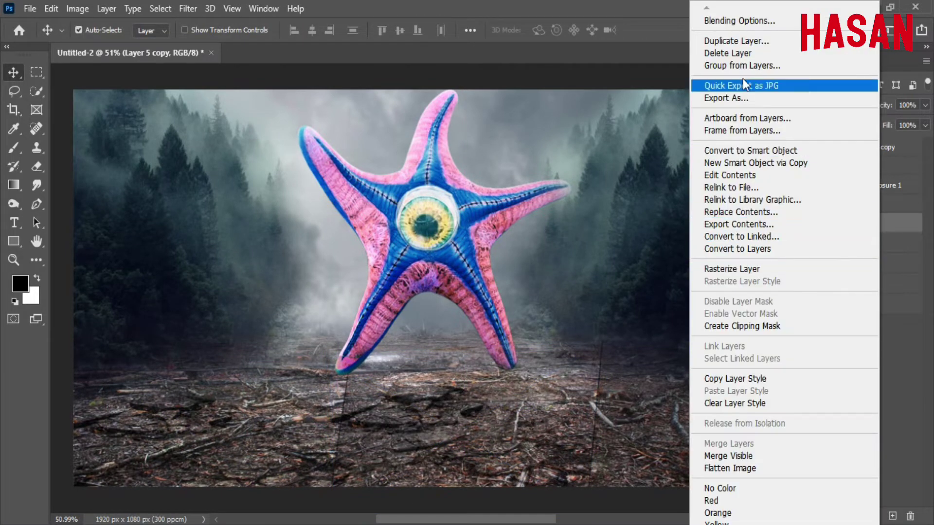
{"action": "left_click", "coordinate": [743, 42]}
{"action": "left_click", "coordinate": [580, 138]}
{"action": "key", "text": "ctrl+t"}
{"action": "left_click_drag", "start_coordinate": [591, 487], "coordinate": [695, 408]}
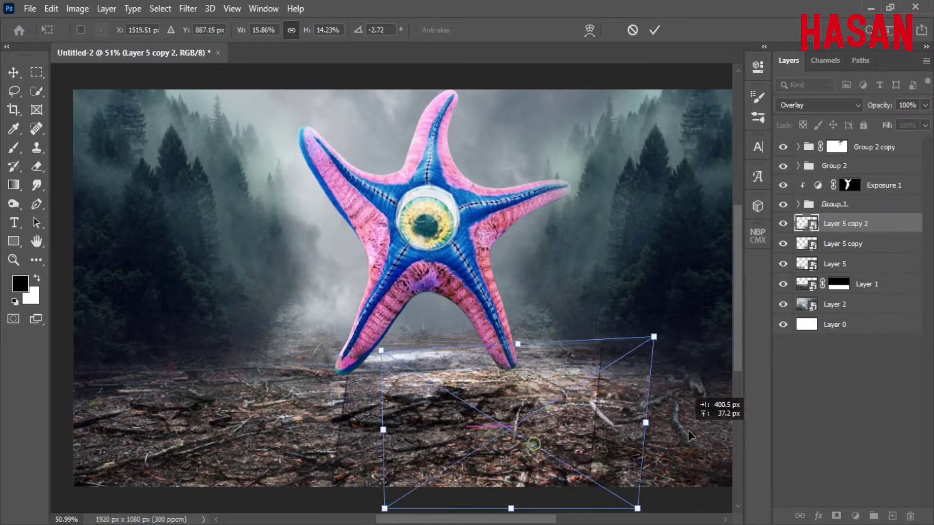
{"action": "left_click", "coordinate": [654, 30]}
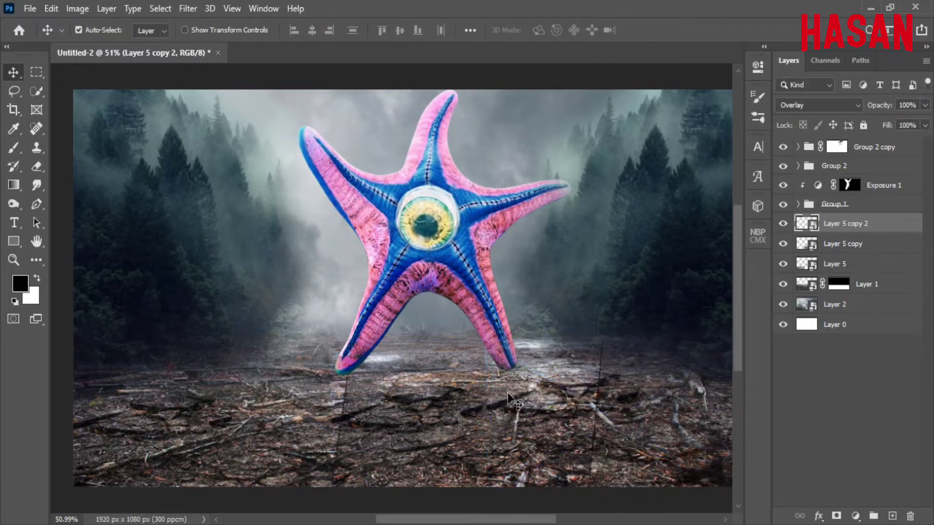
Add layer masks to all three asphalt layers, then select Layer 5 copy 2 with Move
{"action": "left_click", "coordinate": [836, 516]}
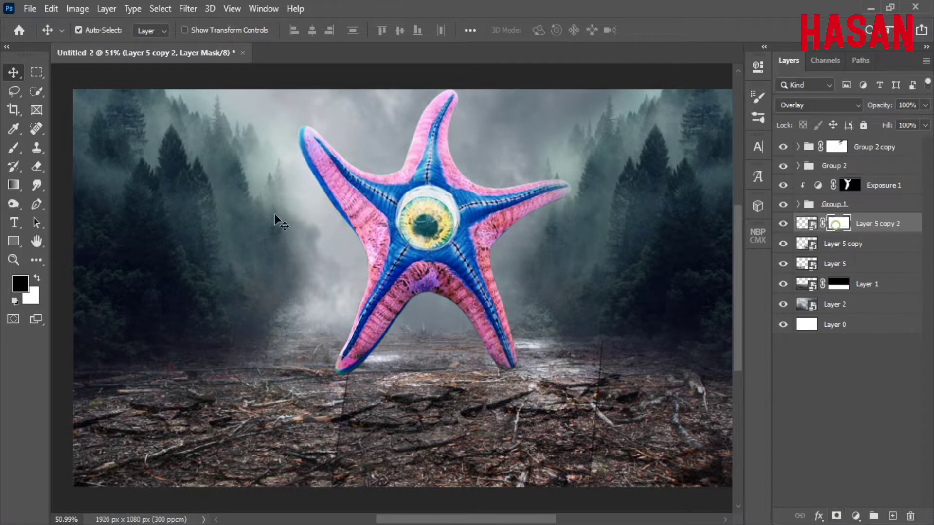
{"action": "key", "text": "b"}
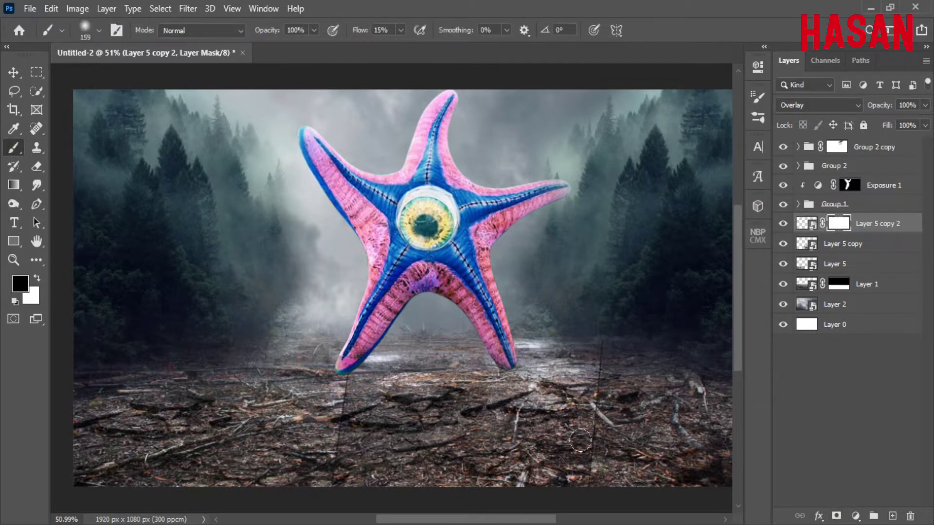
{"action": "left_click", "coordinate": [850, 252]}
{"action": "left_click", "coordinate": [837, 516]}
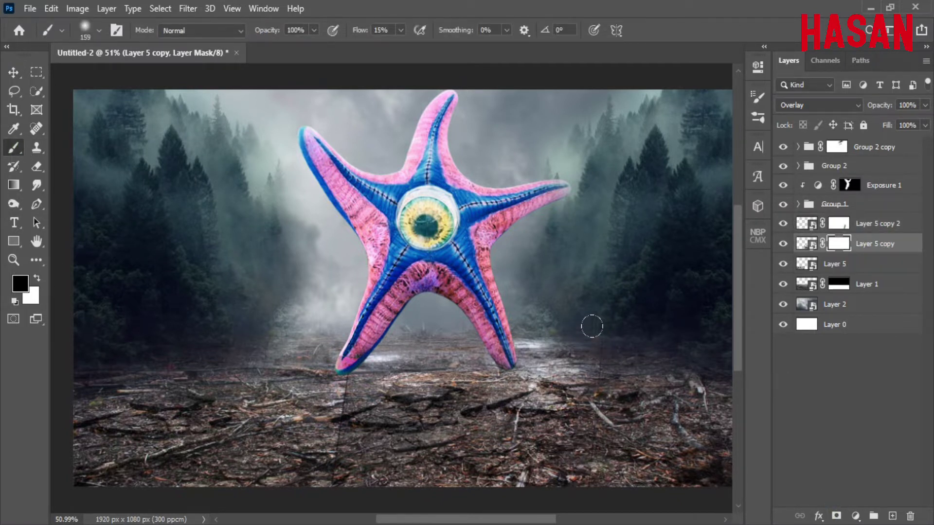
{"action": "left_click", "coordinate": [849, 264]}
{"action": "left_click", "coordinate": [836, 517]}
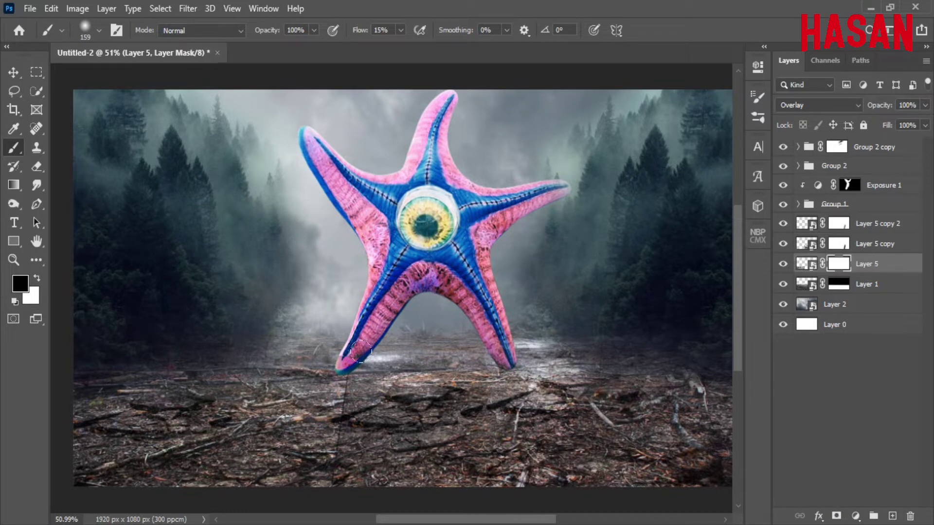
{"action": "scroll", "coordinate": [375, 280], "scroll_direction": "right", "scroll_amount": 1}
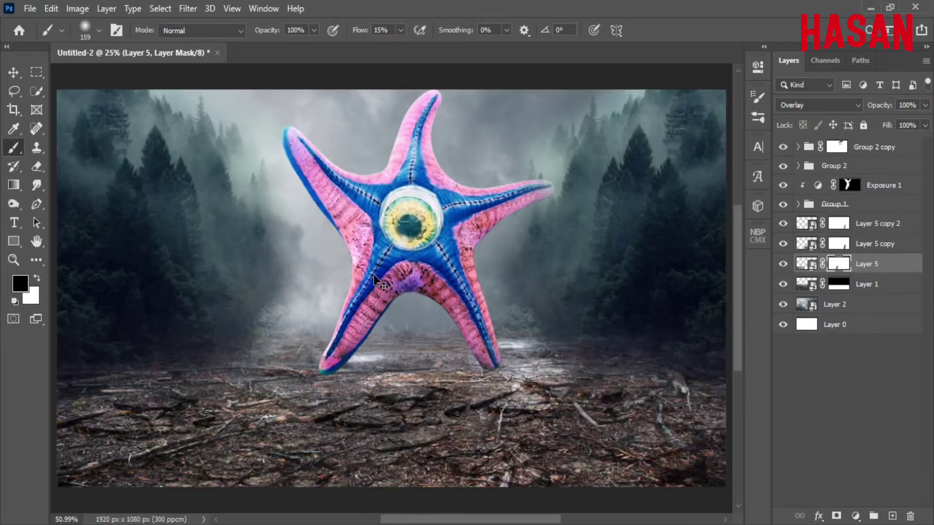
{"action": "left_click", "coordinate": [13, 76]}
{"action": "left_click", "coordinate": [863, 230]}
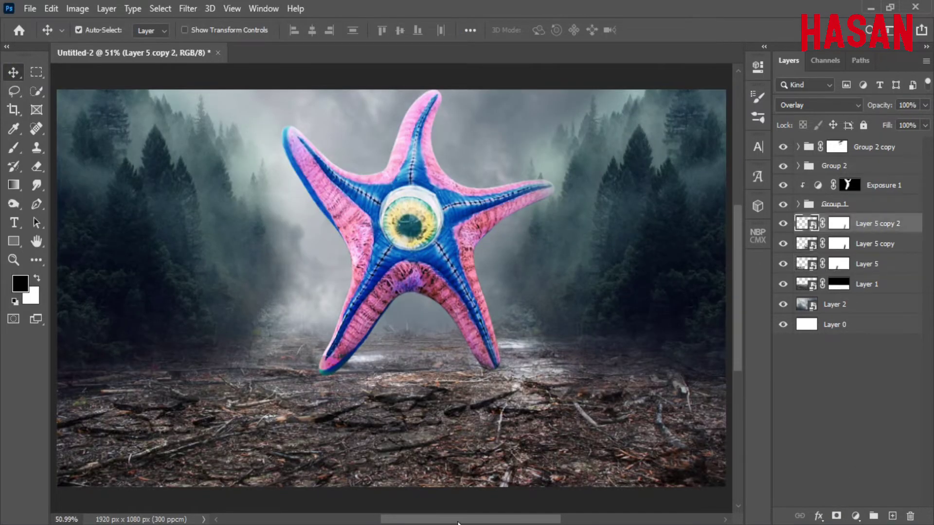
Drag the cracked-earth texture into the composite and close its document
{"action": "left_click", "coordinate": [573, 467]}
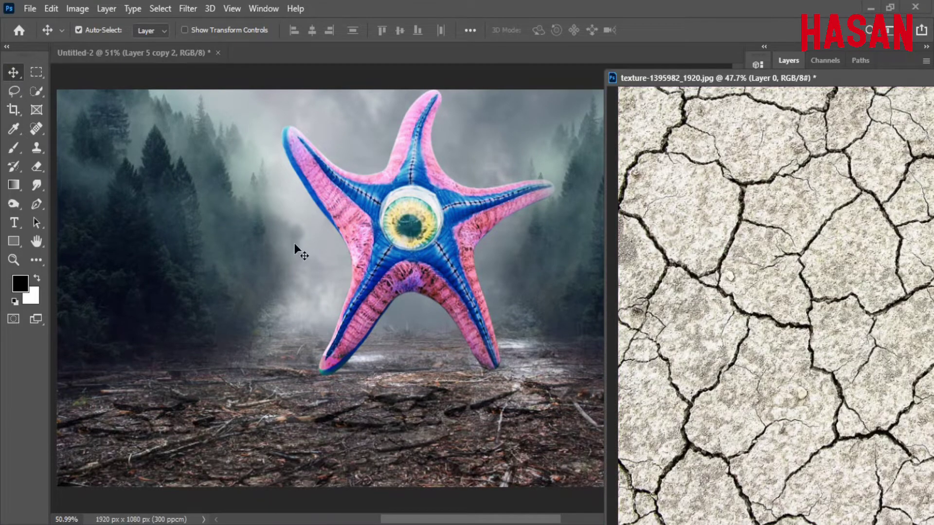
{"action": "left_click_drag", "start_coordinate": [734, 195], "coordinate": [558, 220]}
{"action": "mouse_move", "coordinate": [591, 78]}
{"action": "left_mouse_down"}
{"action": "mouse_move", "coordinate": [438, 57]}
{"action": "mouse_move", "coordinate": [340, 102]}
{"action": "left_mouse_up"}
{"action": "left_click", "coordinate": [856, 98]}
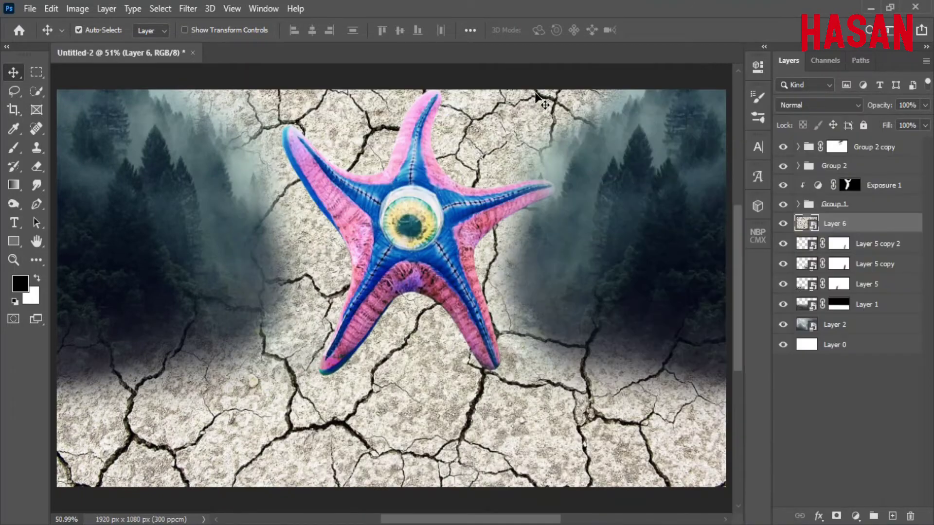
{"action": "key", "text": "ctrl+minus"}
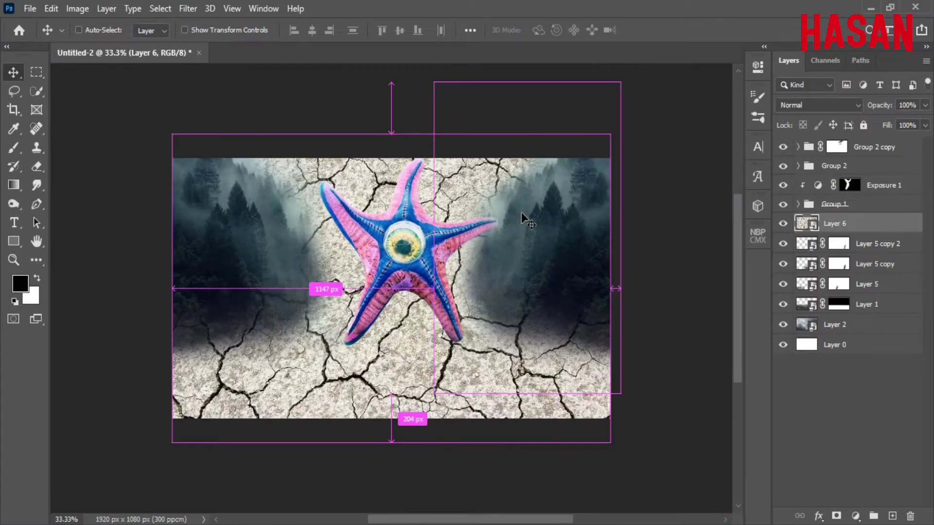
Squash the cracked-earth texture into ground perspective and set it to Overlay
{"action": "key", "text": "ctrl+t"}
{"action": "left_click_drag", "start_coordinate": [174, 140], "coordinate": [173, 311]}
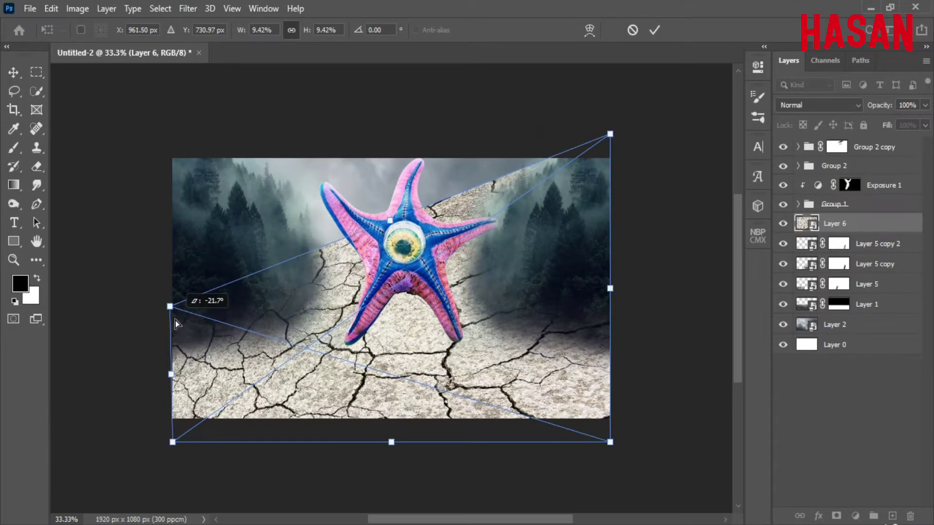
{"action": "left_click_drag", "start_coordinate": [610, 134], "coordinate": [628, 327]}
{"action": "key", "text": "Return"}
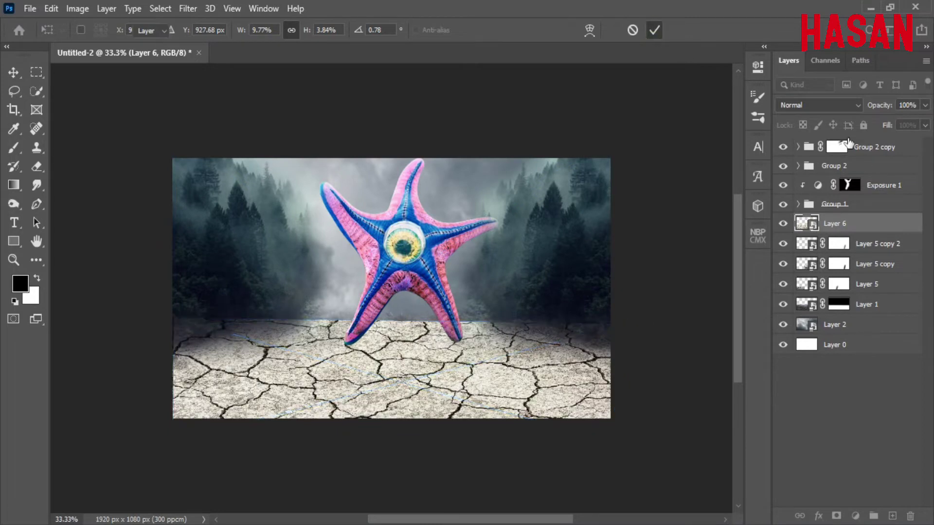
{"action": "left_click", "coordinate": [820, 105]}
{"action": "left_click", "coordinate": [798, 269]}
{"action": "key", "text": "ctrl+0"}
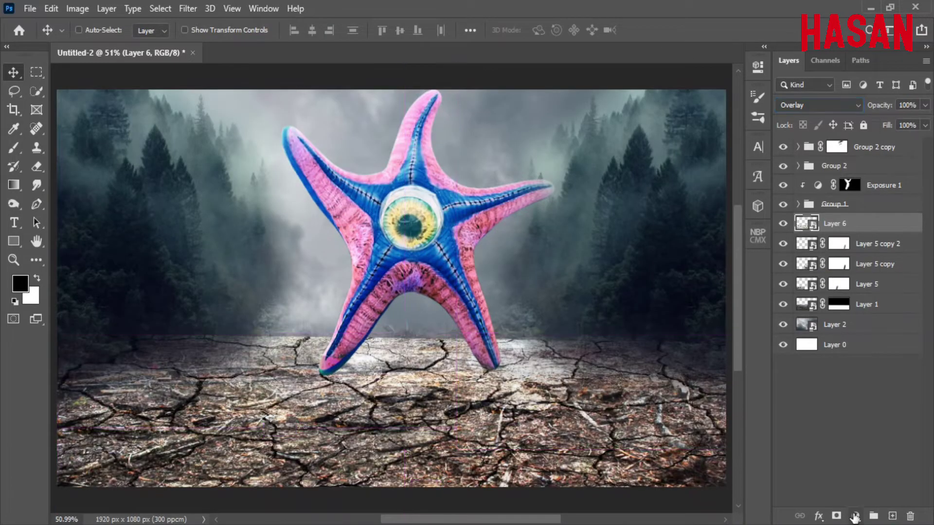
{"action": "left_click", "coordinate": [856, 517]}
Add a Curves adjustment clipped to the cracked texture, pulled down to darken it
{"action": "left_click", "coordinate": [829, 329]}
{"action": "left_click", "coordinate": [649, 334]}
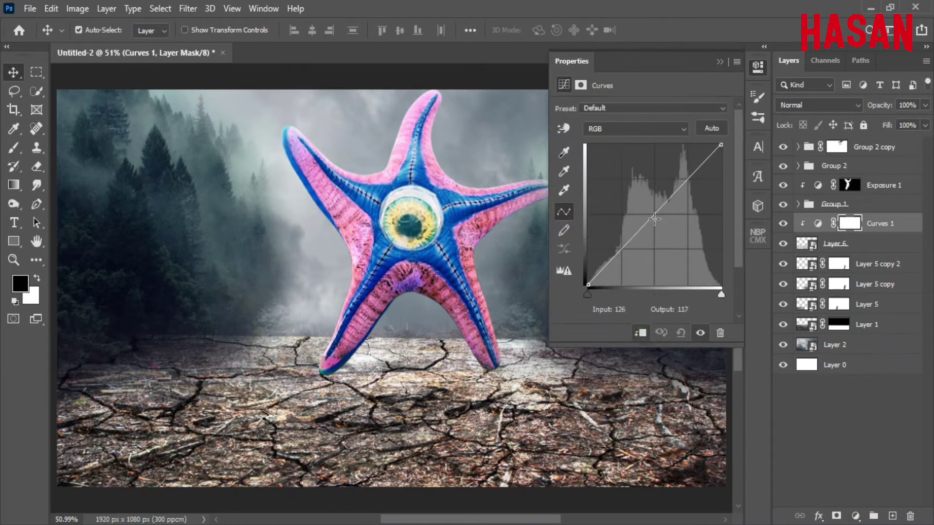
{"action": "left_click_drag", "start_coordinate": [654, 214], "coordinate": [652, 258]}
{"action": "left_click", "coordinate": [720, 61]}
{"action": "left_click", "coordinate": [784, 224]}
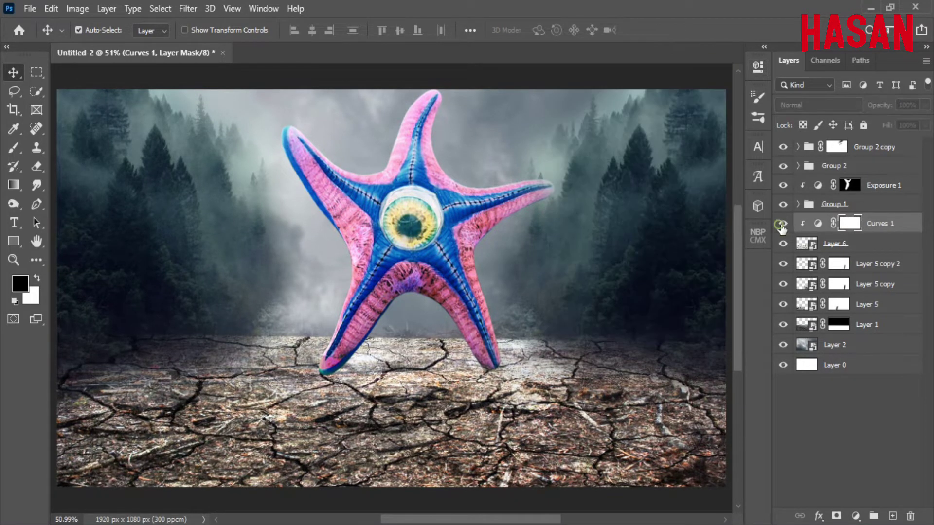
{"action": "key", "text": "alt+shift+o"}
Set Layer 6 to 12% opacity, then select Group 2 copy and nudge it near the starfish feet
{"action": "left_click", "coordinate": [857, 243]}
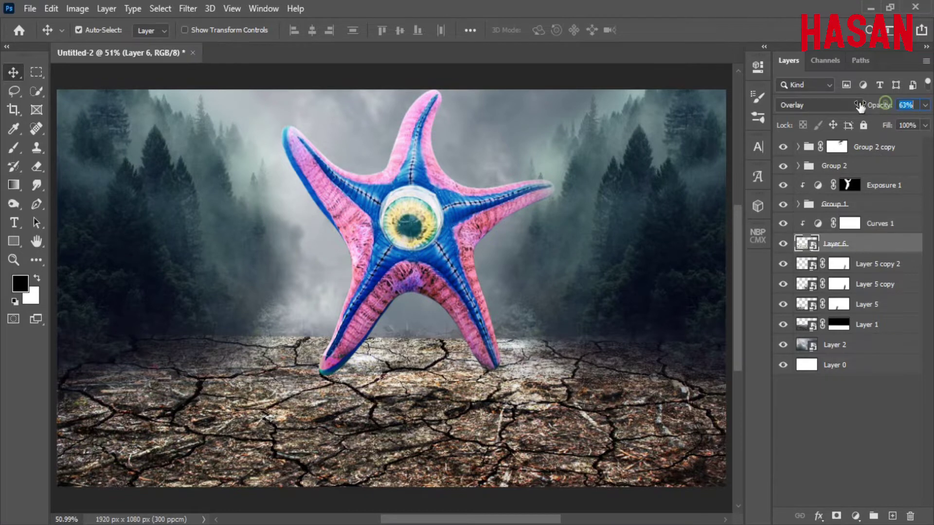
{"action": "left_click_drag", "start_coordinate": [880, 105], "coordinate": [823, 108]}
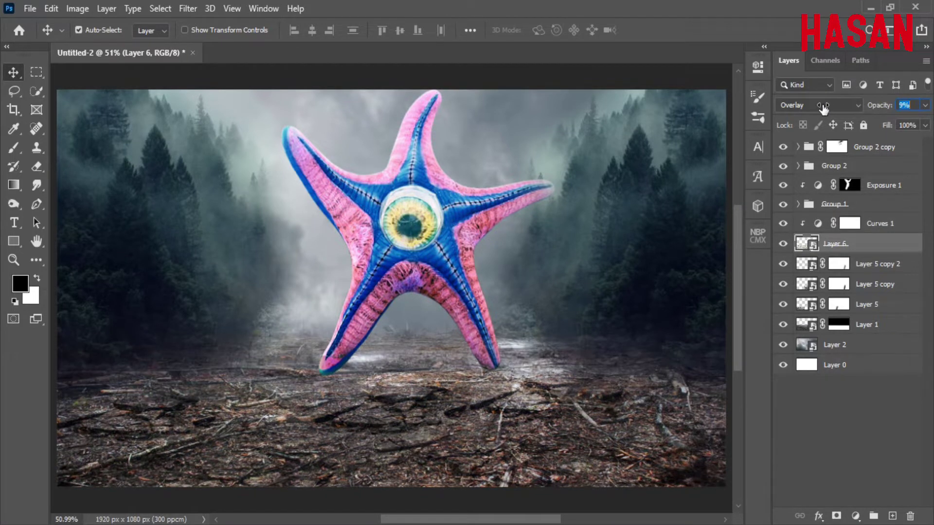
{"action": "left_click", "coordinate": [784, 244]}
{"action": "left_click", "coordinate": [783, 244]}
{"action": "left_click", "coordinate": [503, 348], "text": "ctrl"}
{"action": "left_click_drag", "start_coordinate": [467, 404], "coordinate": [583, 328]}
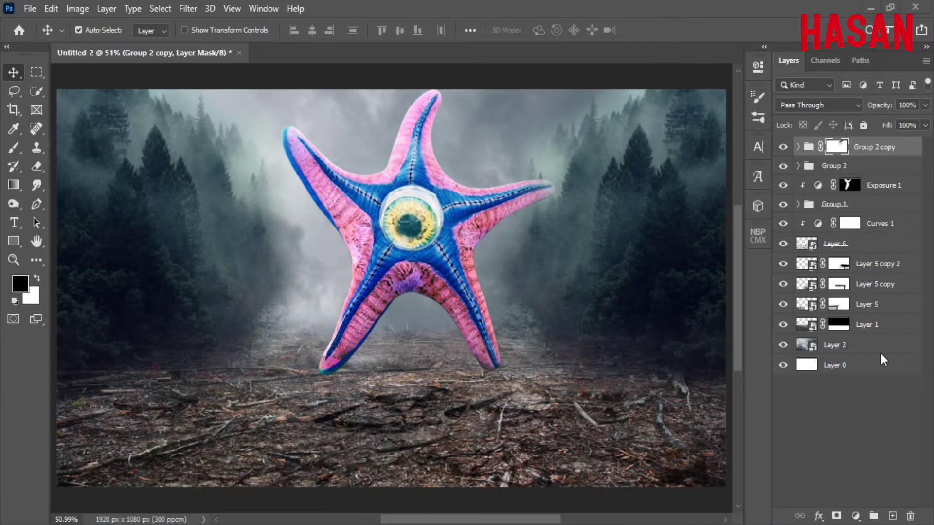
Duplicate the Layer 2 stormy sky and move the copy to the top of the layer stack
{"action": "left_click", "coordinate": [870, 345]}
{"action": "right_click", "coordinate": [871, 345]}
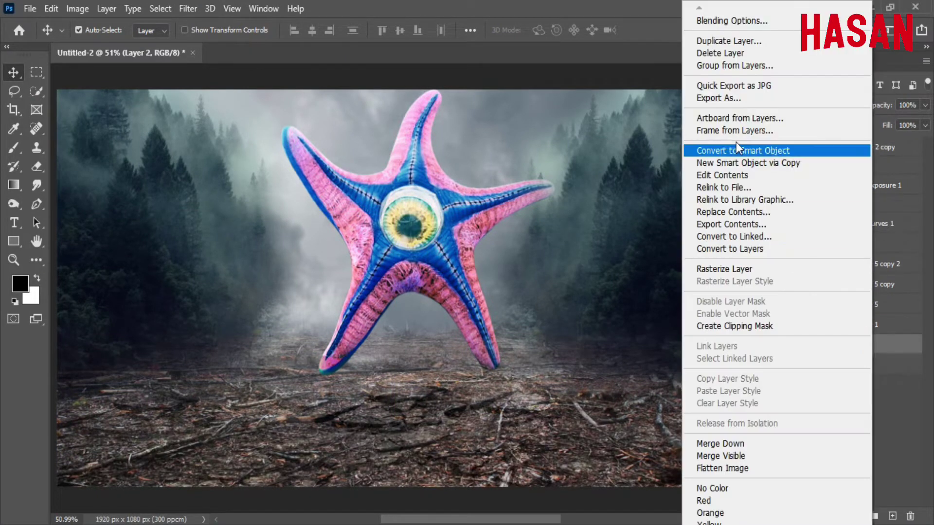
{"action": "left_click", "coordinate": [720, 41]}
{"action": "left_click", "coordinate": [596, 139]}
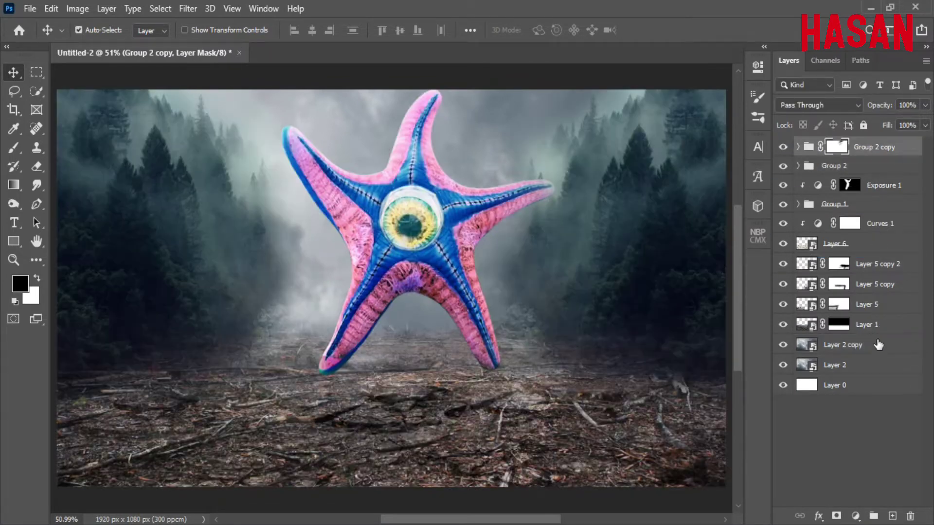
{"action": "left_click_drag", "start_coordinate": [878, 344], "coordinate": [884, 282]}
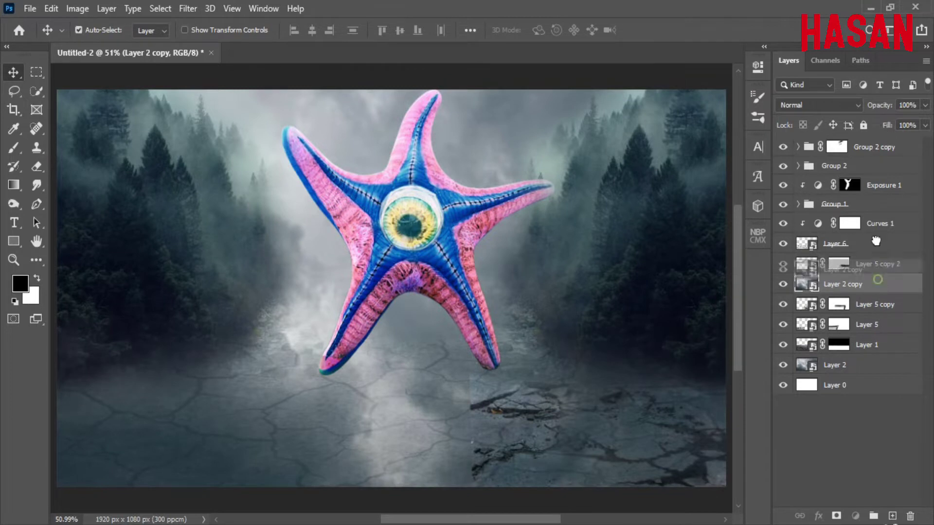
{"action": "left_click_drag", "start_coordinate": [848, 222], "coordinate": [837, 151]}
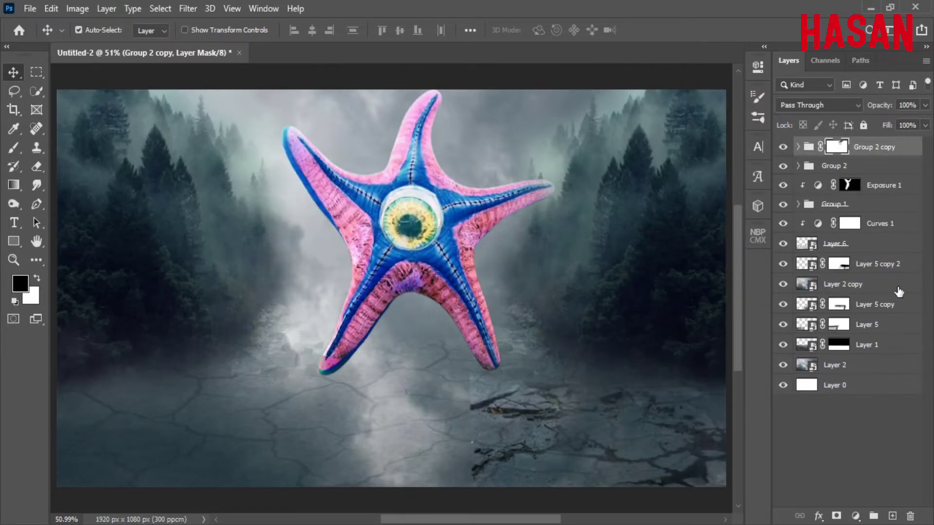
{"action": "left_click_drag", "start_coordinate": [876, 243], "coordinate": [890, 146]}
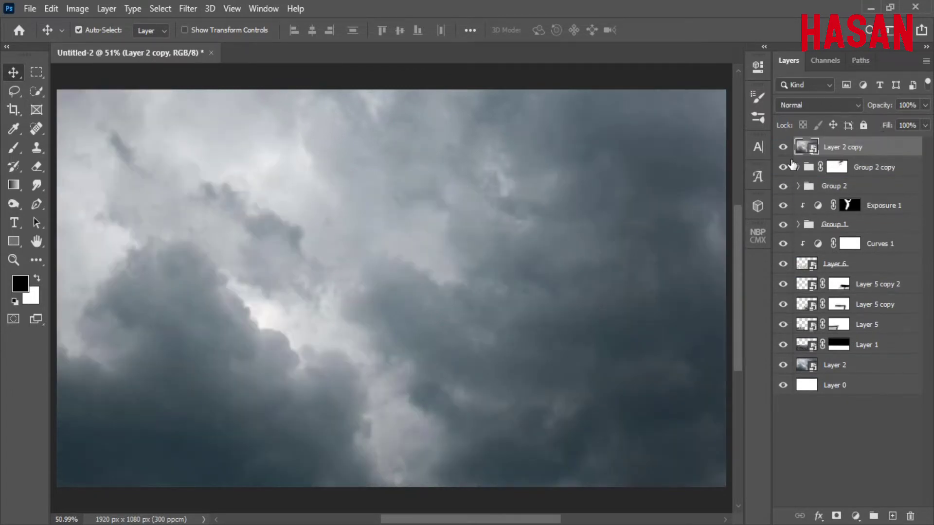
Mask Layer 2 copy, painting black with a smaller brush over the centre to reveal starfish and forest
{"action": "left_click", "coordinate": [837, 515]}
{"action": "key", "text": "b"}
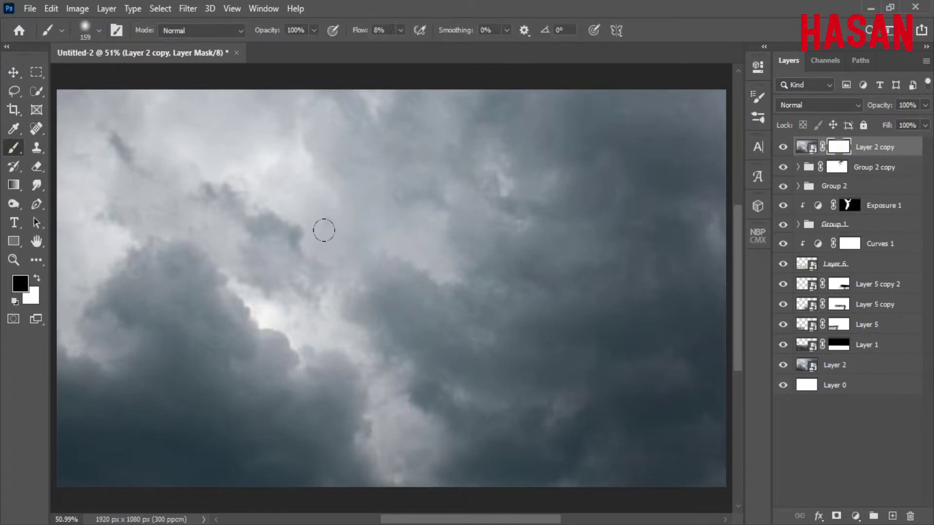
{"action": "left_click_drag", "start_coordinate": [451, 241], "coordinate": [438, 212]}
{"action": "mouse_move", "coordinate": [529, 291]}
{"action": "left_mouse_down"}
{"action": "mouse_move", "coordinate": [437, 253]}
{"action": "mouse_move", "coordinate": [263, 243]}
{"action": "mouse_move", "coordinate": [361, 303]}
{"action": "left_mouse_up"}
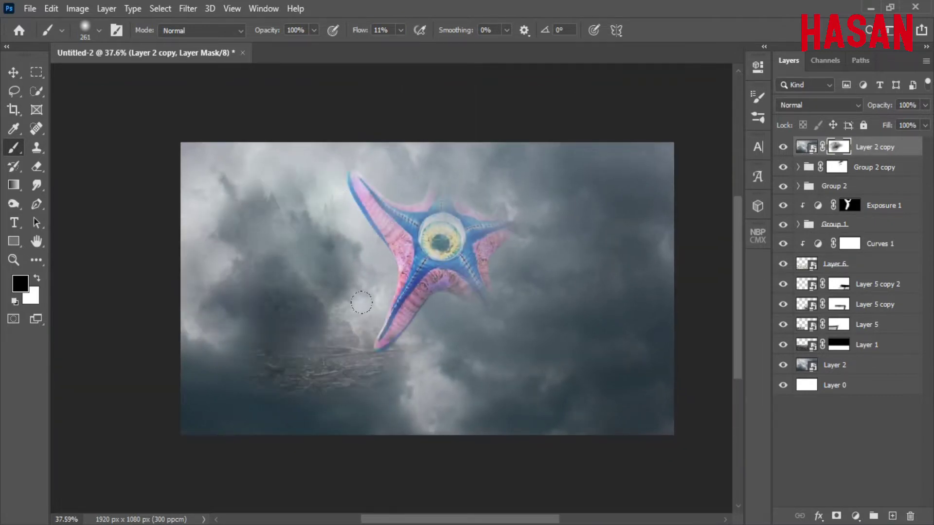
{"action": "mouse_move", "coordinate": [507, 167]}
{"action": "left_mouse_down"}
{"action": "mouse_move", "coordinate": [559, 316]}
{"action": "mouse_move", "coordinate": [317, 203]}
{"action": "mouse_move", "coordinate": [302, 272]}
{"action": "mouse_move", "coordinate": [253, 205]}
{"action": "left_mouse_up"}
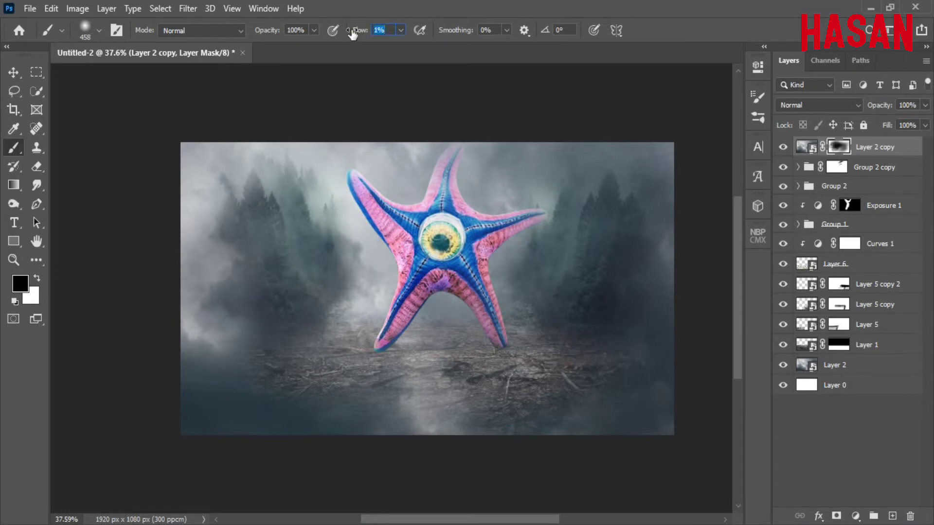
{"action": "left_click_drag", "start_coordinate": [204, 335], "coordinate": [265, 171]}
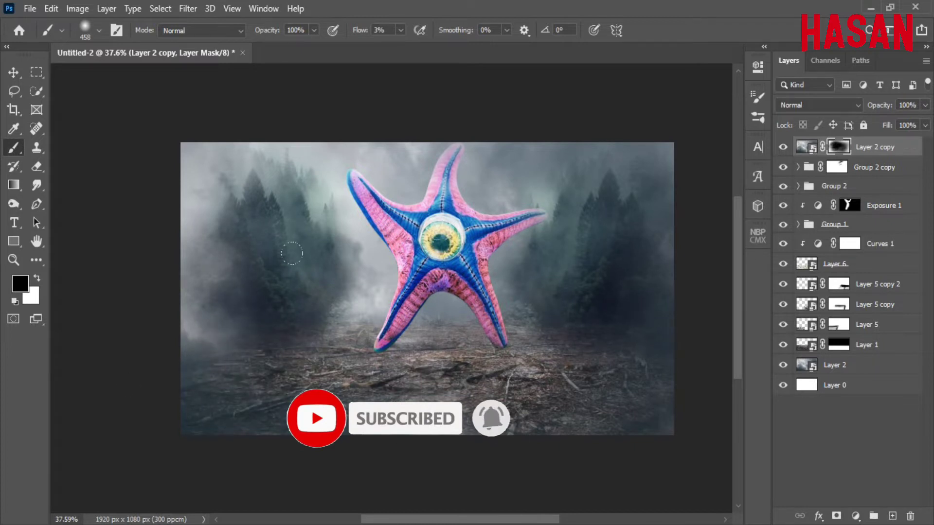
{"action": "scroll", "coordinate": [470, 255], "scroll_direction": "up", "scroll_amount": 3}
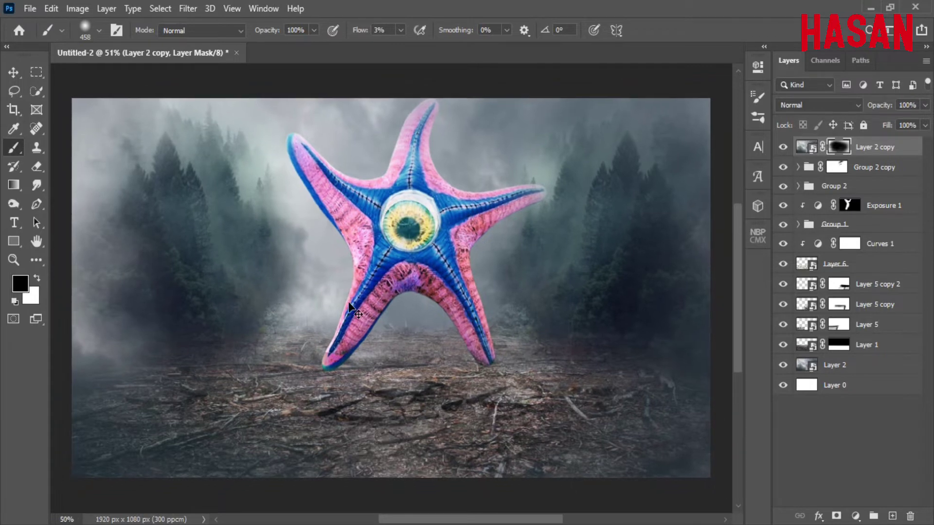
Add a Curves 2 adjustment on top with the RGB curve pulled down to darken the scene
{"action": "key", "text": "v"}
{"action": "left_click", "coordinate": [856, 517]}
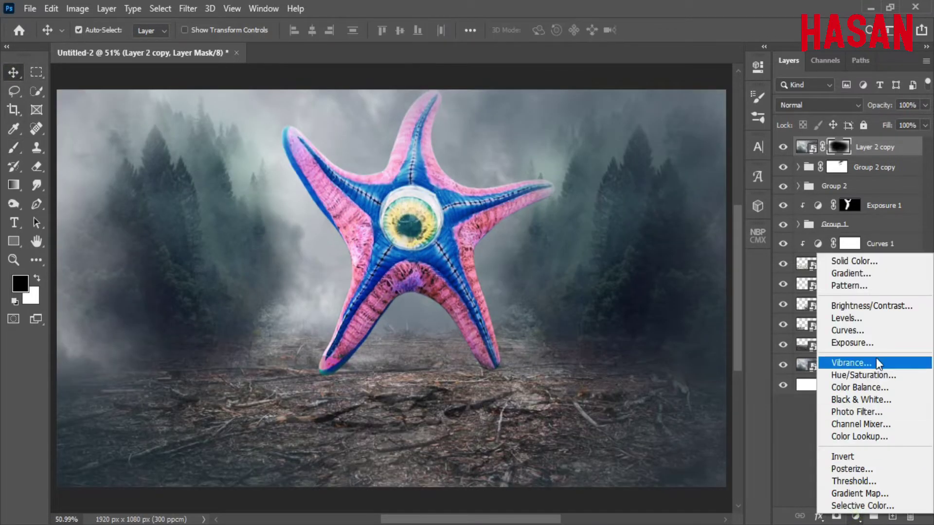
{"action": "left_click", "coordinate": [846, 334]}
{"action": "left_click_drag", "start_coordinate": [651, 218], "coordinate": [648, 242]}
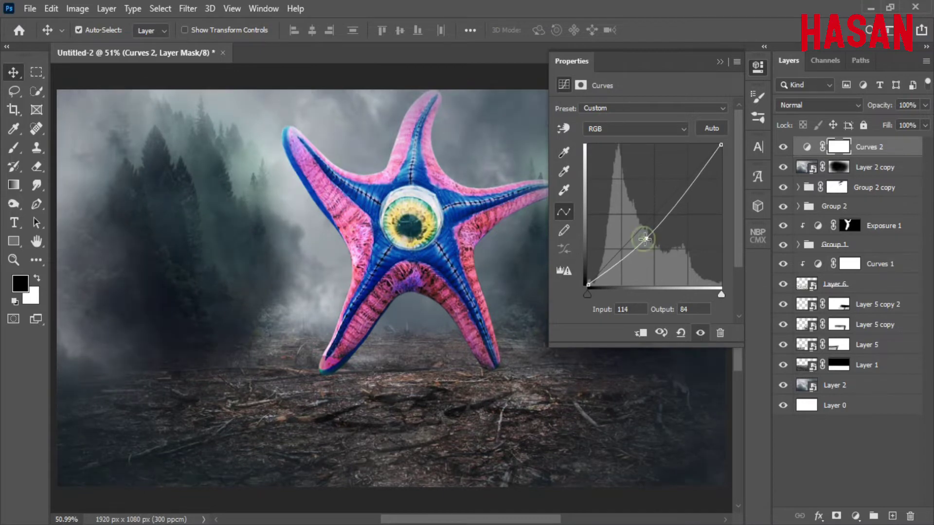
{"action": "left_click", "coordinate": [720, 62]}
{"action": "left_click", "coordinate": [781, 148]}
{"action": "left_click", "coordinate": [782, 148]}
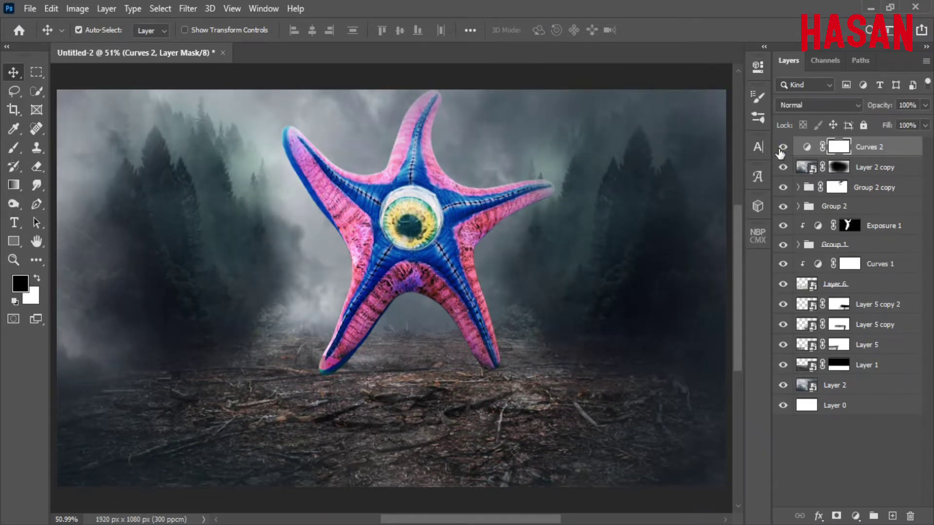
{"action": "left_click", "coordinate": [621, 469]}
Bring the ninja warrior into the composite, scale it down, and place it left of the starfish
{"action": "left_click_drag", "start_coordinate": [819, 206], "coordinate": [390, 315]}
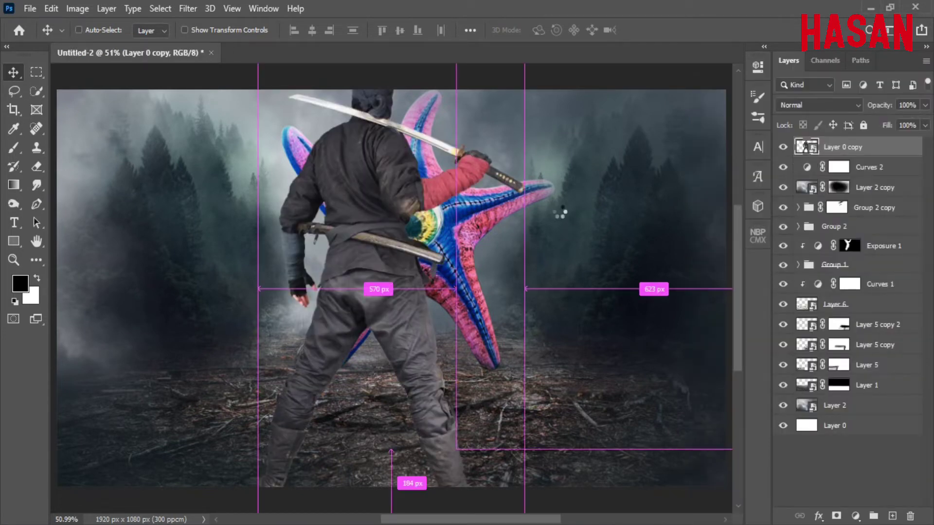
{"action": "key", "text": "ctrl+t"}
{"action": "mouse_move", "coordinate": [526, 288]}
{"action": "left_mouse_down"}
{"action": "mouse_move", "coordinate": [308, 323]}
{"action": "mouse_move", "coordinate": [321, 326]}
{"action": "mouse_move", "coordinate": [266, 342]}
{"action": "left_mouse_up"}
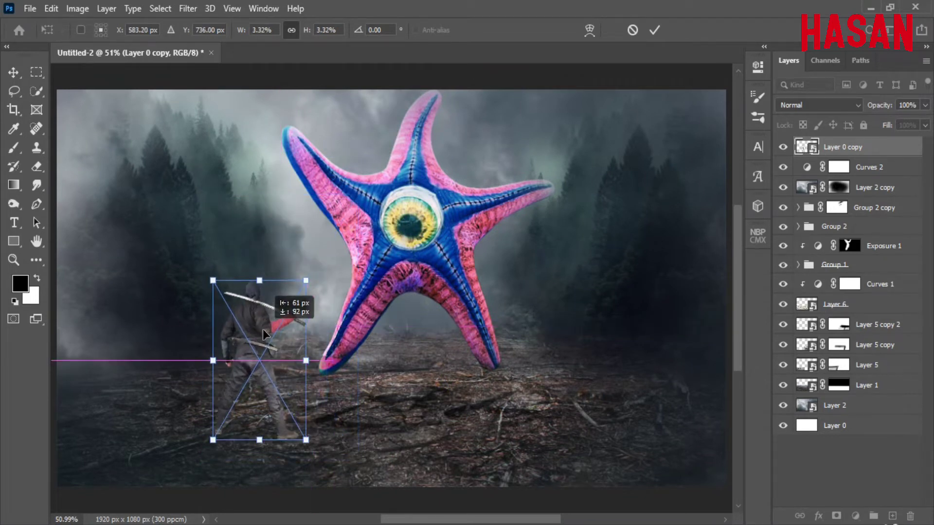
{"action": "left_click", "coordinate": [655, 30]}
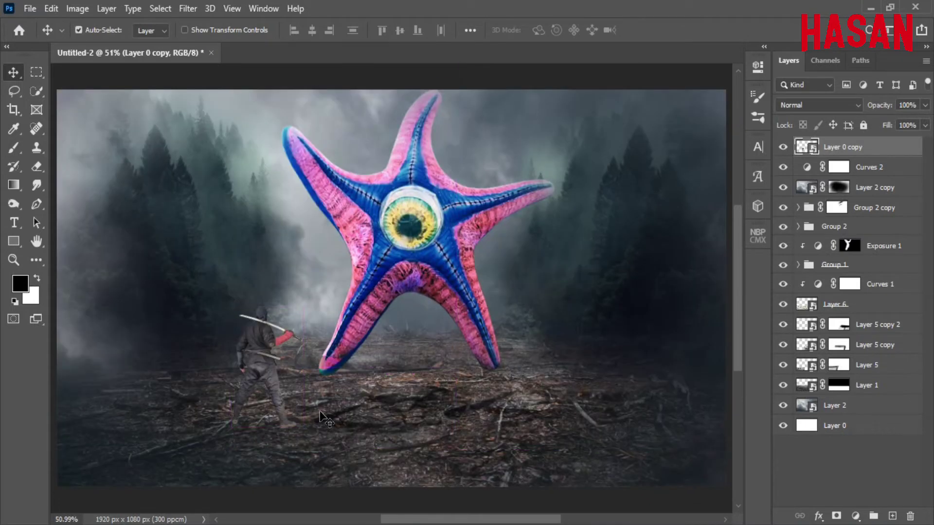
{"action": "left_click_drag", "start_coordinate": [255, 362], "coordinate": [275, 362]}
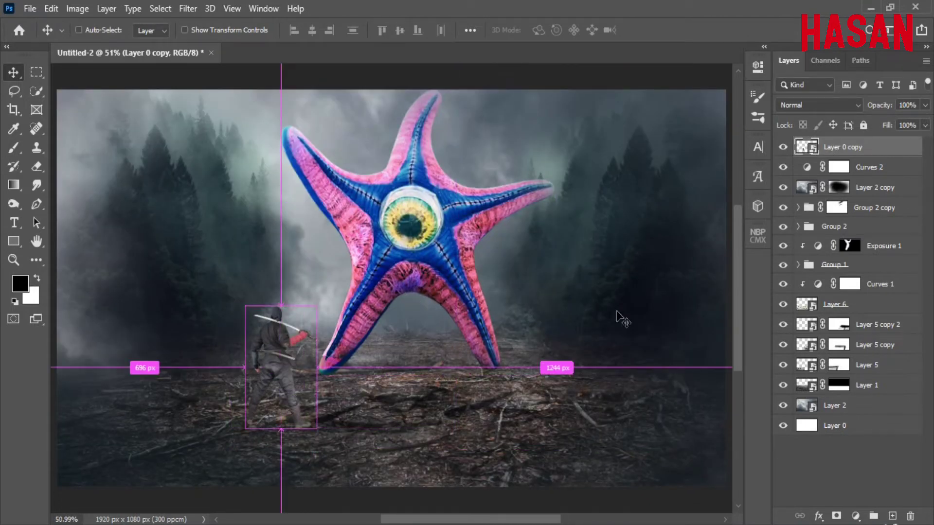
{"action": "left_click", "coordinate": [512, 479]}
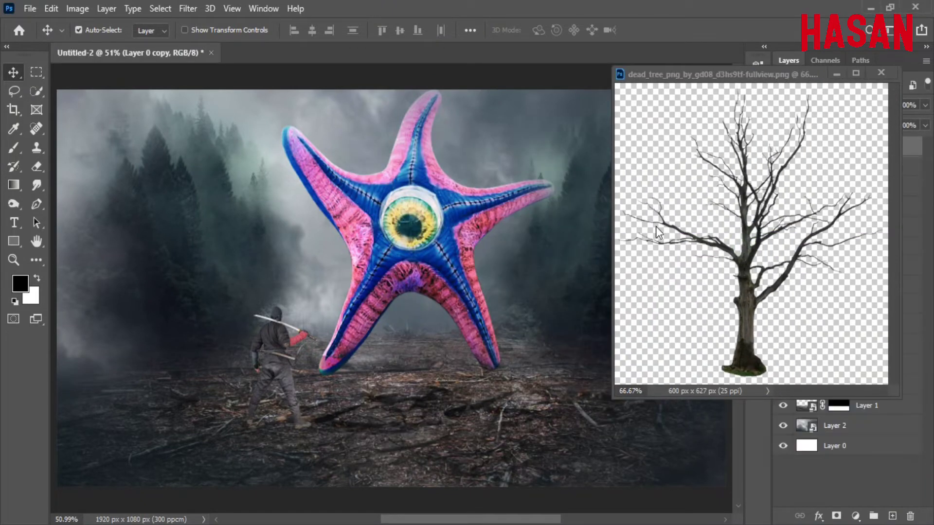
Place the dead tree at the far left edge, scaled to stand on the ground
{"action": "mouse_move", "coordinate": [744, 243]}
{"action": "left_mouse_down"}
{"action": "mouse_move", "coordinate": [387, 294]}
{"action": "mouse_move", "coordinate": [141, 299]}
{"action": "left_mouse_up"}
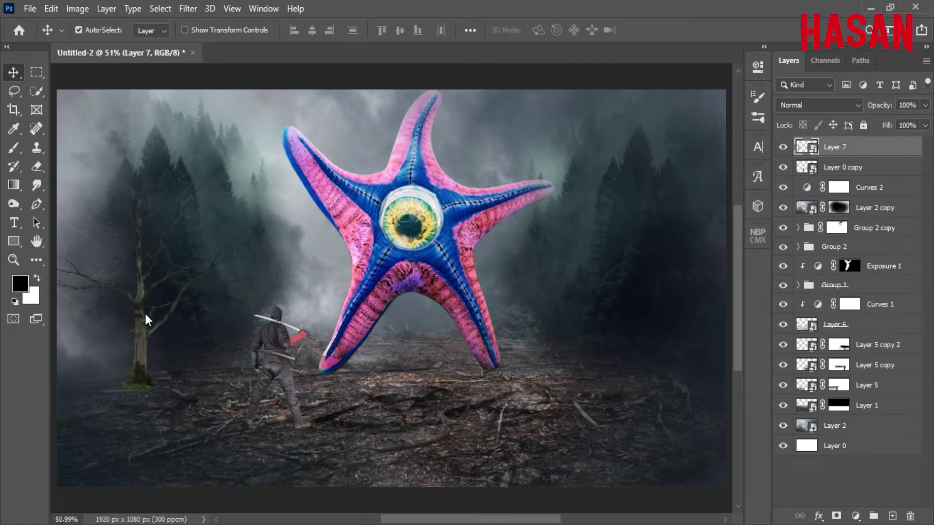
{"action": "left_click_drag", "start_coordinate": [144, 300], "coordinate": [91, 305]}
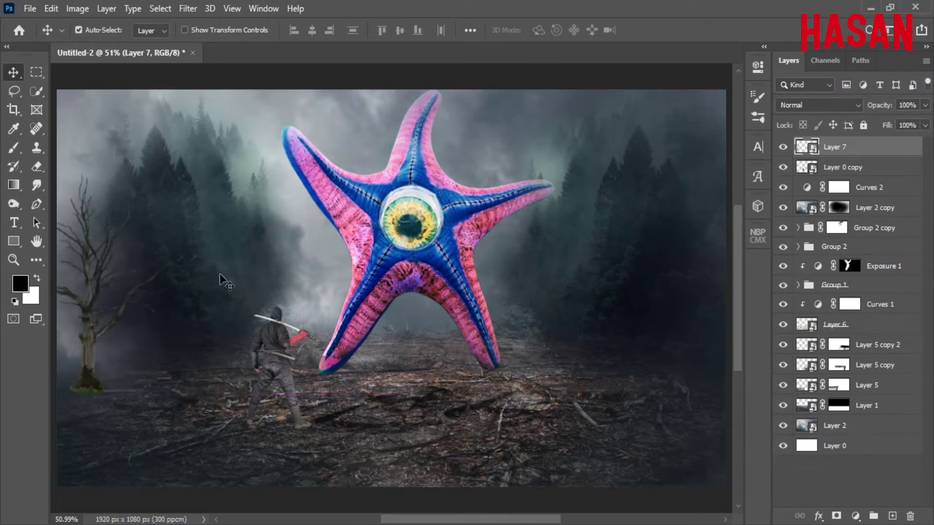
{"action": "key", "text": "ctrl+t"}
{"action": "mouse_move", "coordinate": [194, 278]}
{"action": "left_mouse_down"}
{"action": "mouse_move", "coordinate": [157, 287]}
{"action": "mouse_move", "coordinate": [152, 298]}
{"action": "mouse_move", "coordinate": [192, 289]}
{"action": "left_mouse_up"}
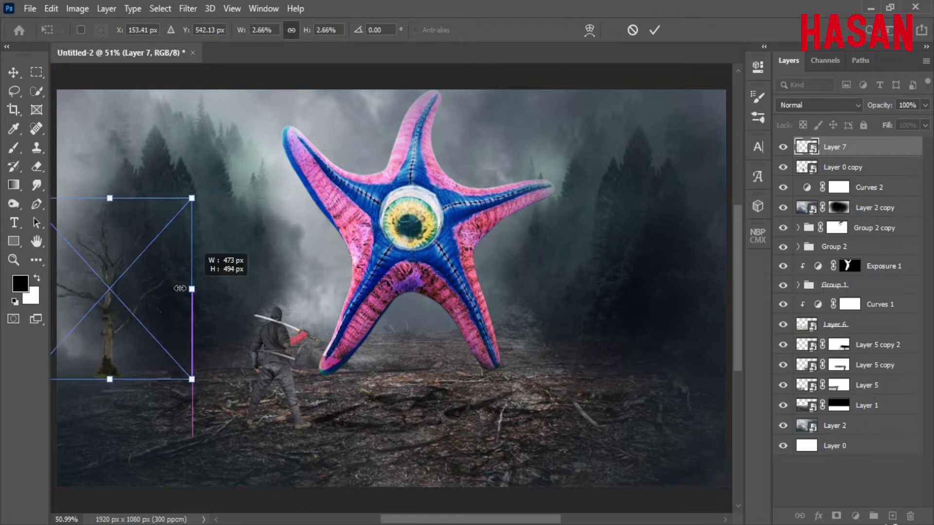
{"action": "left_click_drag", "start_coordinate": [111, 380], "coordinate": [112, 386]}
{"action": "left_click_drag", "start_coordinate": [191, 290], "coordinate": [169, 290]}
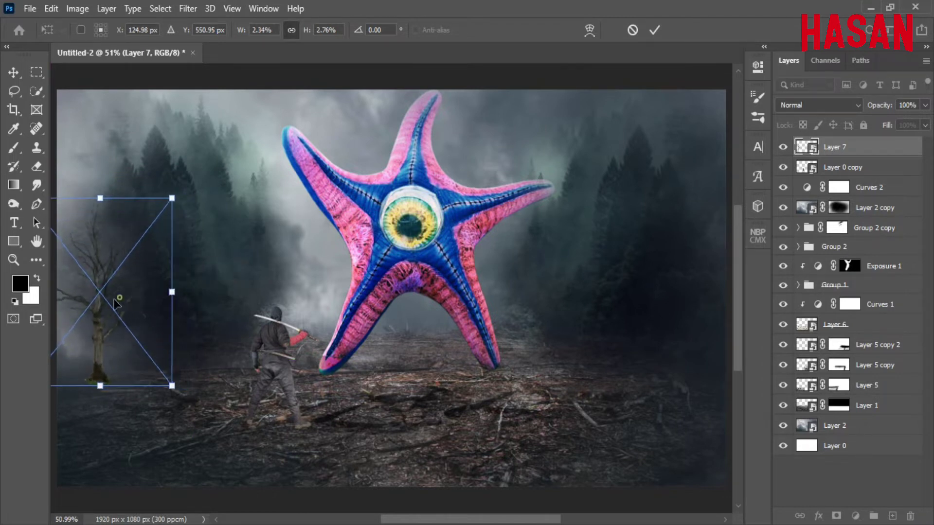
{"action": "left_click_drag", "start_coordinate": [118, 305], "coordinate": [111, 303]}
{"action": "left_click", "coordinate": [654, 30]}
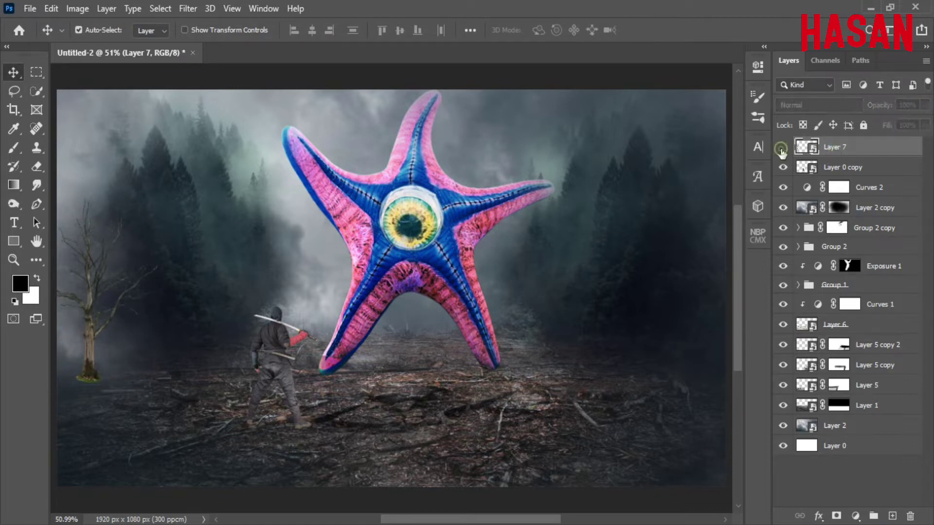
Darken the bare tree's midtones on Layer 7 with a Levels adjustment
{"action": "left_click", "coordinate": [78, 9]}
{"action": "mouse_move", "coordinate": [98, 45]}
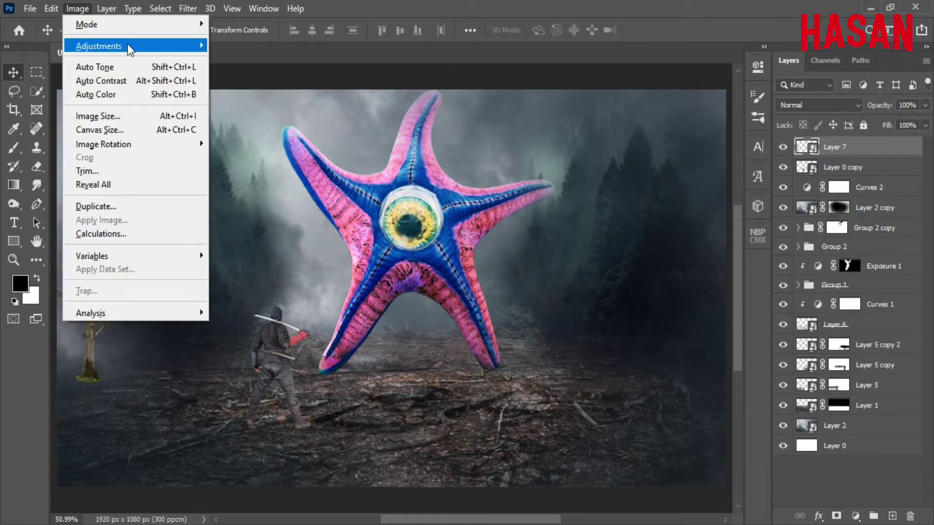
{"action": "left_click", "coordinate": [311, 59]}
{"action": "left_click_drag", "start_coordinate": [477, 70], "coordinate": [614, 74]}
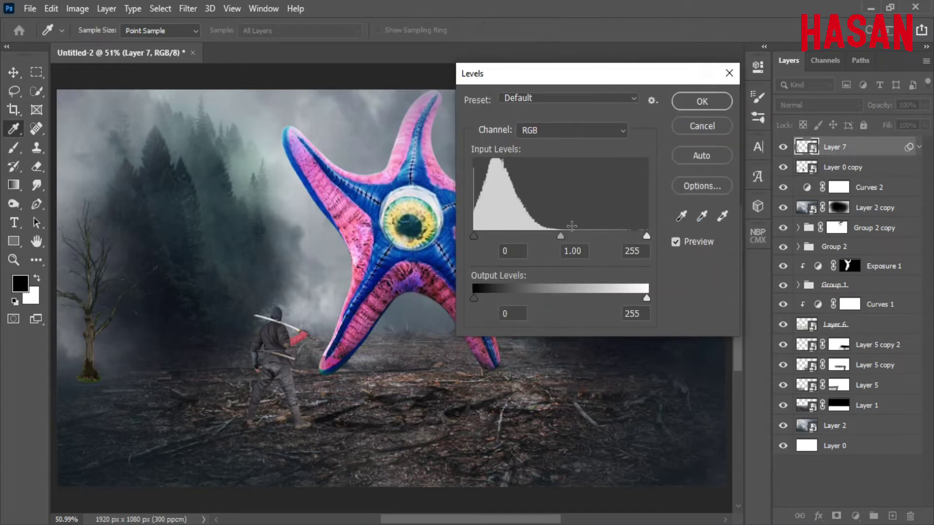
{"action": "left_click_drag", "start_coordinate": [560, 236], "coordinate": [606, 240]}
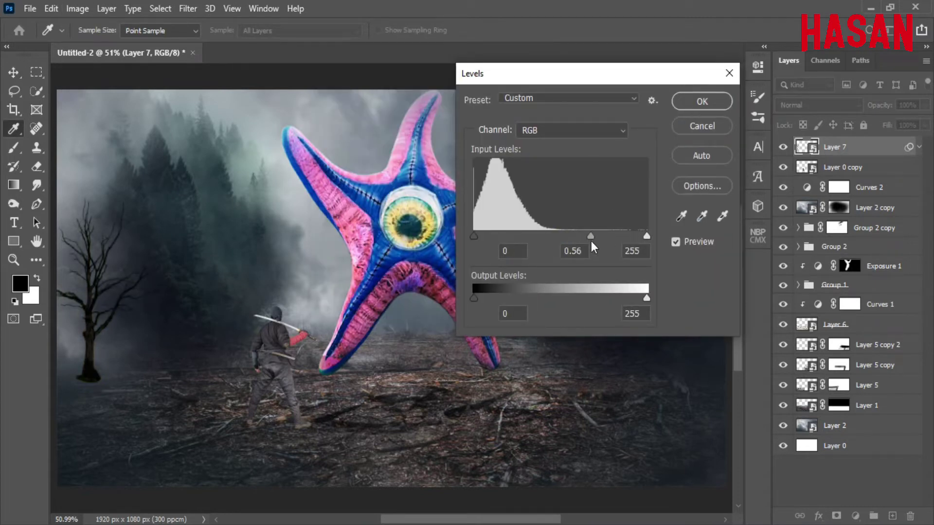
{"action": "left_click", "coordinate": [702, 101]}
{"action": "key", "text": "v"}
Mask Layer 7 and paint its base away in Normal mode, then set white at 11% flow
{"action": "left_click", "coordinate": [836, 517]}
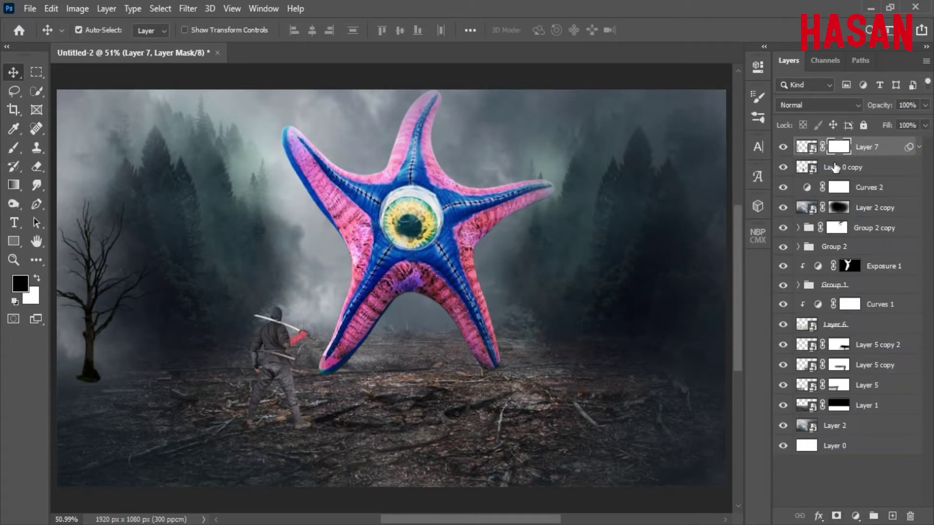
{"action": "key", "text": "b"}
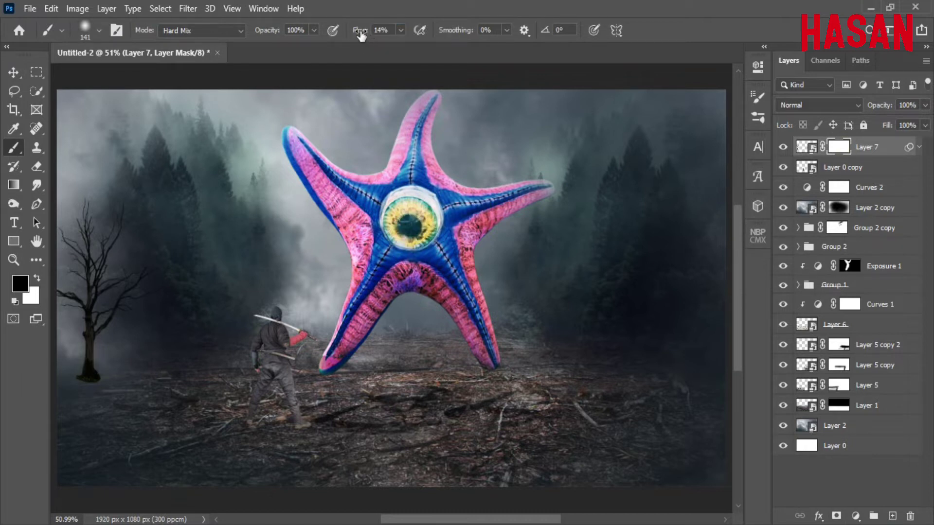
{"action": "left_click", "coordinate": [214, 30]}
{"action": "left_click", "coordinate": [209, 46]}
{"action": "left_click_drag", "start_coordinate": [90, 360], "coordinate": [88, 377]}
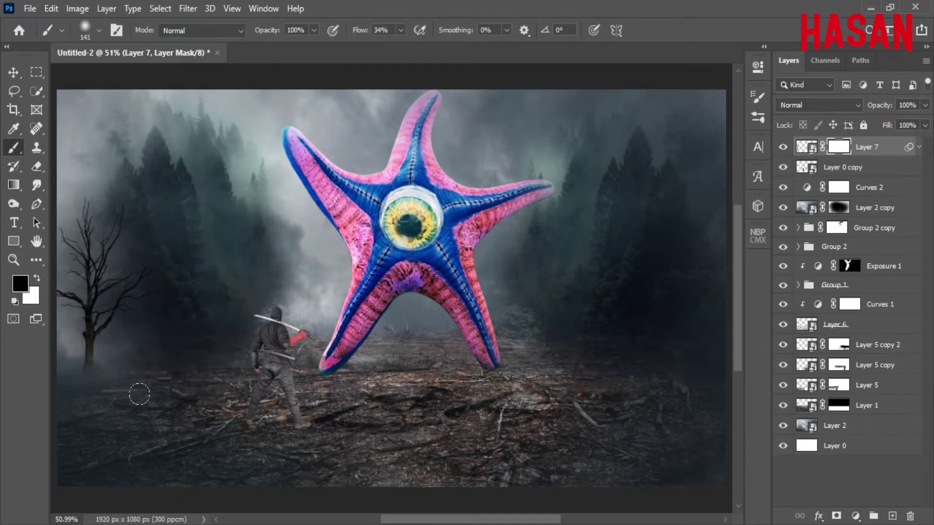
{"action": "key", "text": "x"}
{"action": "left_click_drag", "start_coordinate": [360, 32], "coordinate": [346, 34]}
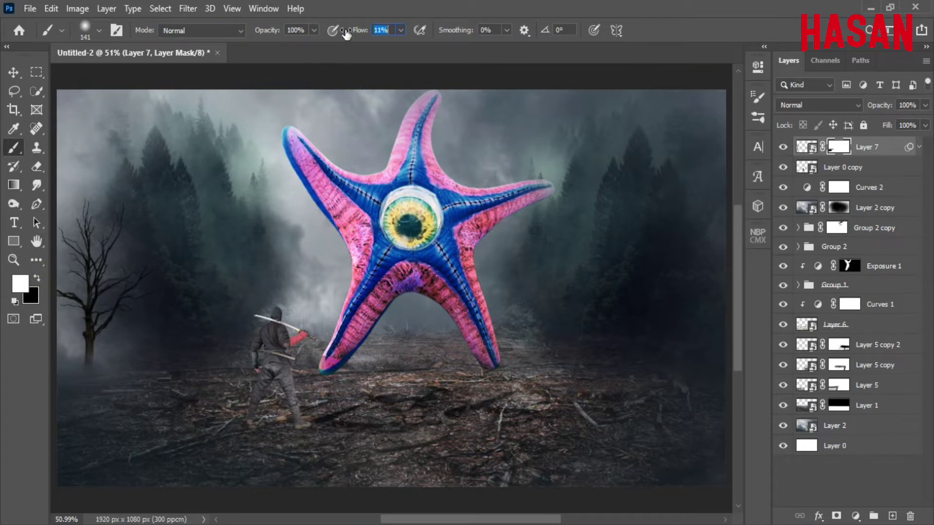
{"action": "left_click", "coordinate": [13, 72]}
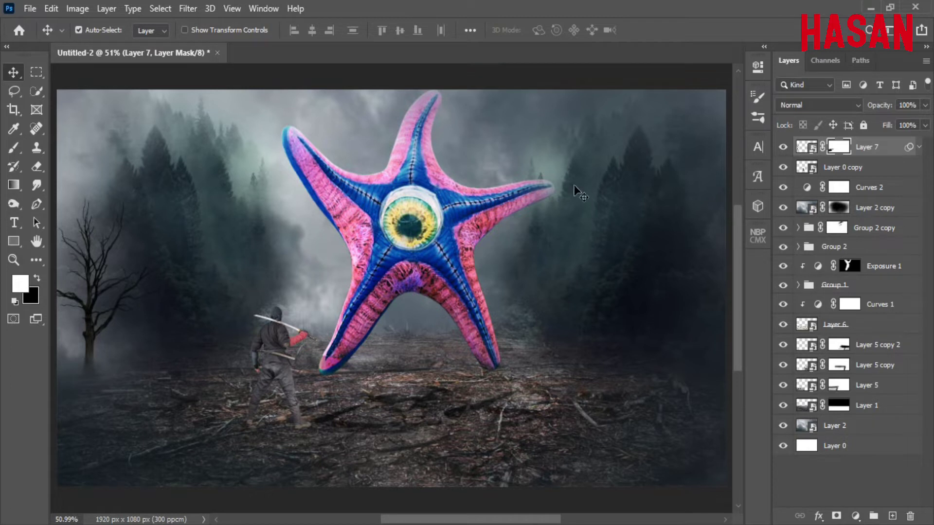
Duplicate Layer 7 and place the mirrored bare tree at the right edge
{"action": "right_click", "coordinate": [881, 152]}
{"action": "left_click", "coordinate": [737, 40]}
{"action": "left_click", "coordinate": [577, 136]}
{"action": "key", "text": "x"}
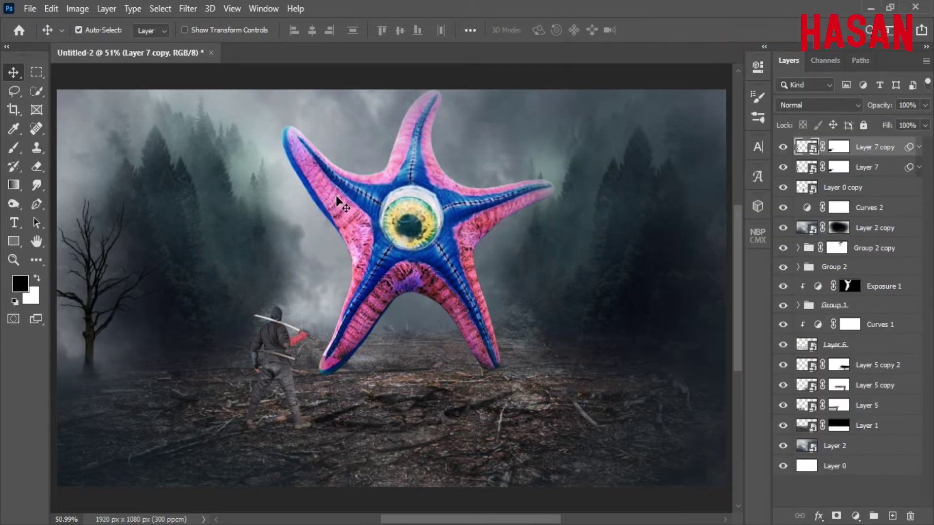
{"action": "left_click_drag", "start_coordinate": [341, 204], "coordinate": [360, 282]}
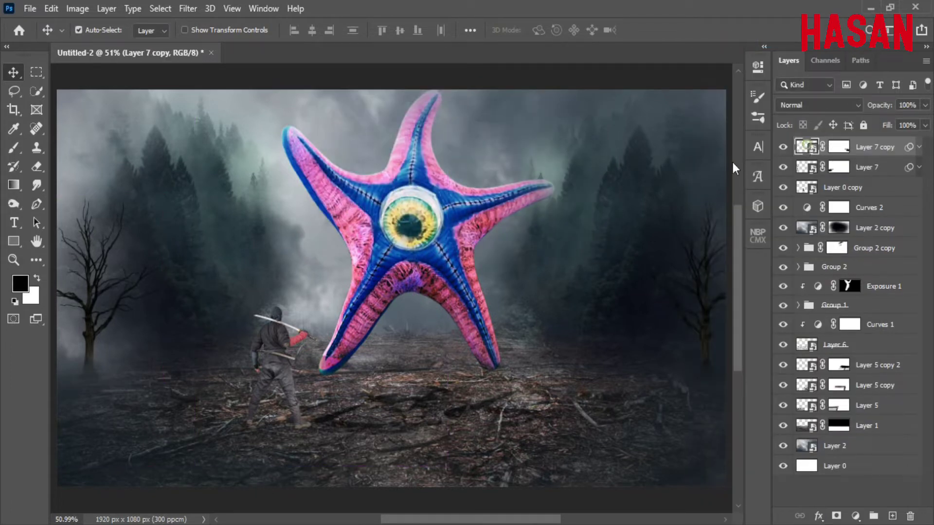
{"action": "left_click_drag", "start_coordinate": [476, 292], "coordinate": [599, 292]}
{"action": "left_click_drag", "start_coordinate": [535, 273], "coordinate": [486, 292]}
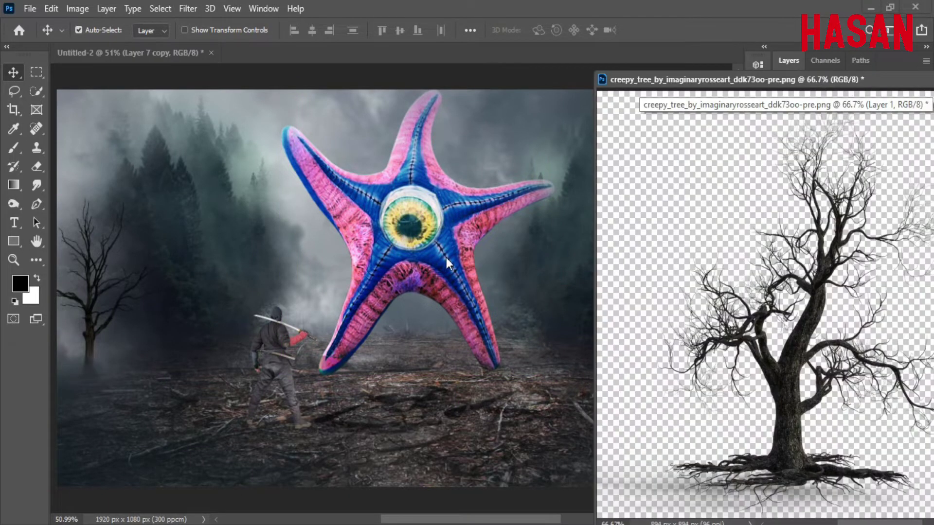
Bring in the creepy tree image, enlarged and placed along the left edge
{"action": "left_click_drag", "start_coordinate": [812, 355], "coordinate": [446, 295]}
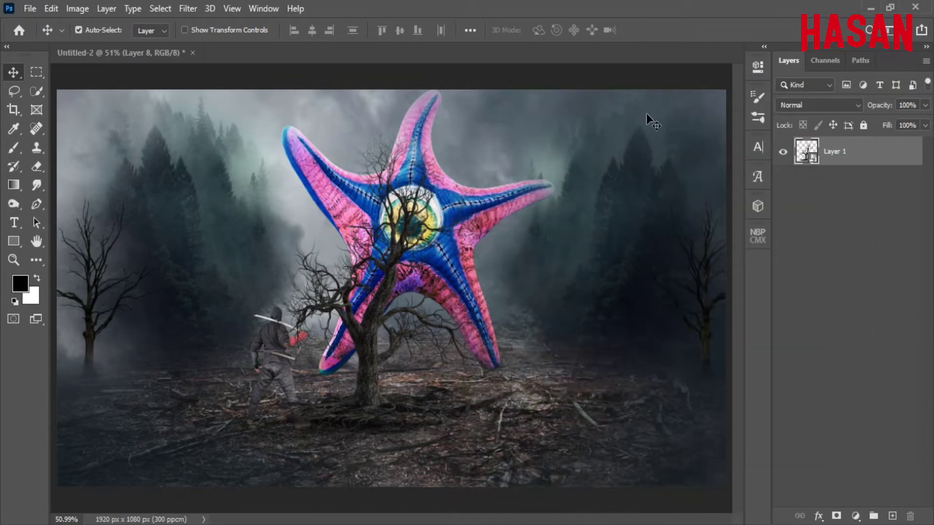
{"action": "key", "text": "ctrl+t"}
{"action": "left_click_drag", "start_coordinate": [440, 235], "coordinate": [102, 287]}
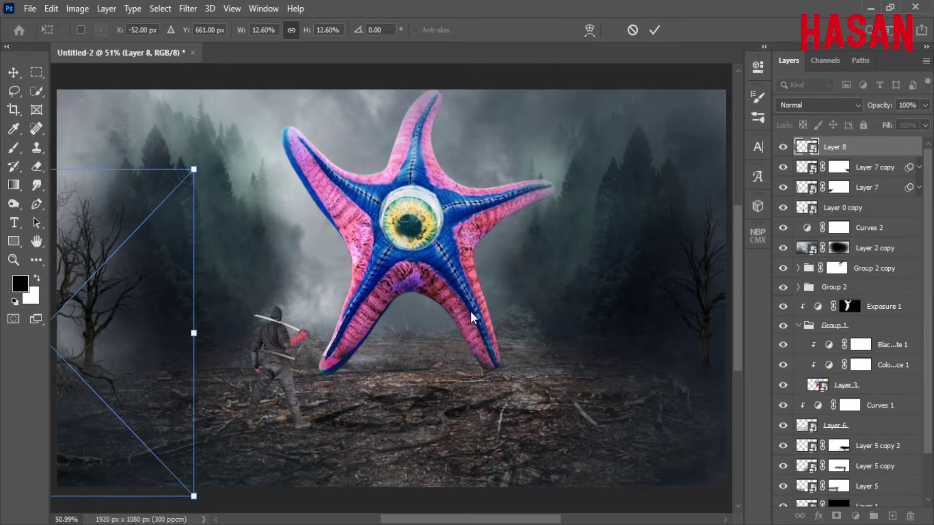
{"action": "left_click_drag", "start_coordinate": [78, 312], "coordinate": [157, 343]}
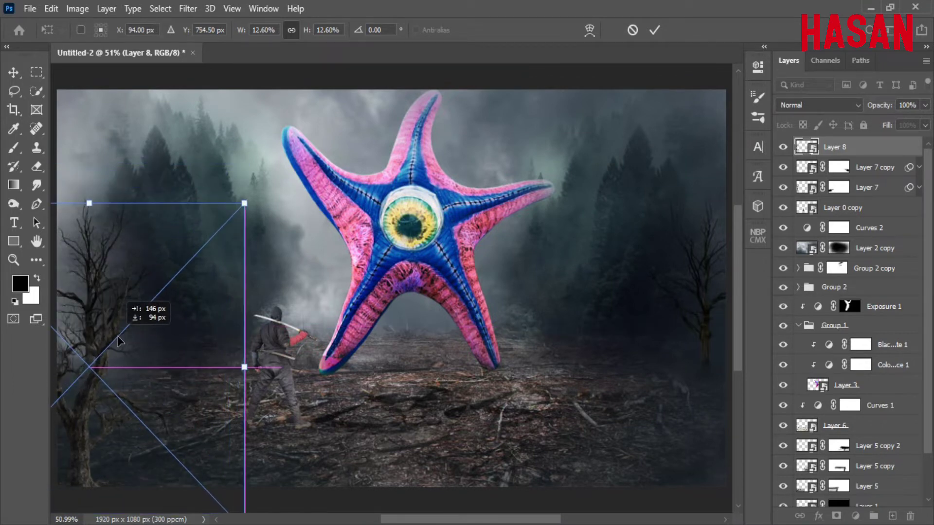
{"action": "left_click_drag", "start_coordinate": [211, 367], "coordinate": [273, 428]}
{"action": "left_click_drag", "start_coordinate": [136, 246], "coordinate": [131, 262]}
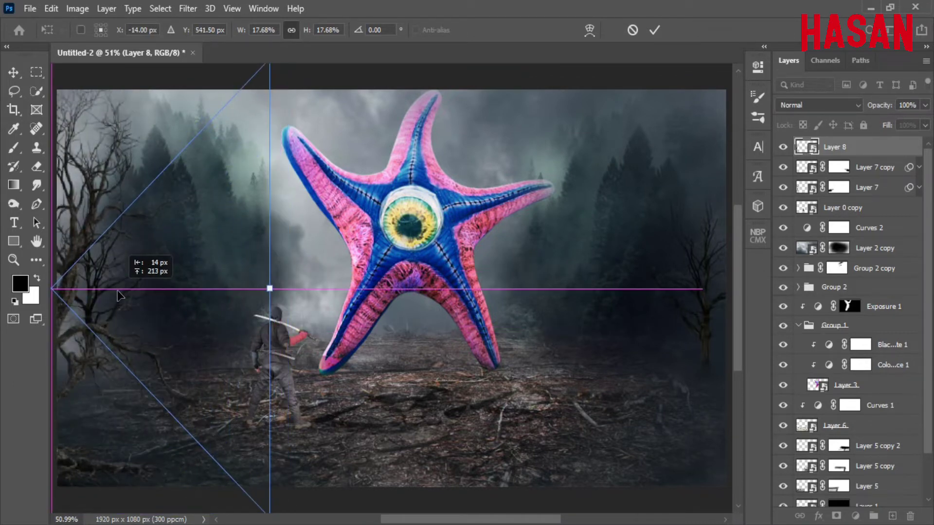
{"action": "left_click", "coordinate": [656, 31]}
Shift the original bare tree on Layer 7 to the right, nearer the ninja
{"action": "left_click", "coordinate": [871, 187]}
{"action": "left_click", "coordinate": [806, 188]}
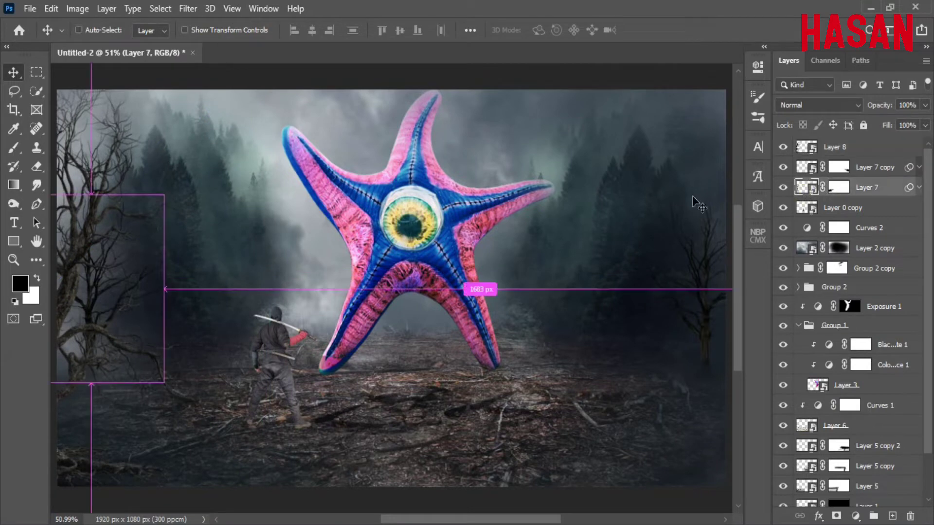
{"action": "key", "text": "ctrl+t"}
{"action": "left_click", "coordinate": [479, 220]}
{"action": "left_click_drag", "start_coordinate": [142, 302], "coordinate": [184, 288]}
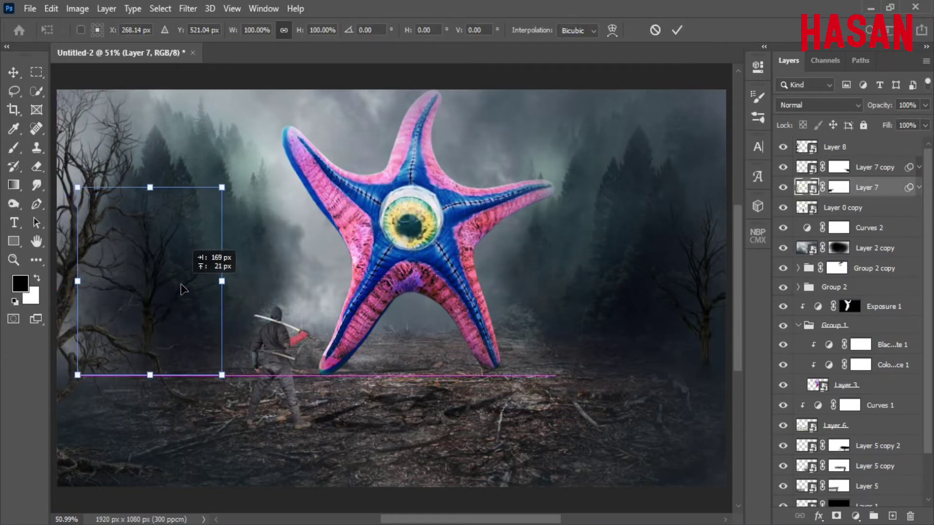
{"action": "left_click", "coordinate": [677, 31]}
{"action": "left_click", "coordinate": [160, 243]}
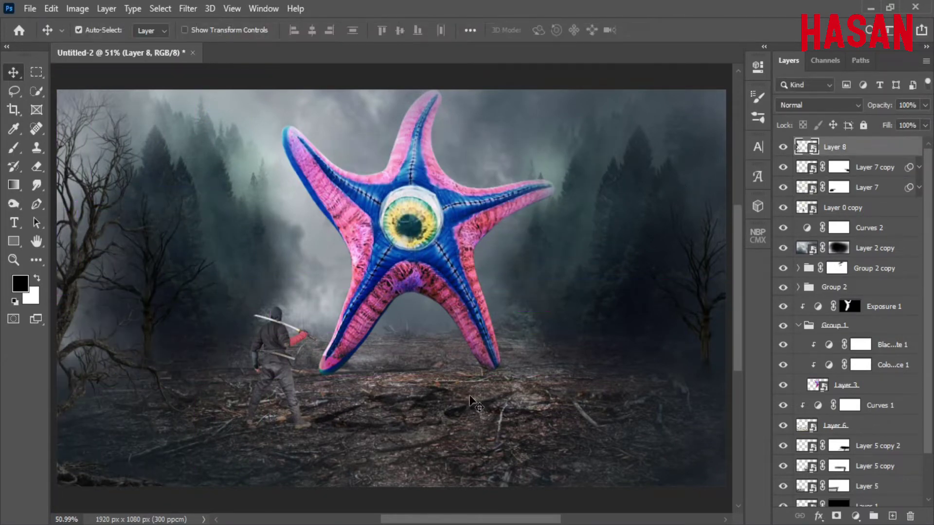
Bring the oil lantern PNG into the scene, scaled down near the starfish's right leg
{"action": "left_click", "coordinate": [587, 479]}
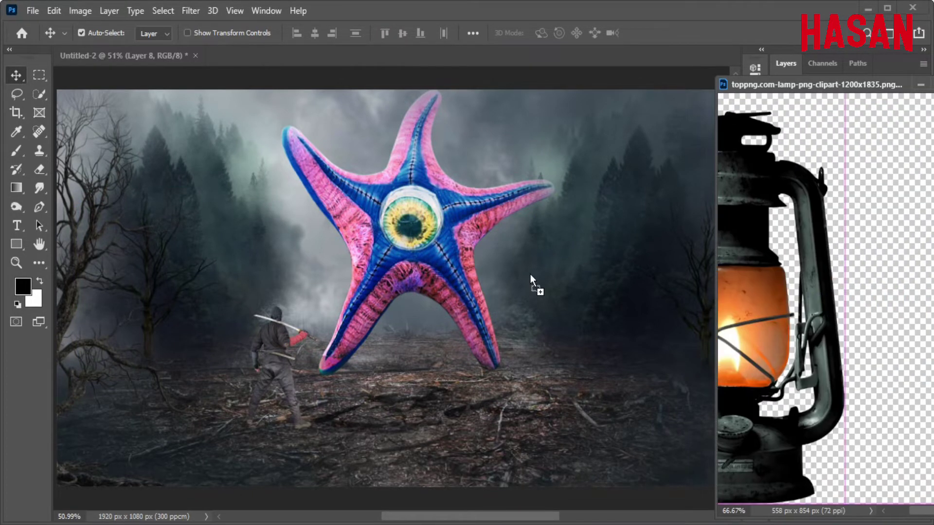
{"action": "left_click_drag", "start_coordinate": [474, 288], "coordinate": [473, 288]}
{"action": "left_click", "coordinate": [921, 85]}
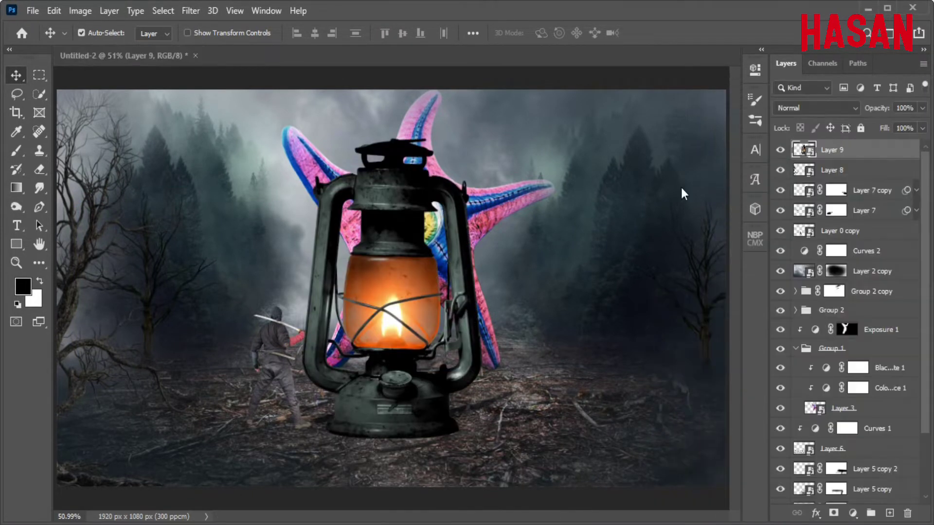
{"action": "left_click_drag", "start_coordinate": [886, 151], "coordinate": [885, 459]}
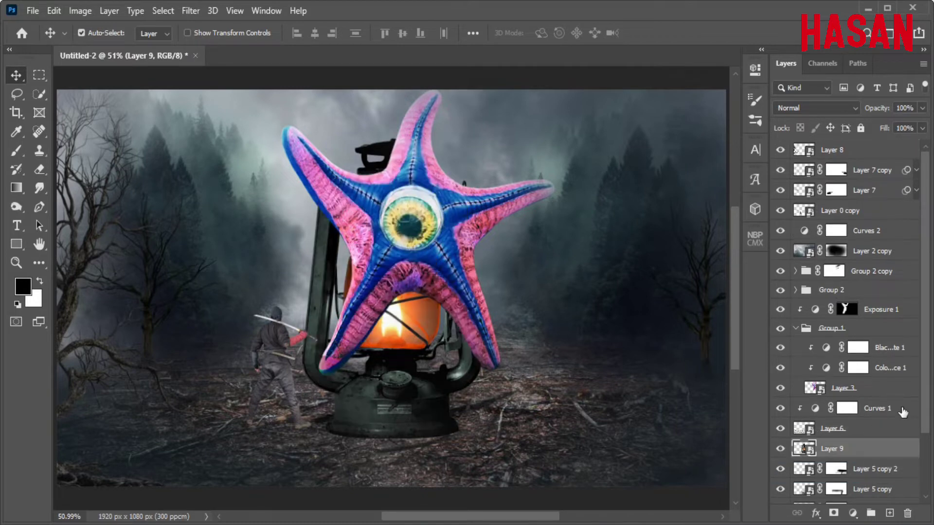
{"action": "key", "text": "ctrl+t"}
{"action": "left_click_drag", "start_coordinate": [397, 292], "coordinate": [493, 389]}
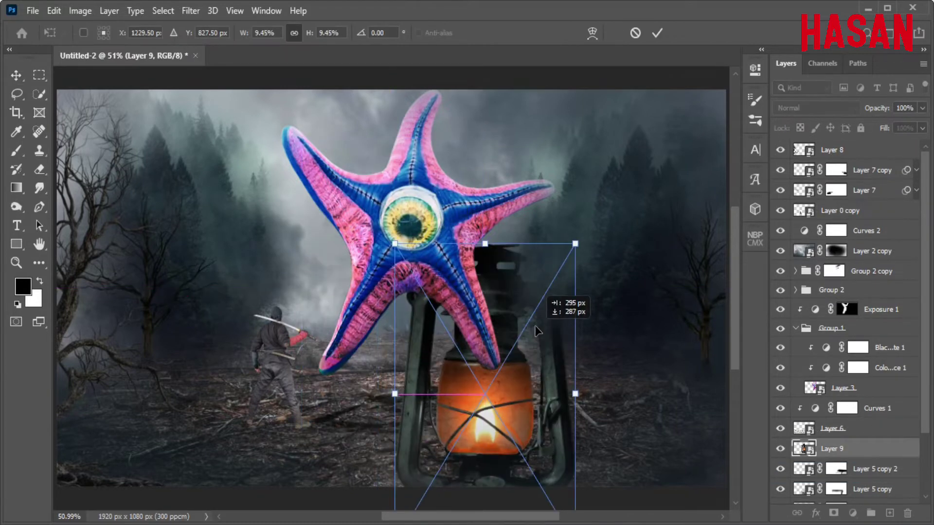
{"action": "mouse_move", "coordinate": [574, 370]}
{"action": "left_mouse_down"}
{"action": "mouse_move", "coordinate": [570, 383]}
{"action": "mouse_move", "coordinate": [528, 383]}
{"action": "left_mouse_up"}
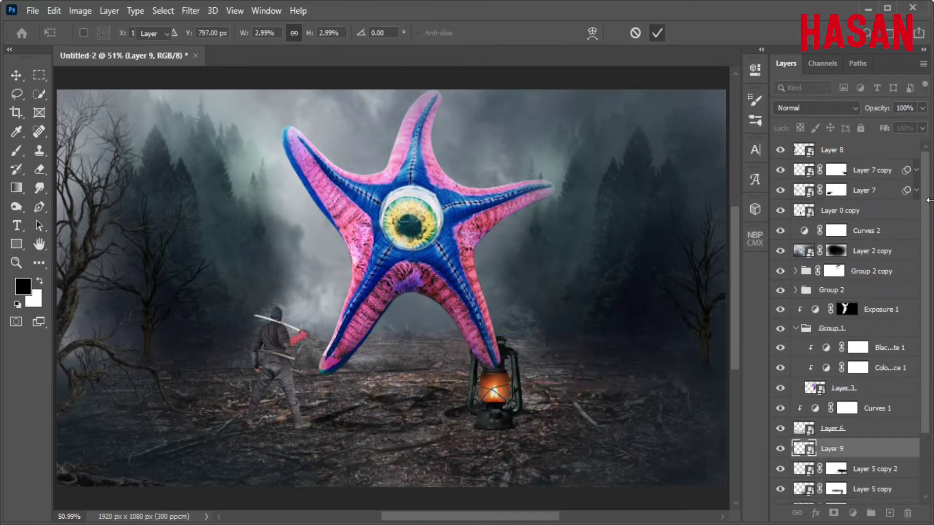
{"action": "key", "text": "Return"}
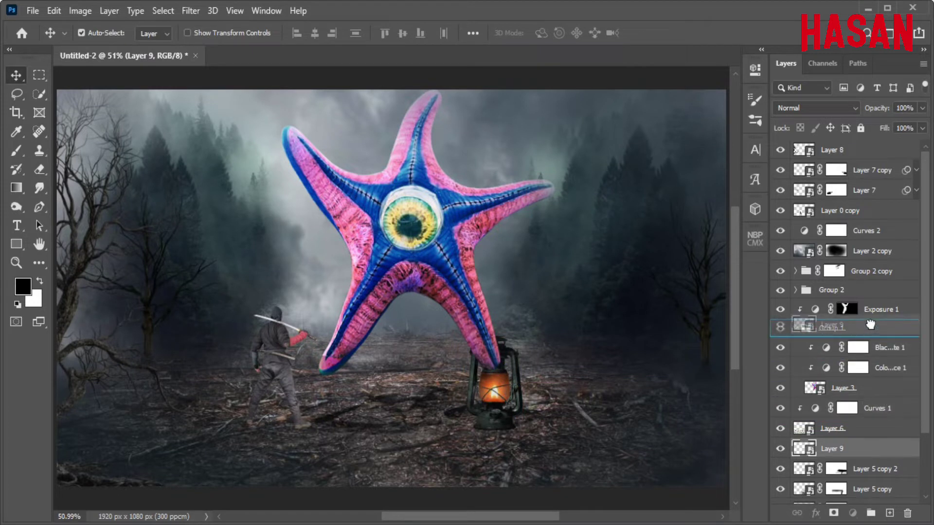
Restack Layer 9 above Layer 2 copy and shrink the lantern to a tiny ground lamp
{"action": "left_click_drag", "start_coordinate": [869, 321], "coordinate": [786, 345]}
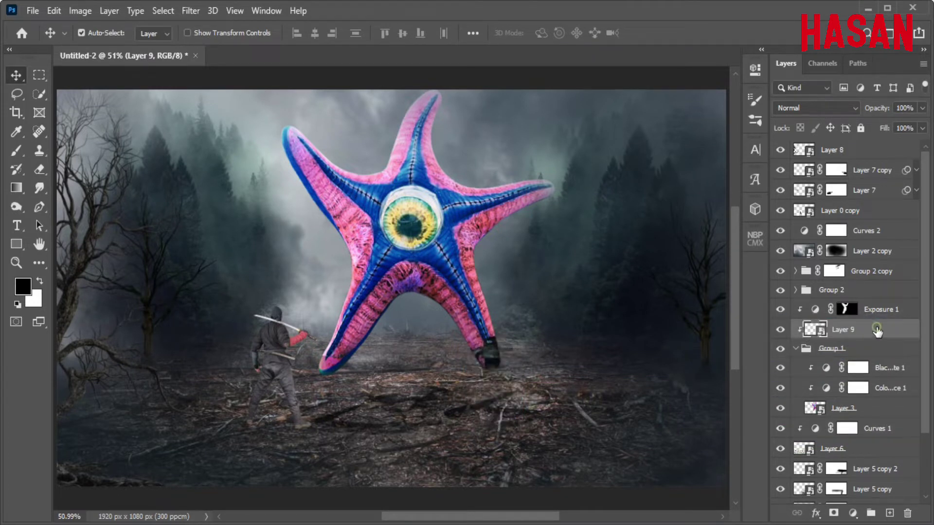
{"action": "left_click_drag", "start_coordinate": [877, 330], "coordinate": [830, 262]}
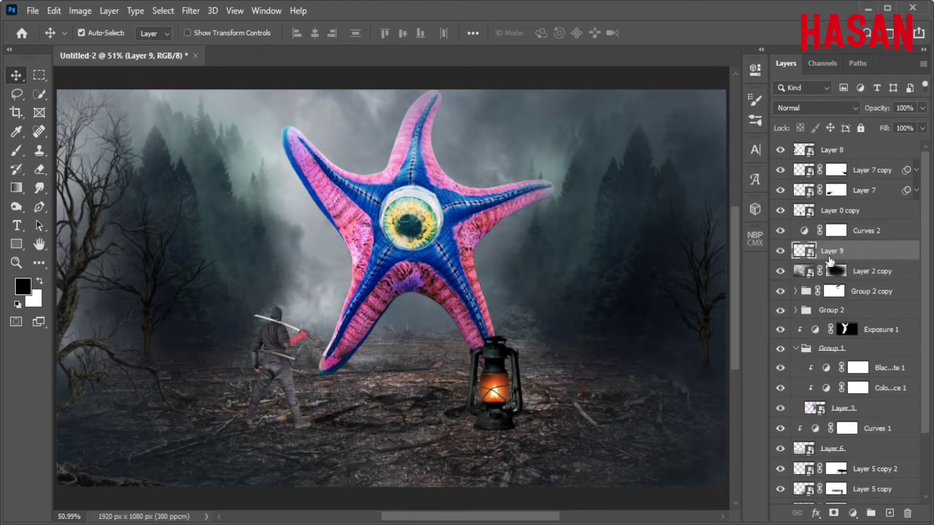
{"action": "key", "text": "ctrl+t"}
{"action": "mouse_move", "coordinate": [544, 384]}
{"action": "left_mouse_down"}
{"action": "mouse_move", "coordinate": [536, 404]}
{"action": "mouse_move", "coordinate": [494, 397]}
{"action": "left_mouse_up"}
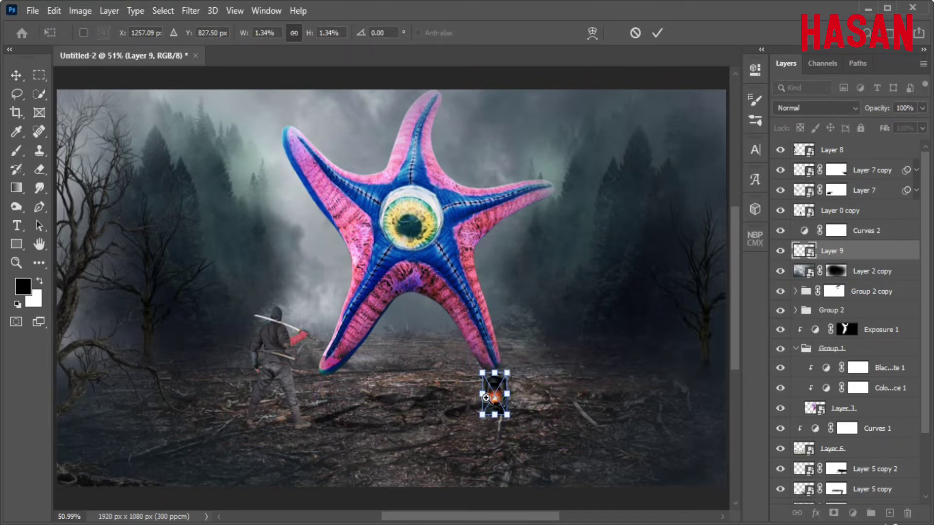
Apply the lantern's small size and nudge it slightly left and down
{"action": "scroll", "coordinate": [494, 394], "scroll_direction": "up", "scroll_amount": 5}
{"action": "scroll", "coordinate": [486, 292], "scroll_direction": "down", "scroll_amount": 3}
{"action": "key", "text": "Return"}
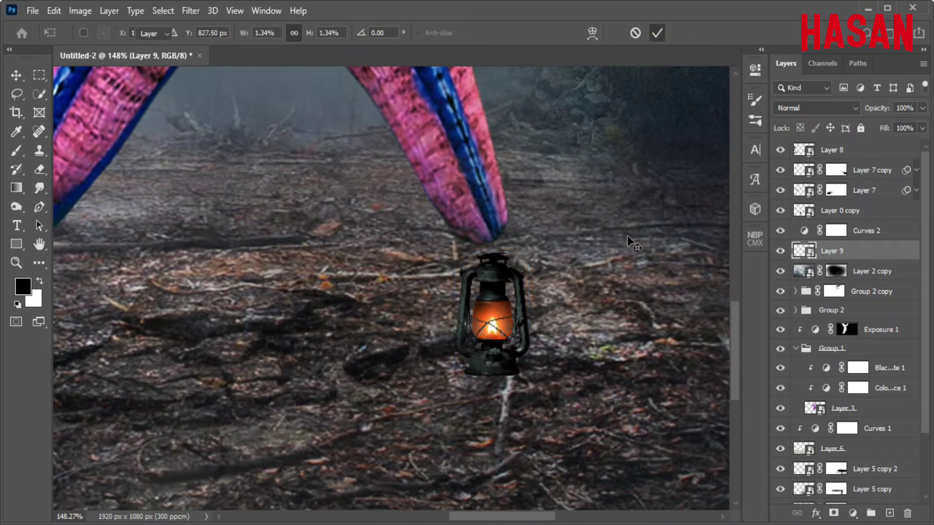
{"action": "scroll", "coordinate": [614, 273], "scroll_direction": "down", "scroll_amount": 4}
{"action": "scroll", "coordinate": [547, 417], "scroll_direction": "up", "scroll_amount": 6}
{"action": "scroll", "coordinate": [563, 396], "scroll_direction": "up", "scroll_amount": 6}
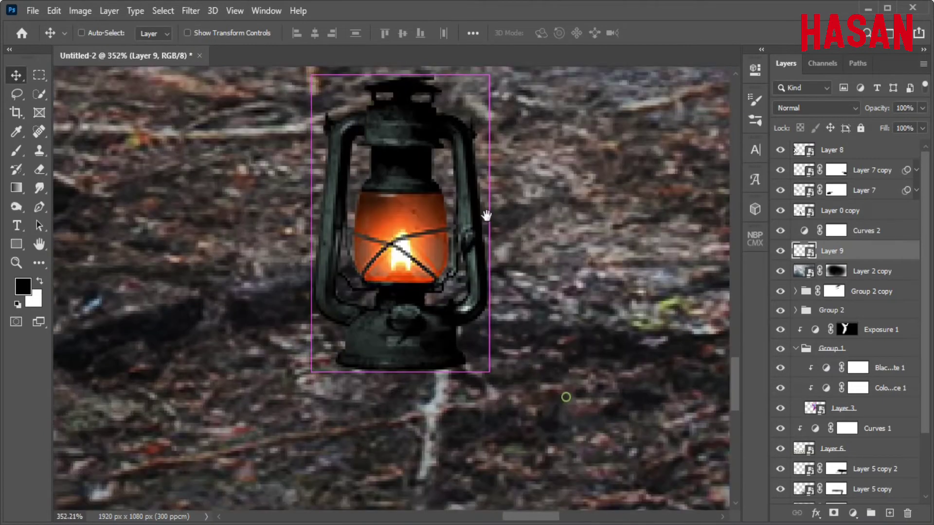
{"action": "scroll", "coordinate": [488, 209], "scroll_direction": "up", "scroll_amount": 2}
{"action": "scroll", "coordinate": [488, 210], "scroll_direction": "up", "scroll_amount": 2}
{"action": "left_click_drag", "start_coordinate": [381, 222], "coordinate": [346, 241]}
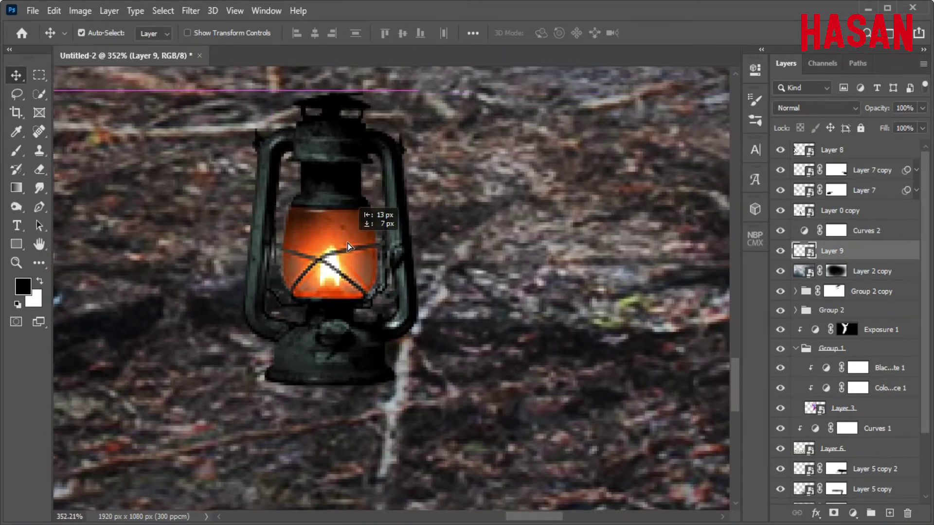
Reshape the lantern's corners so it sits on the ground with a slight tilt
{"action": "key", "text": "ctrl+t"}
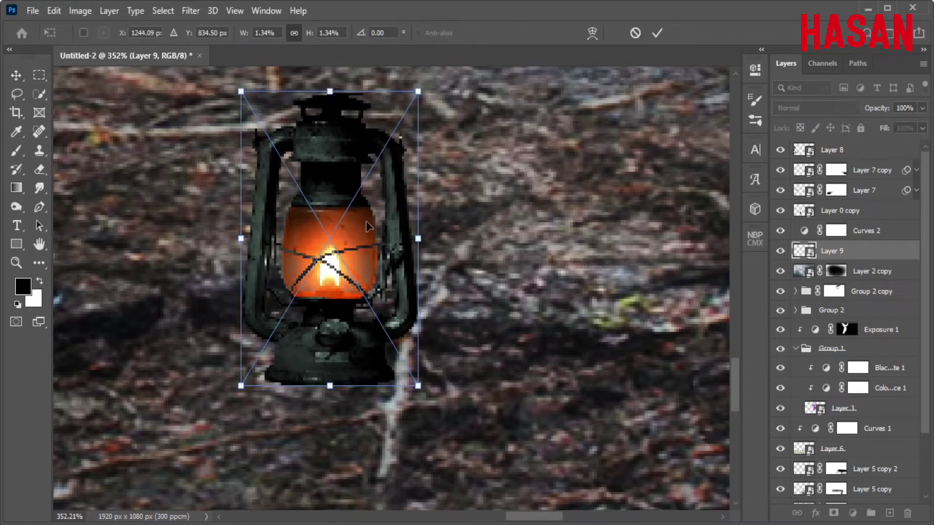
{"action": "left_click_drag", "start_coordinate": [242, 386], "coordinate": [241, 396]}
{"action": "left_click_drag", "start_coordinate": [418, 386], "coordinate": [415, 395]}
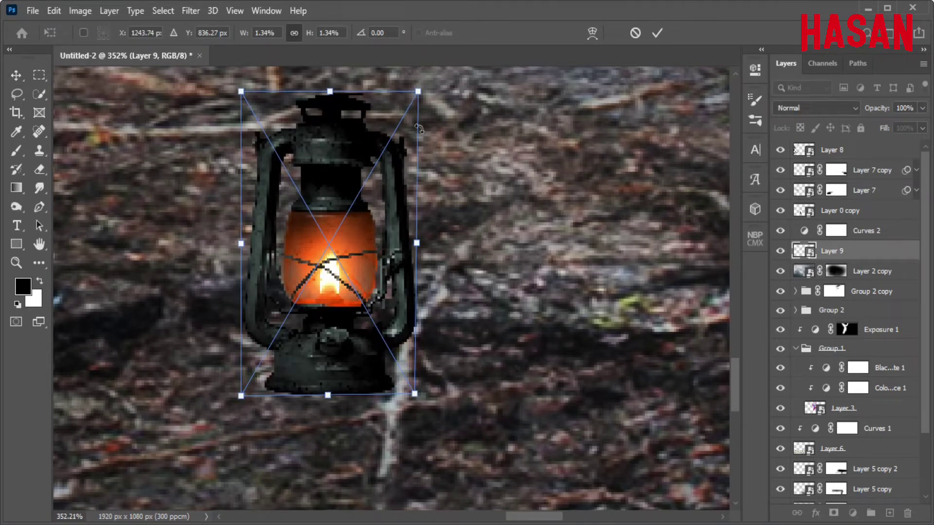
{"action": "left_click_drag", "start_coordinate": [418, 92], "coordinate": [412, 91]}
{"action": "left_click_drag", "start_coordinate": [242, 92], "coordinate": [246, 93]}
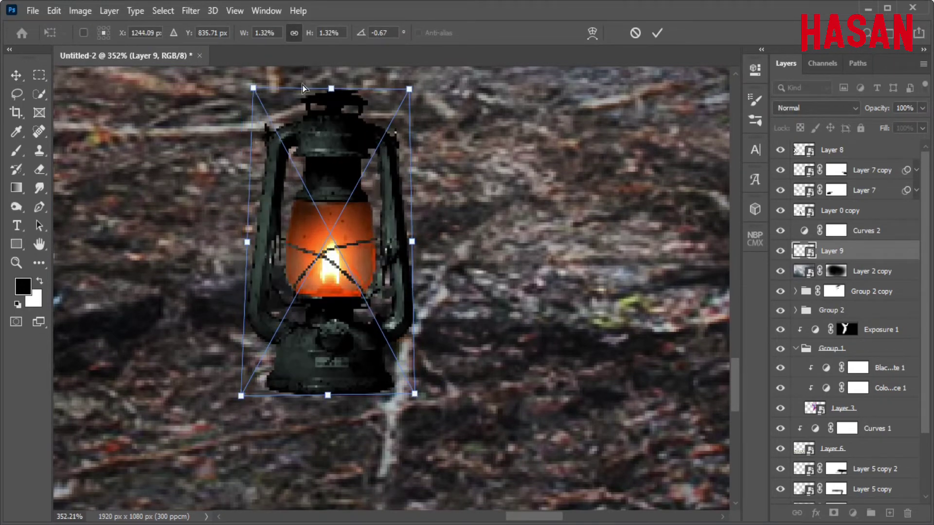
{"action": "scroll", "coordinate": [408, 221], "scroll_direction": "down", "scroll_amount": 5}
{"action": "left_click", "coordinate": [657, 33]}
{"action": "scroll", "coordinate": [441, 263], "scroll_direction": "up", "scroll_amount": 2}
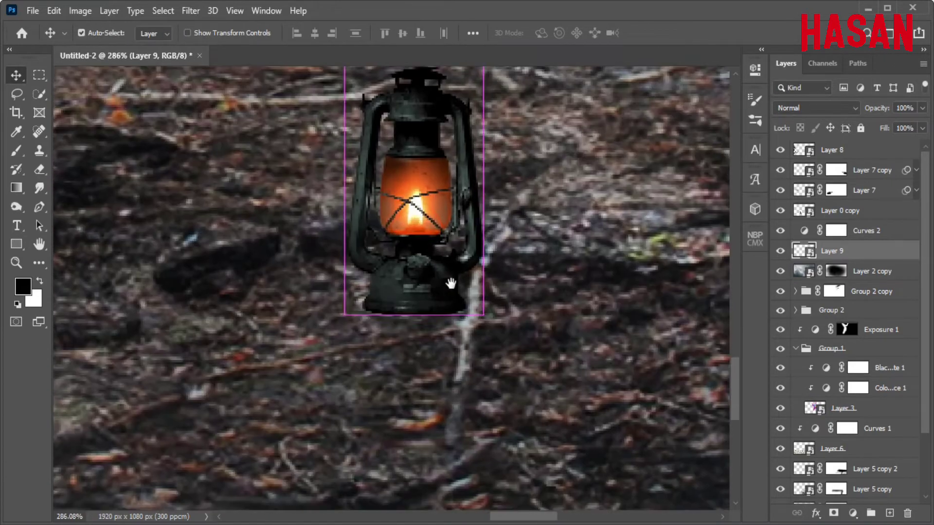
{"action": "scroll", "coordinate": [442, 262], "scroll_direction": "up", "scroll_amount": 2}
Mask the lantern layer, painting black then white to fade its base into the ground
{"action": "left_click", "coordinate": [834, 513]}
{"action": "left_click", "coordinate": [16, 150]}
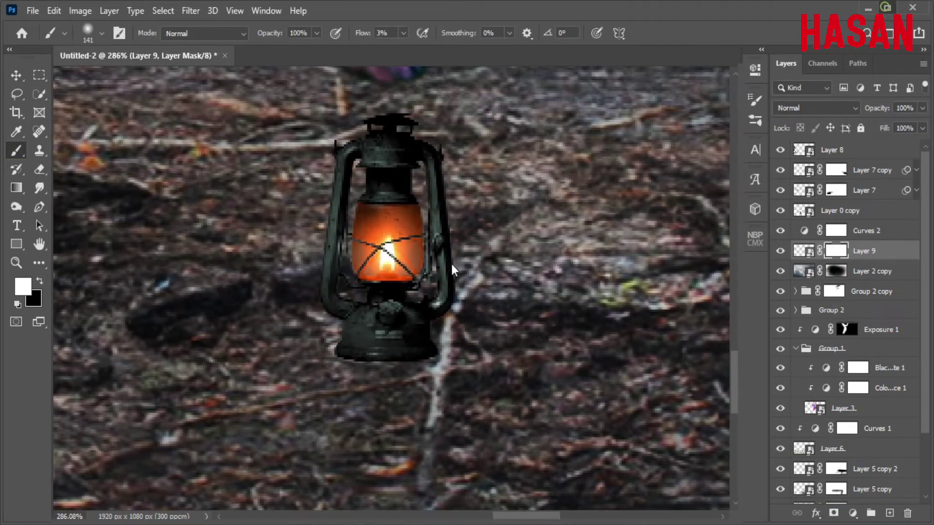
{"action": "key", "text": "x"}
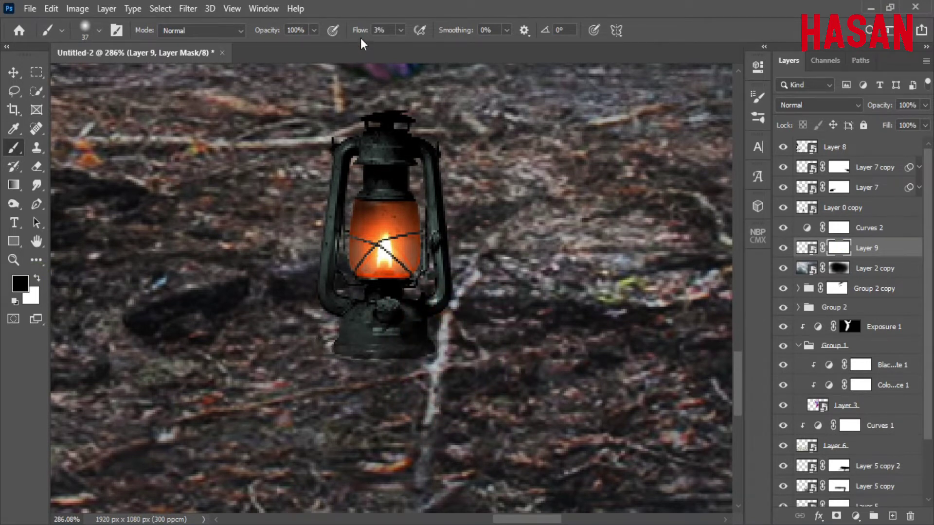
{"action": "left_click_drag", "start_coordinate": [429, 351], "coordinate": [378, 369]}
{"action": "key", "text": "x"}
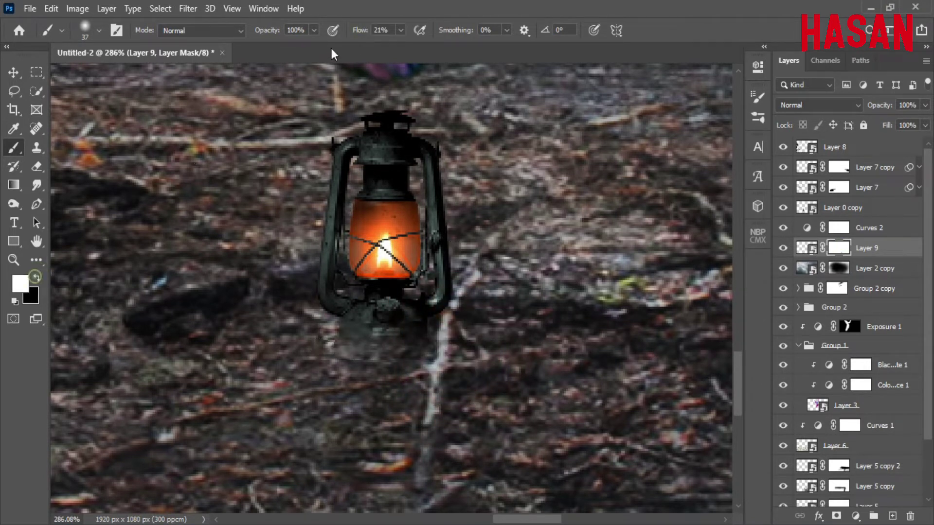
{"action": "left_click_drag", "start_coordinate": [427, 284], "coordinate": [334, 298]}
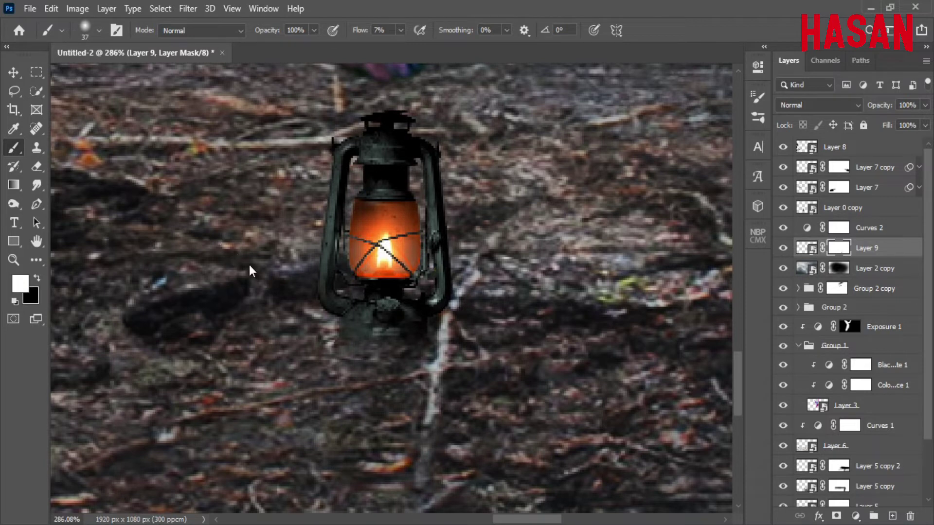
Switch to the Move tool and zoom out to view the whole composition
{"action": "key", "text": "v"}
{"action": "key", "text": "ctrl+0"}
{"action": "key", "text": "ctrl+minus"}
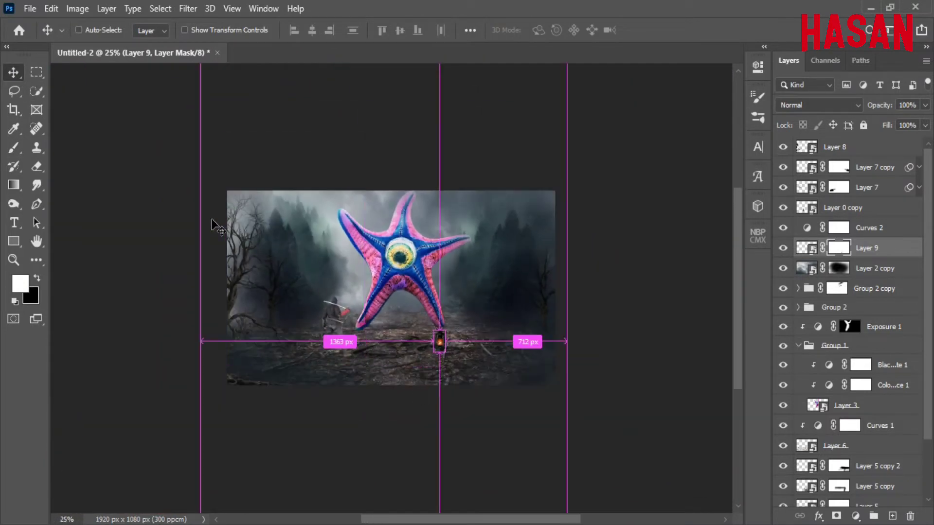
{"action": "key", "text": "ctrl+0"}
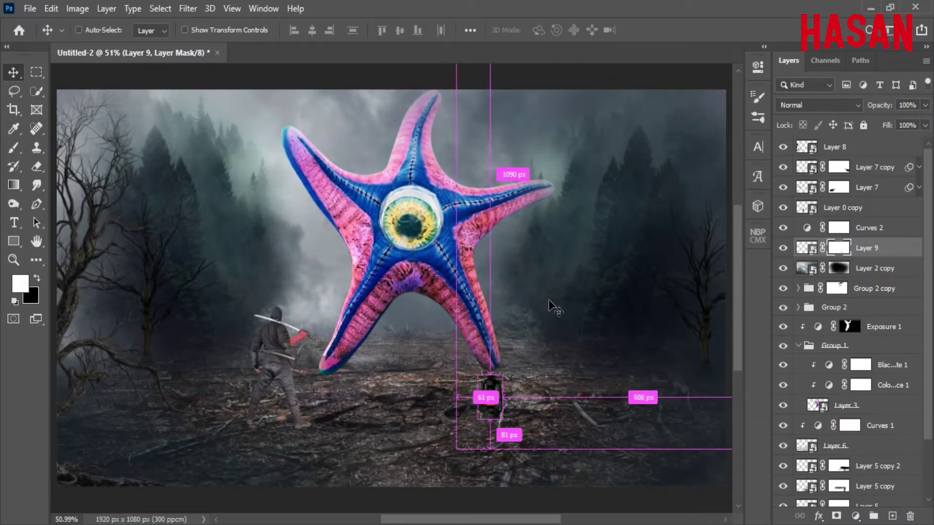
{"action": "key", "text": "ctrl"}
Bring the lens-flare glow in as a new layer set to Screen blend mode
{"action": "key", "text": "x"}
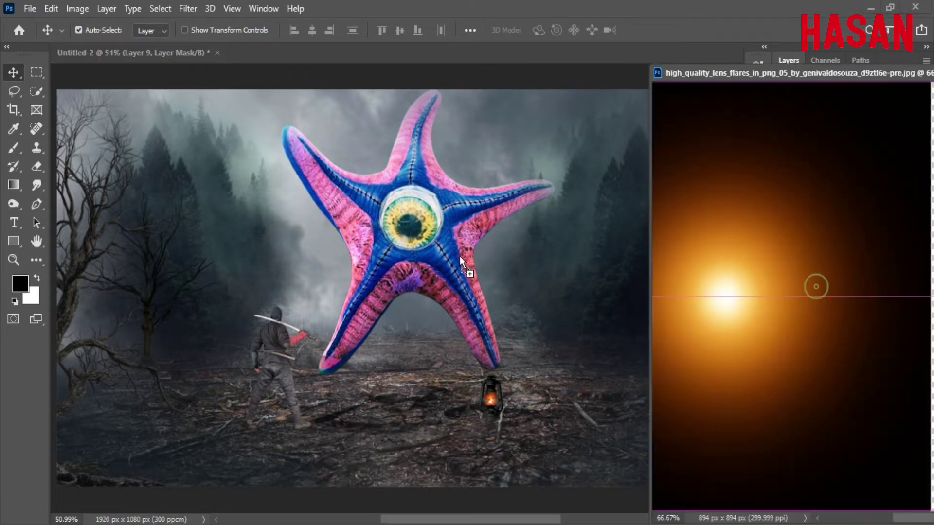
{"action": "left_click_drag", "start_coordinate": [911, 75], "coordinate": [711, 74]}
{"action": "key", "text": "ctrl+w"}
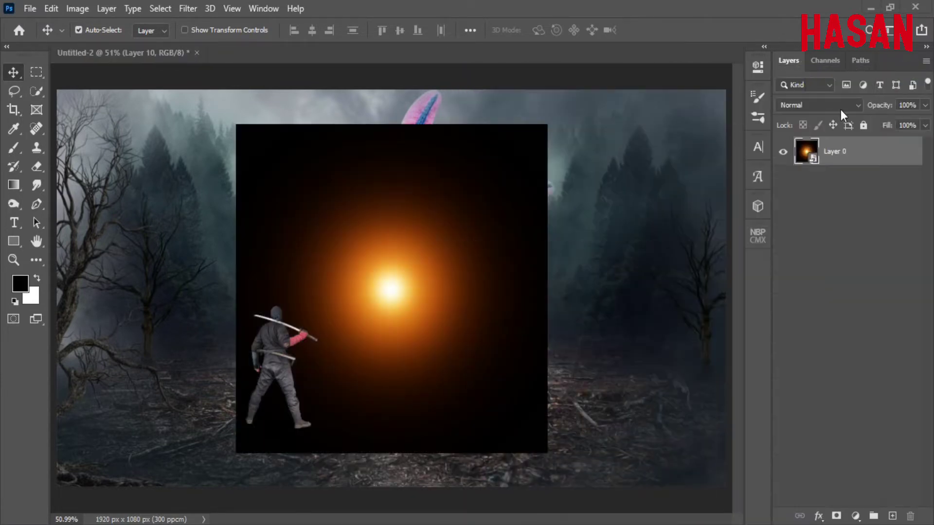
{"action": "left_click", "coordinate": [841, 106]}
{"action": "left_click", "coordinate": [787, 225]}
Shrink the glow to about a tenth and centre it on the lantern's flame
{"action": "key", "text": "ctrl+t"}
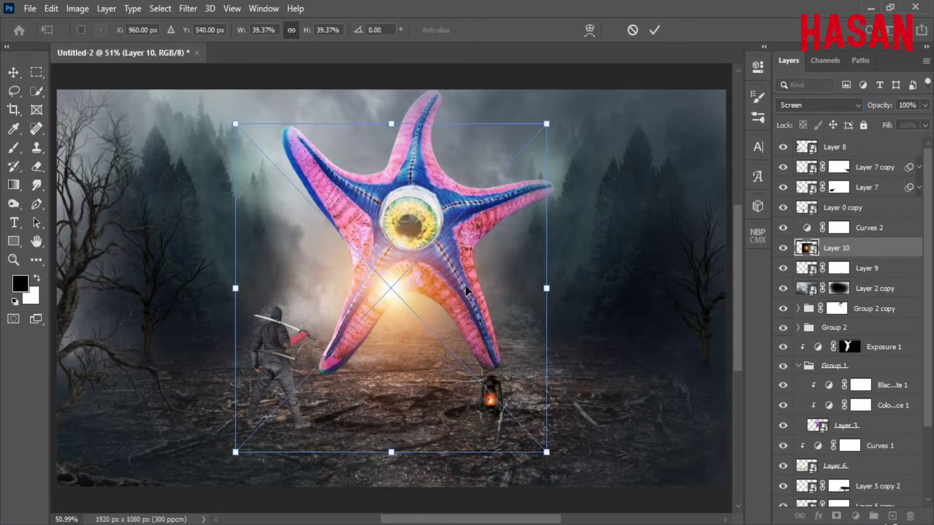
{"action": "left_click_drag", "start_coordinate": [396, 276], "coordinate": [515, 403]}
{"action": "mouse_move", "coordinate": [664, 413]}
{"action": "left_mouse_down"}
{"action": "mouse_move", "coordinate": [554, 413]}
{"action": "mouse_move", "coordinate": [538, 390]}
{"action": "left_mouse_up"}
{"action": "scroll", "coordinate": [500, 426], "scroll_direction": "up", "scroll_amount": 5}
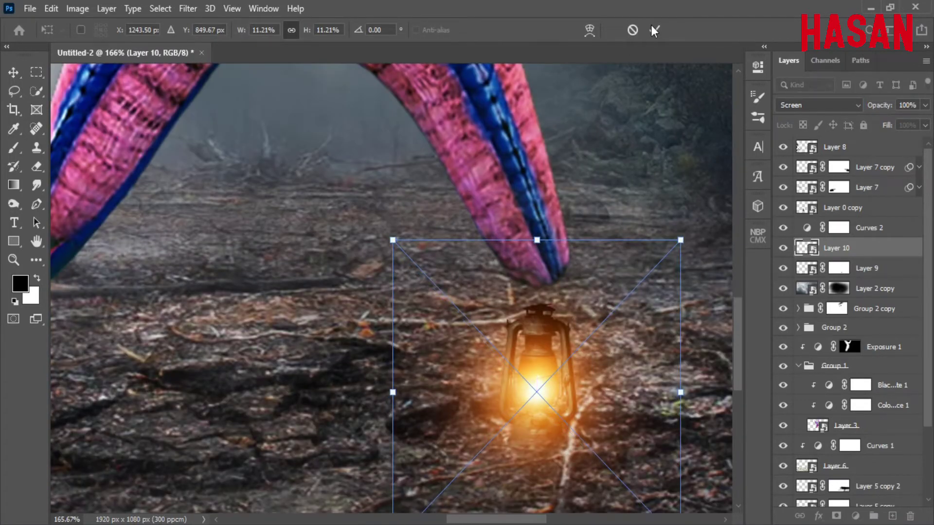
{"action": "key", "text": "Return"}
{"action": "scroll", "coordinate": [573, 219], "scroll_direction": "down", "scroll_amount": 4}
{"action": "scroll", "coordinate": [573, 218], "scroll_direction": "up", "scroll_amount": 2}
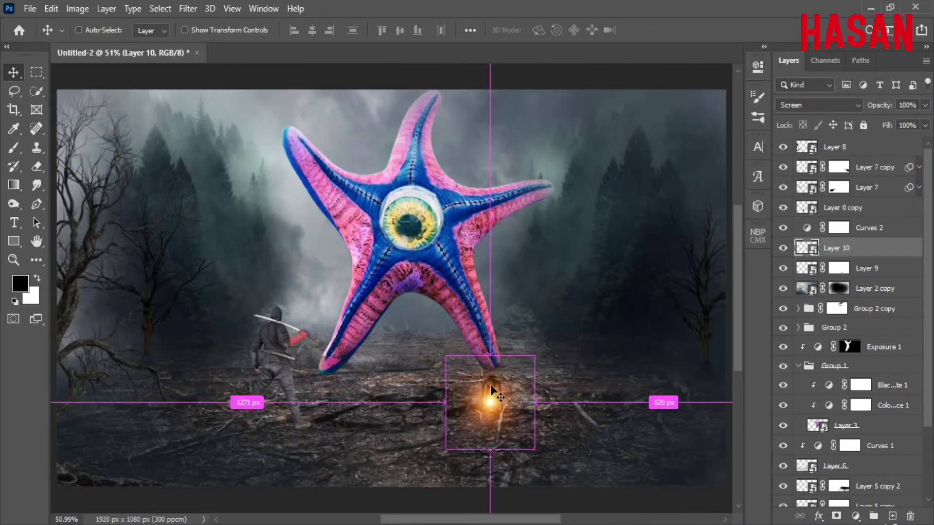
{"action": "scroll", "coordinate": [466, 254], "scroll_direction": "up", "scroll_amount": 2}
{"action": "scroll", "coordinate": [466, 254], "scroll_direction": "down", "scroll_amount": 3}
{"action": "scroll", "coordinate": [491, 324], "scroll_direction": "up", "scroll_amount": 1}
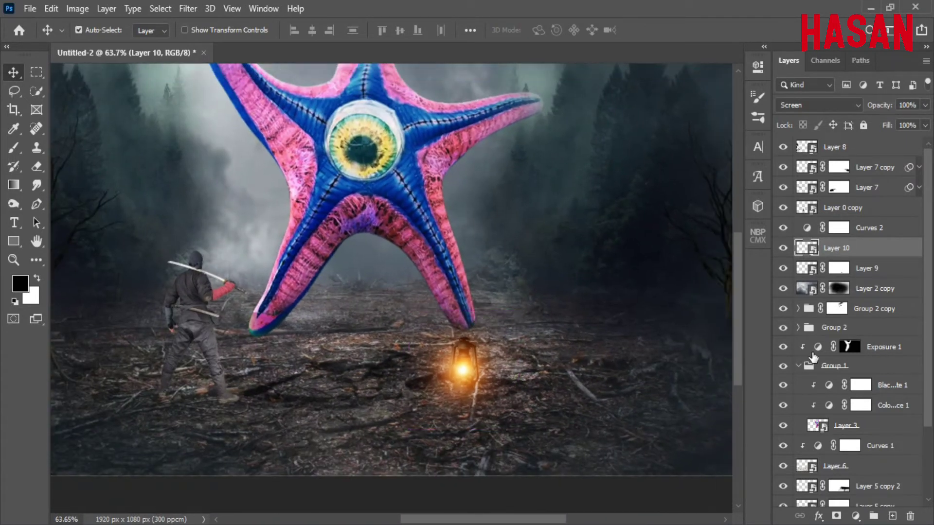
Add a new empty layer above the glow set to Overlay
{"action": "left_click", "coordinate": [892, 516]}
{"action": "left_click", "coordinate": [857, 105]}
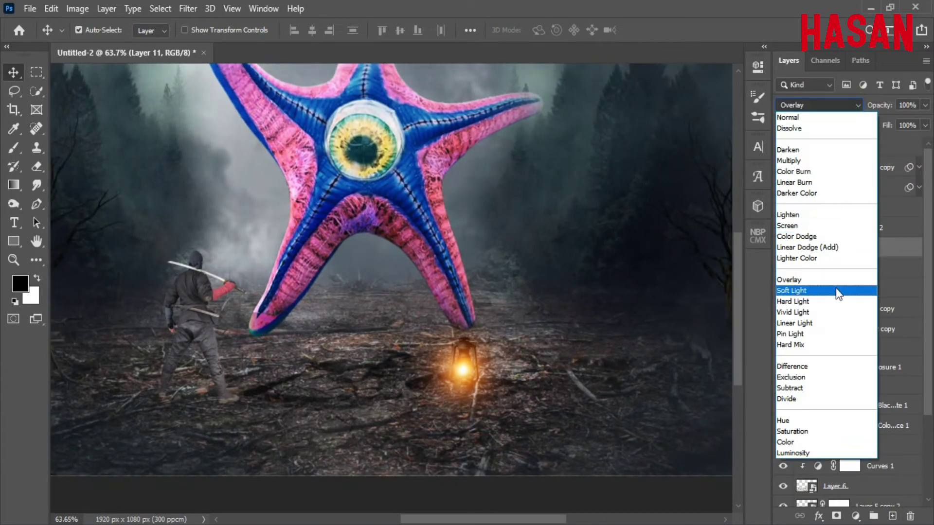
{"action": "key", "text": "Escape"}
{"action": "left_click", "coordinate": [13, 147]}
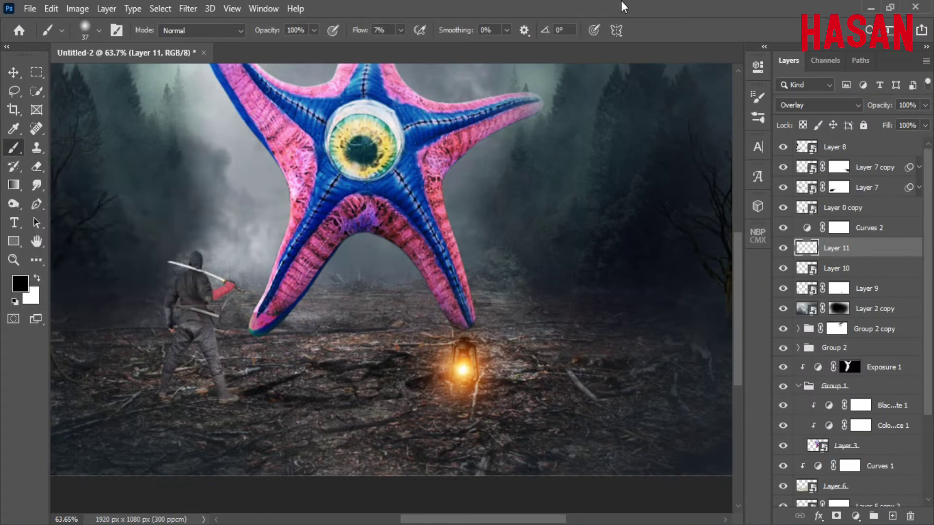
Sample the lantern flame's warm yellow as the foreground colour
{"action": "left_click", "coordinate": [19, 283]}
{"action": "scroll", "coordinate": [471, 374], "scroll_direction": "up", "scroll_amount": 3}
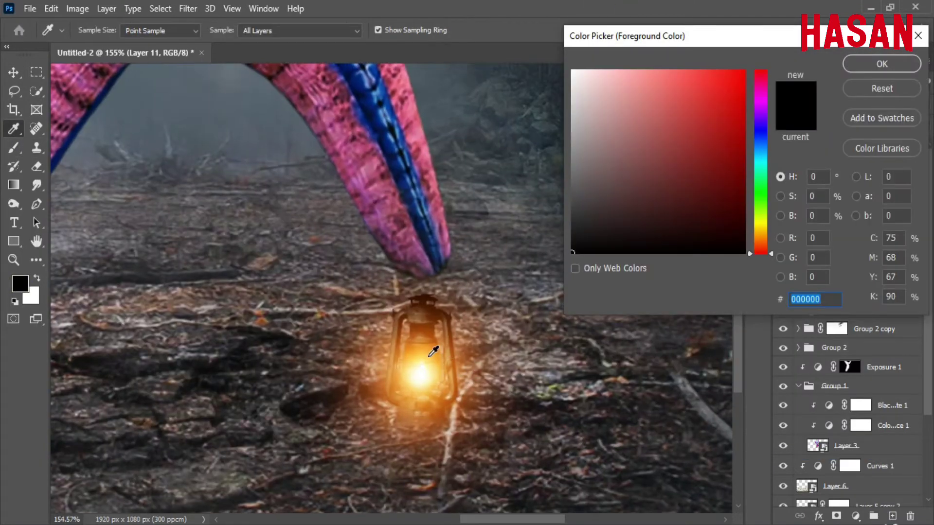
{"action": "left_click_drag", "start_coordinate": [433, 352], "coordinate": [432, 370]}
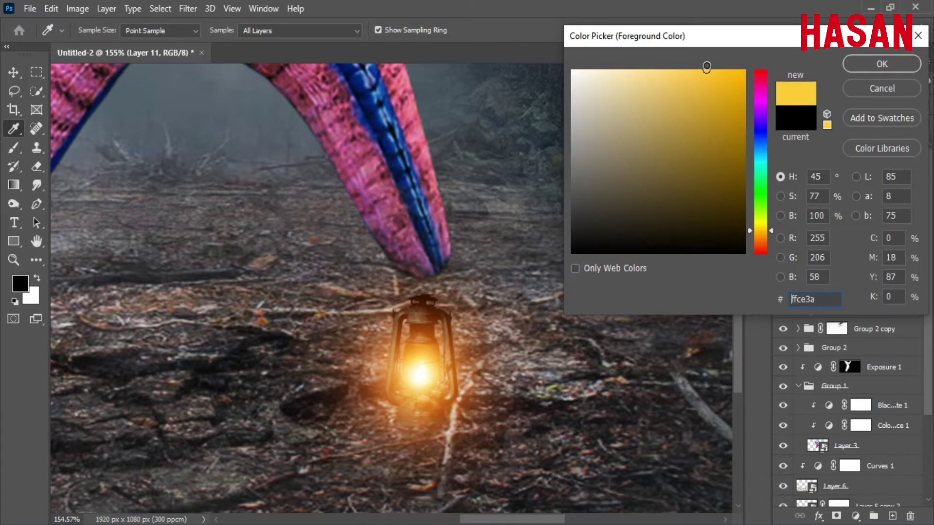
{"action": "key", "text": "Return"}
{"action": "scroll", "coordinate": [578, 238], "scroll_direction": "down", "scroll_amount": 3}
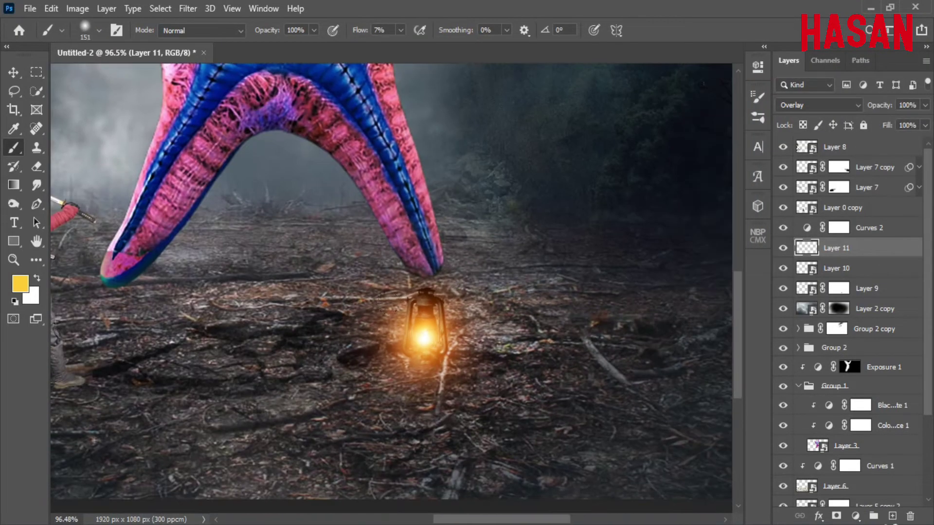
{"action": "left_click", "coordinate": [417, 359], "text": "ctrl"}
{"action": "scroll", "coordinate": [440, 362], "scroll_direction": "down", "scroll_amount": 2}
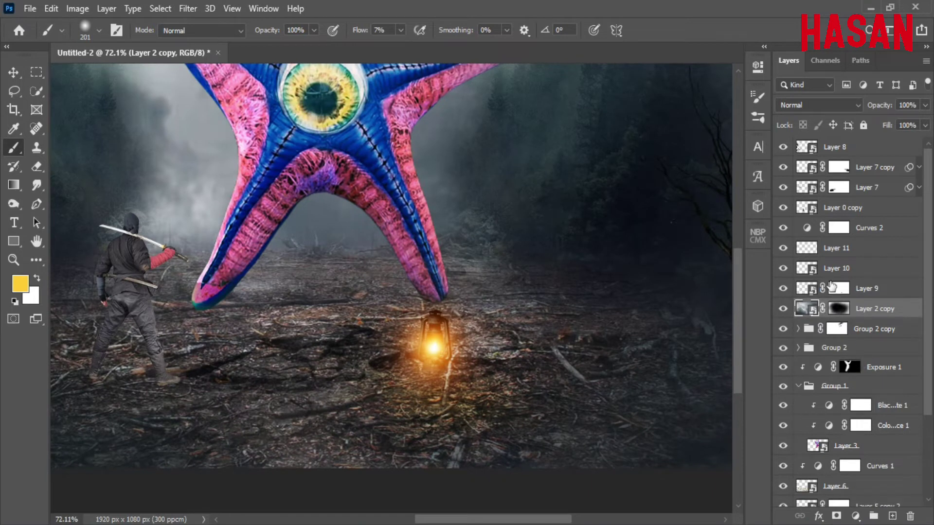
Paint soft warm yellow light across the ground around the lantern on the Overlay layer
{"action": "left_click", "coordinate": [835, 248]}
{"action": "left_click_drag", "start_coordinate": [438, 384], "coordinate": [388, 340]}
{"action": "mouse_move", "coordinate": [360, 399]}
{"action": "left_mouse_down"}
{"action": "mouse_move", "coordinate": [413, 289]}
{"action": "mouse_move", "coordinate": [443, 299]}
{"action": "left_mouse_up"}
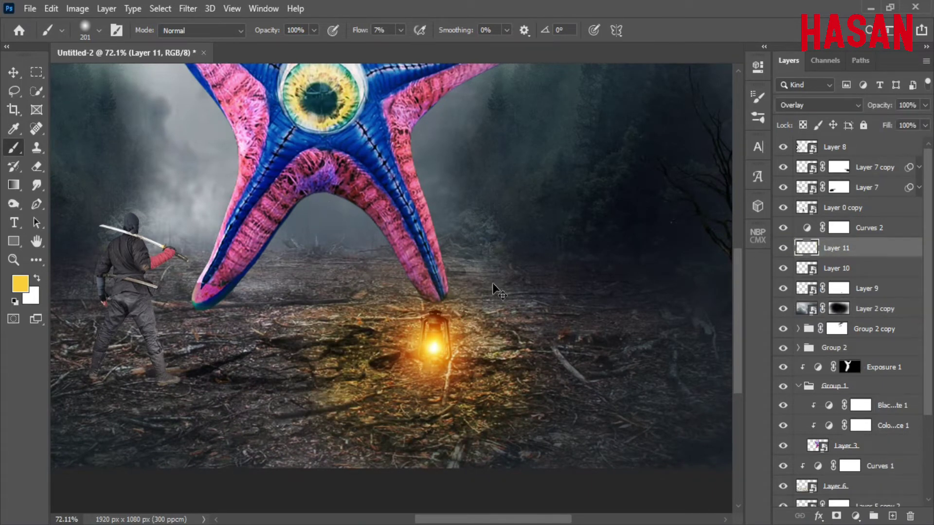
{"action": "left_click_drag", "start_coordinate": [358, 30], "coordinate": [376, 30]}
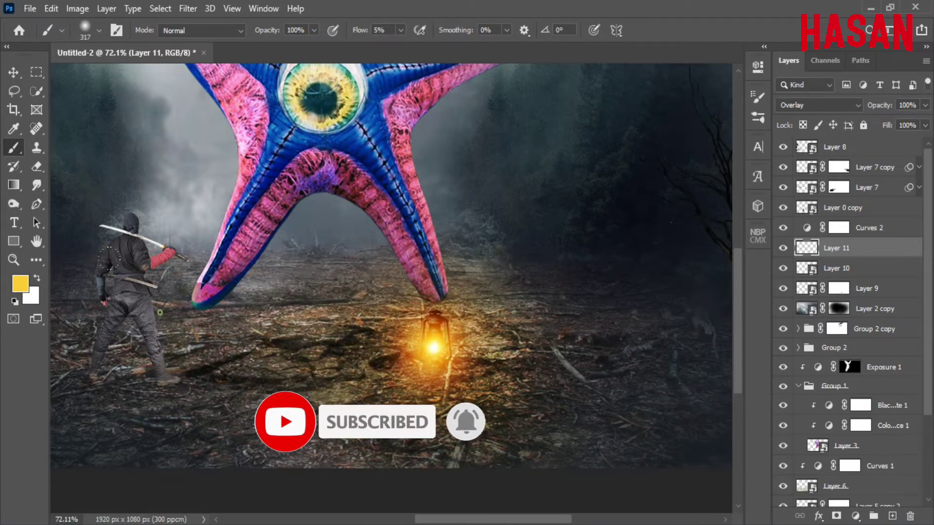
Compare the glow on and off and lower the Overlay layer's opacity to 86%
{"action": "scroll", "coordinate": [355, 355], "scroll_direction": "down", "scroll_amount": 3}
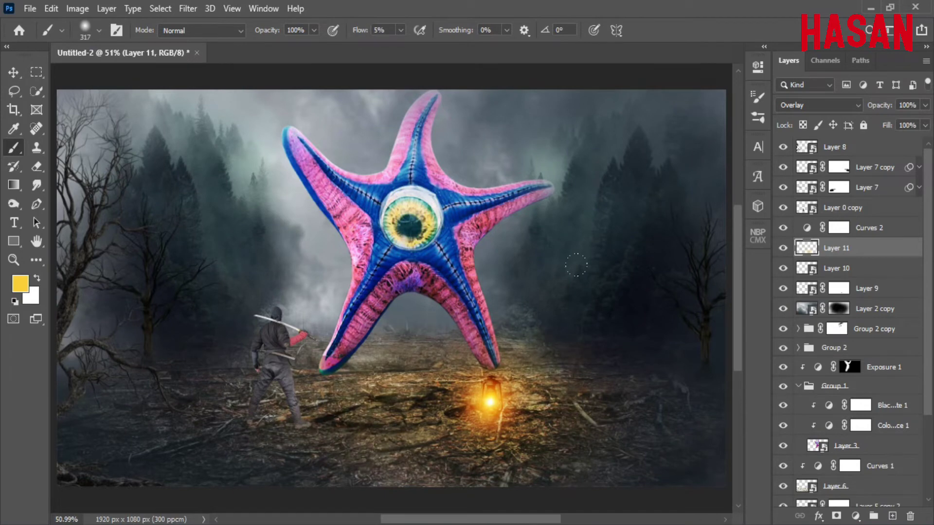
{"action": "left_click", "coordinate": [783, 248]}
{"action": "left_click_drag", "start_coordinate": [878, 110], "coordinate": [862, 113]}
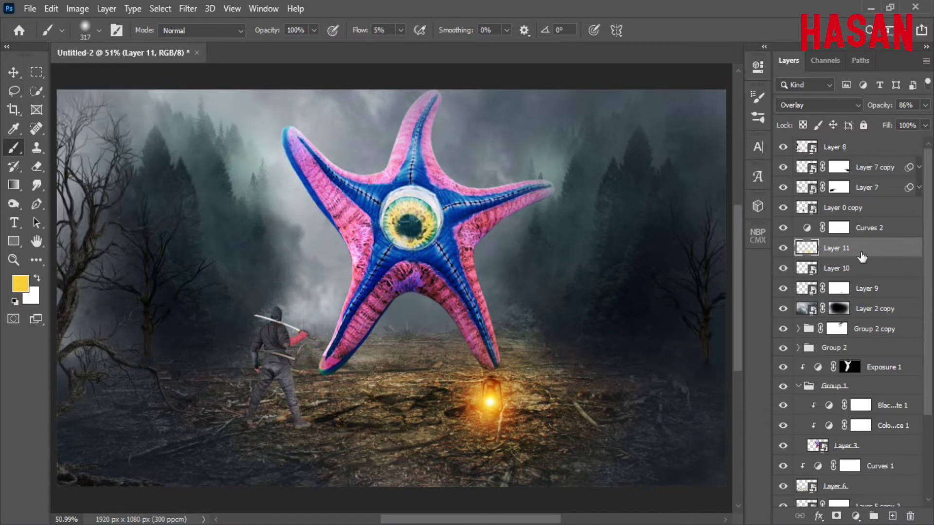
{"action": "left_click_drag", "start_coordinate": [836, 248], "coordinate": [849, 208]}
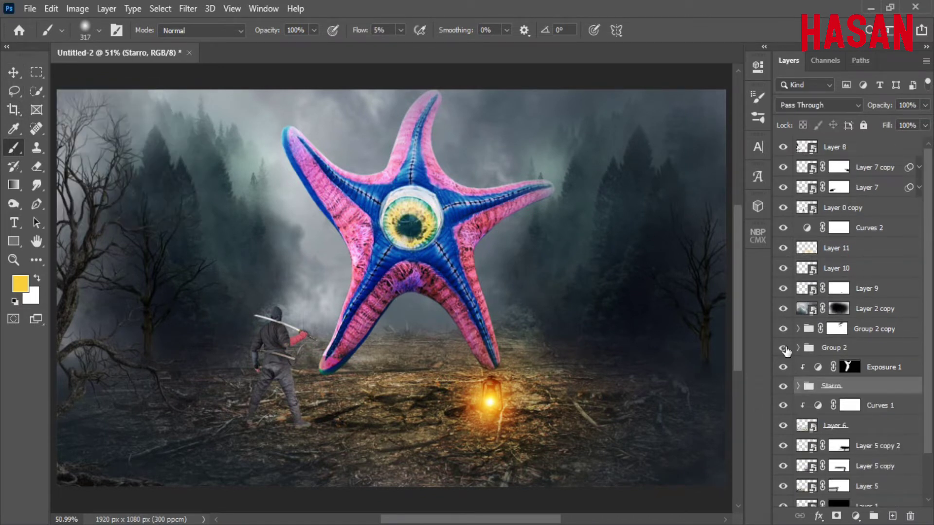
Expand the Starro group and try an Exposure adjustment, then delete it
{"action": "left_click", "coordinate": [798, 386]}
{"action": "left_click", "coordinate": [879, 410]}
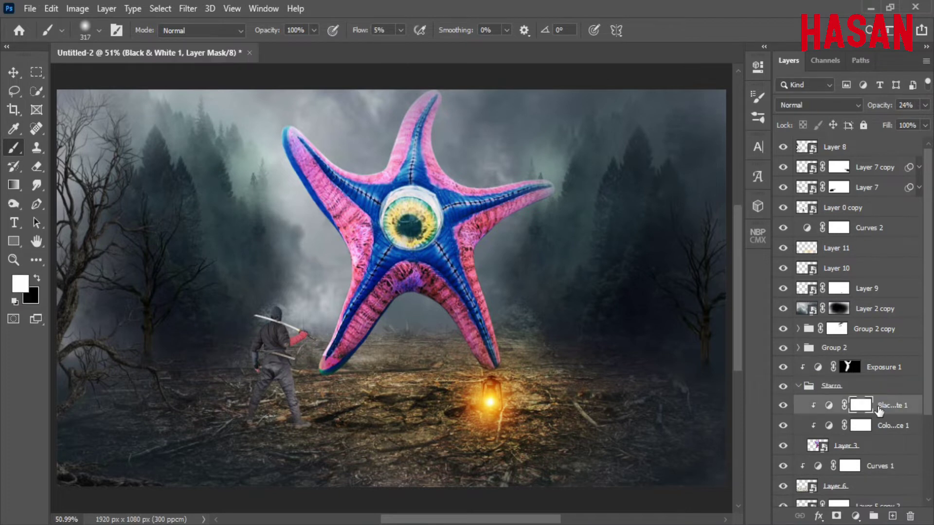
{"action": "left_click", "coordinate": [857, 517]}
{"action": "left_click", "coordinate": [866, 365]}
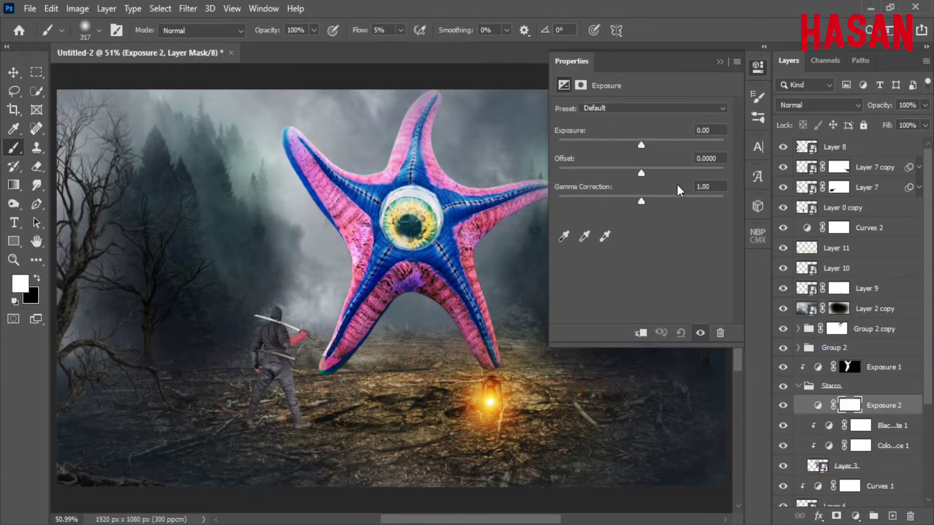
{"action": "left_click", "coordinate": [719, 63]}
{"action": "key", "text": "Delete"}
Add a Vibrance adjustment clipped to the starfish, muting its vibrance and saturation
{"action": "left_click", "coordinate": [880, 406]}
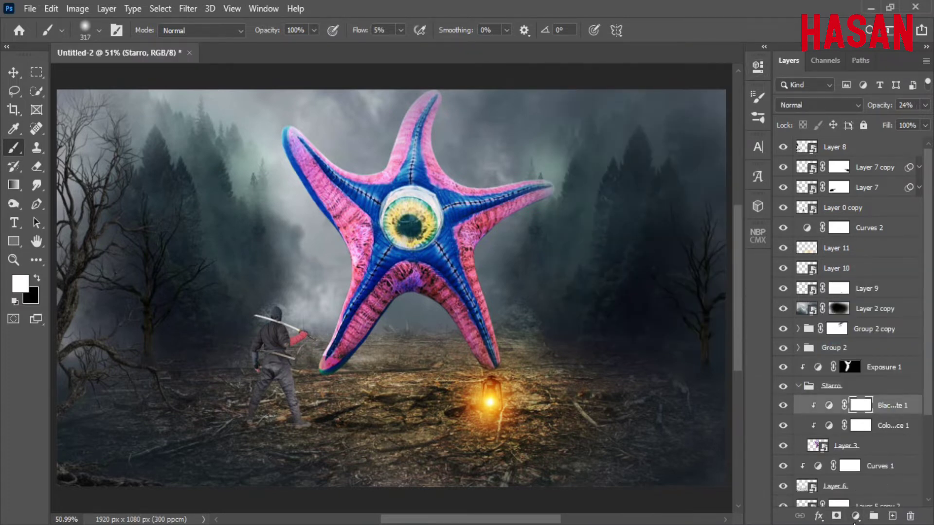
{"action": "left_click", "coordinate": [855, 517]}
{"action": "left_click", "coordinate": [866, 361]}
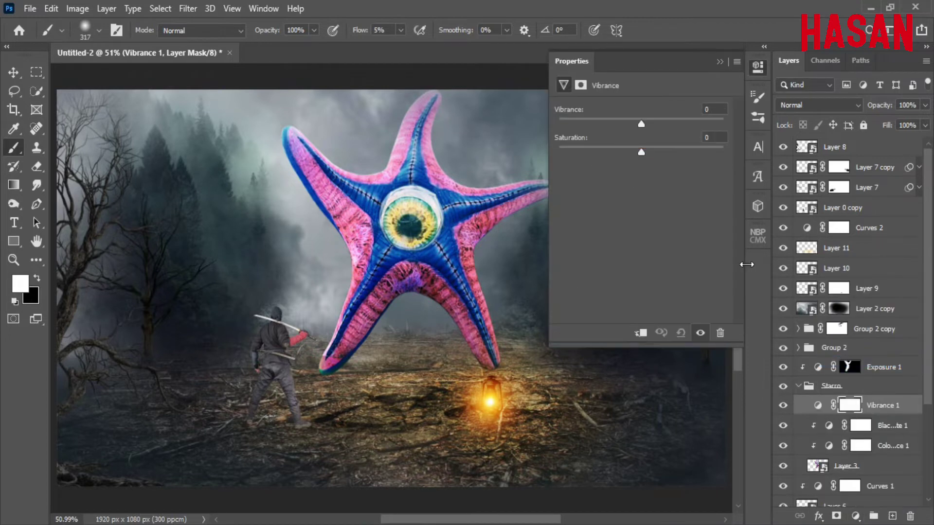
{"action": "left_click", "coordinate": [642, 335]}
{"action": "left_click_drag", "start_coordinate": [641, 152], "coordinate": [620, 153]}
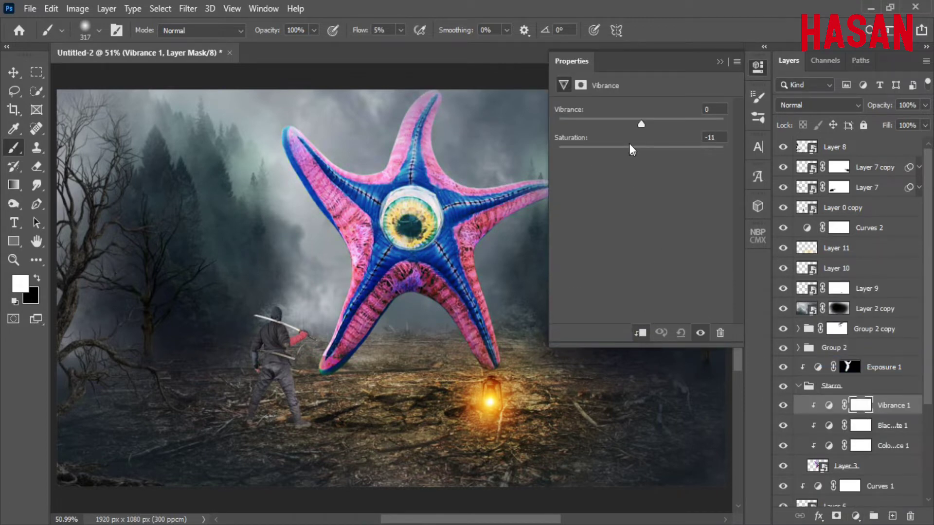
{"action": "mouse_move", "coordinate": [640, 120]}
{"action": "left_mouse_down"}
{"action": "mouse_move", "coordinate": [630, 121]}
{"action": "mouse_move", "coordinate": [629, 152]}
{"action": "mouse_move", "coordinate": [608, 122]}
{"action": "left_mouse_up"}
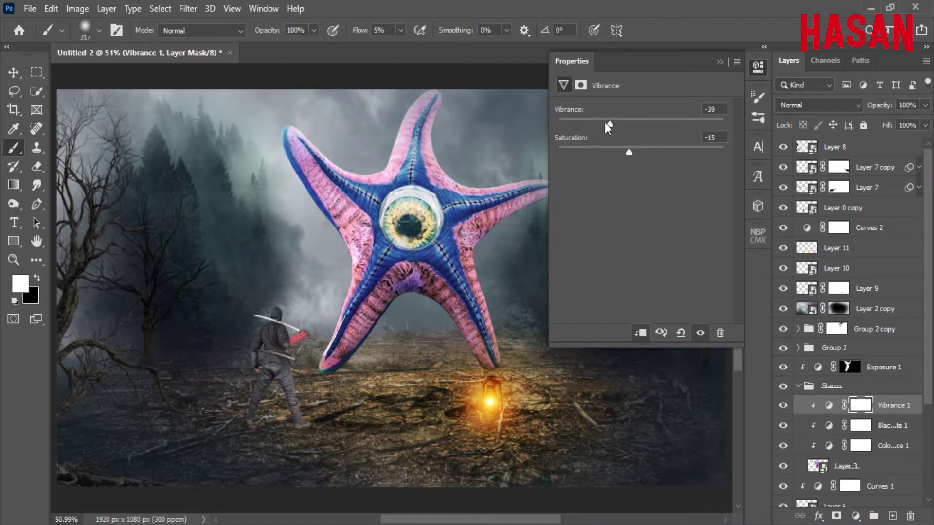
{"action": "left_click_drag", "start_coordinate": [628, 154], "coordinate": [651, 154]}
{"action": "mouse_move", "coordinate": [595, 123]}
{"action": "left_mouse_down"}
{"action": "mouse_move", "coordinate": [568, 123]}
{"action": "mouse_move", "coordinate": [596, 125]}
{"action": "left_mouse_up"}
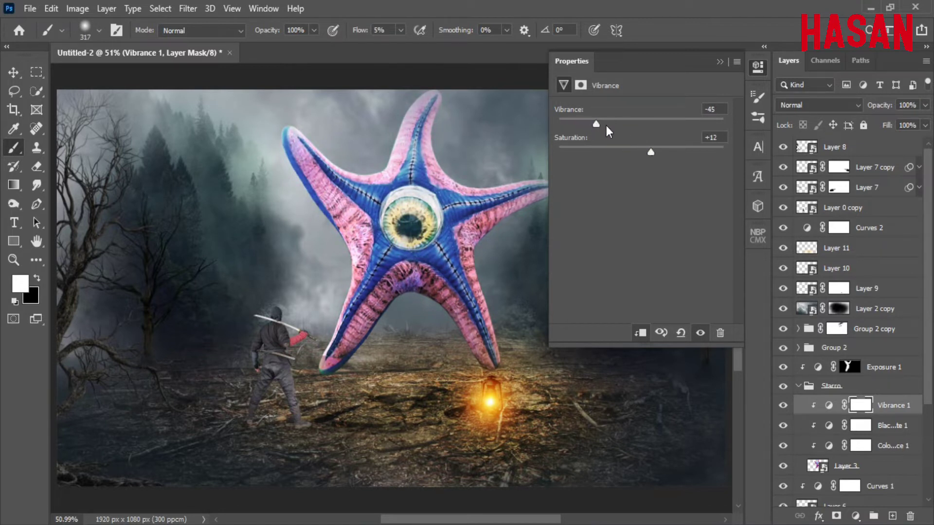
{"action": "mouse_move", "coordinate": [652, 153]}
{"action": "left_mouse_down"}
{"action": "mouse_move", "coordinate": [629, 152]}
{"action": "mouse_move", "coordinate": [651, 152]}
{"action": "left_mouse_up"}
{"action": "left_click", "coordinate": [720, 61]}
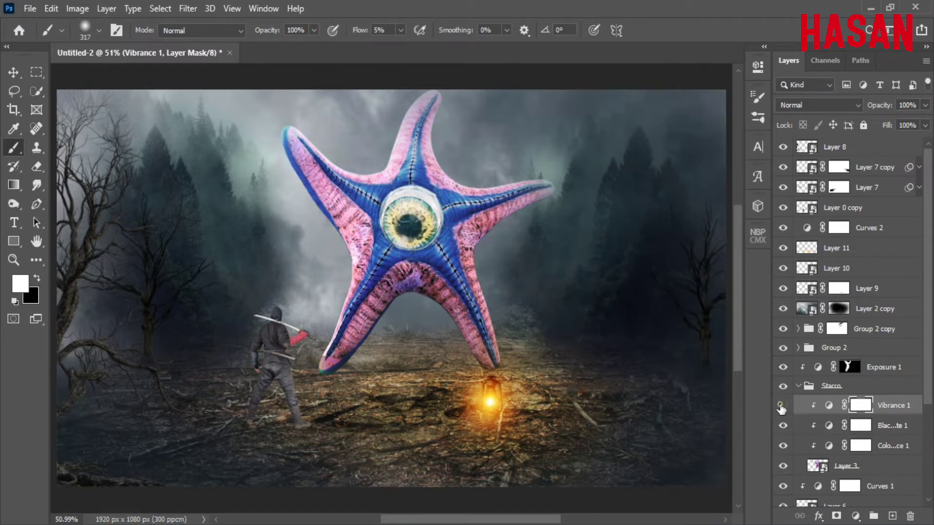
Retune Vibrance 1 to -42 vibrance and +6 saturation
{"action": "left_click", "coordinate": [881, 107]}
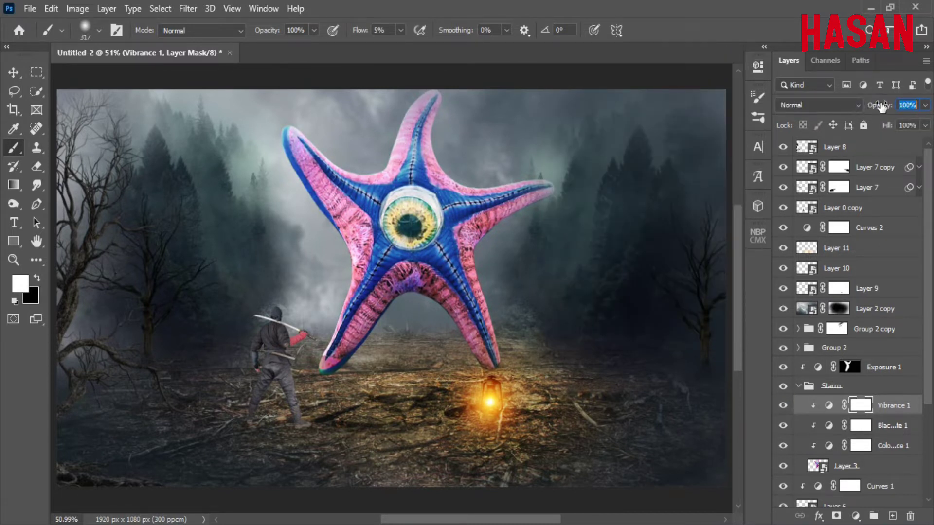
{"action": "double_click", "coordinate": [829, 406]}
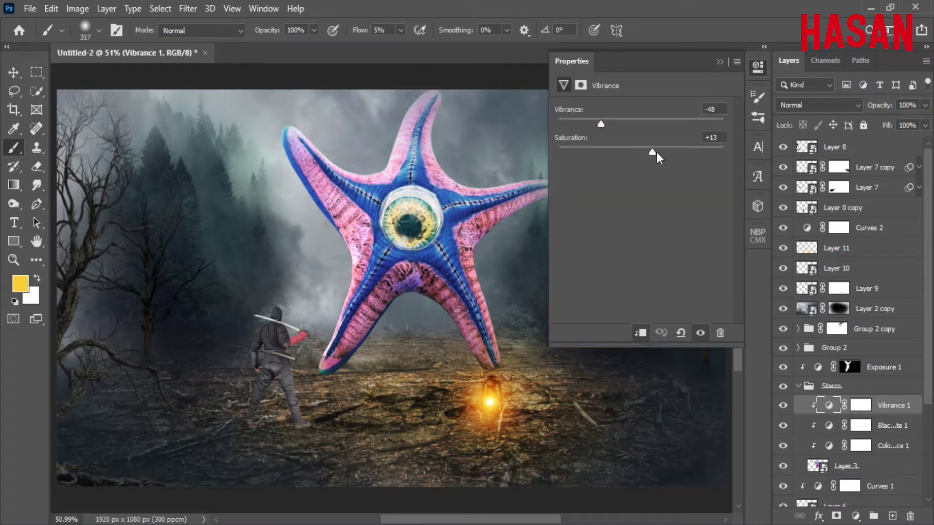
{"action": "left_click_drag", "start_coordinate": [602, 123], "coordinate": [614, 119]}
{"action": "left_click", "coordinate": [720, 62]}
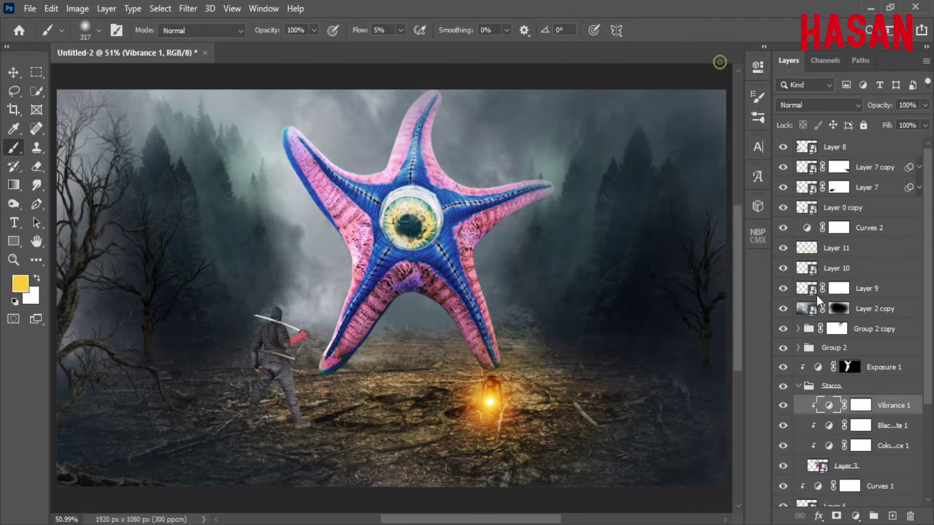
Add a Curves adjustment with the midpoint pulled down to darken the starfish
{"action": "left_click", "coordinate": [865, 515]}
{"action": "left_click", "coordinate": [841, 334]}
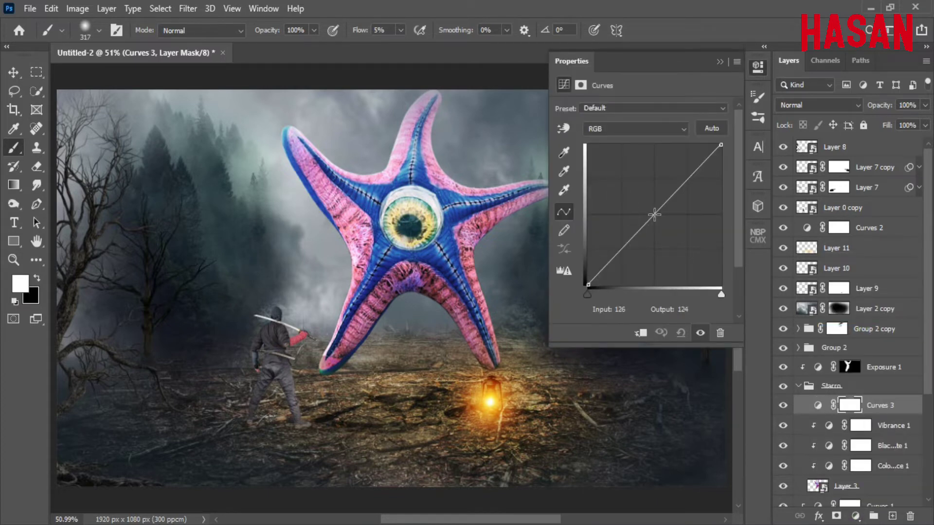
{"action": "left_click_drag", "start_coordinate": [655, 214], "coordinate": [657, 231]}
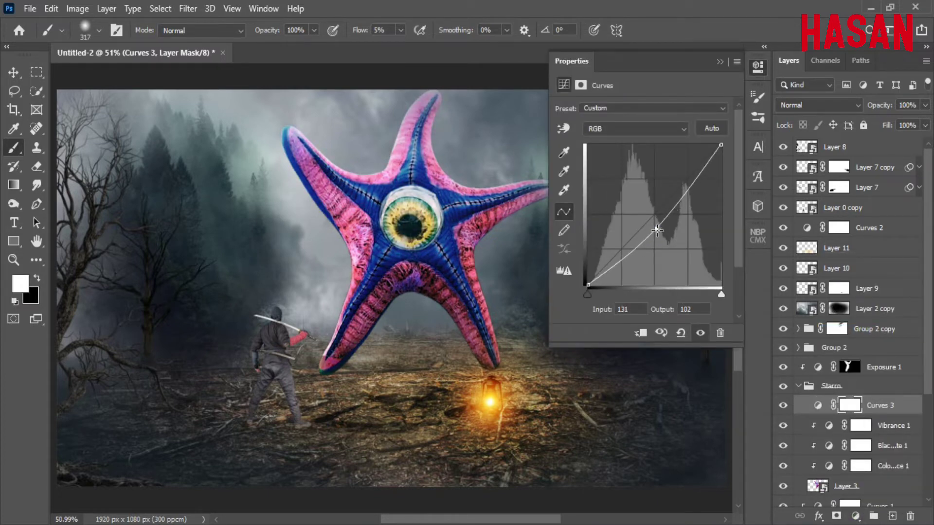
{"action": "left_click", "coordinate": [719, 61]}
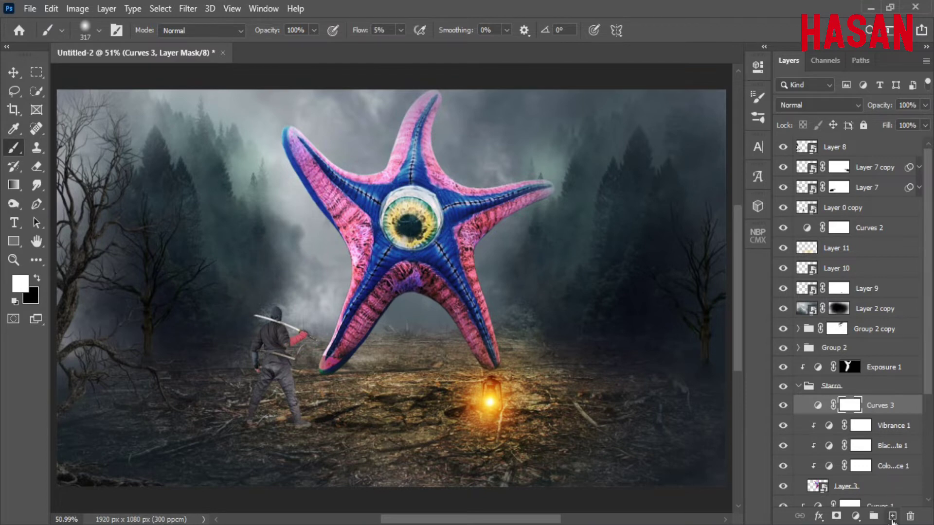
Paint warm orange glow onto the lower starfish legs on a new clipped layer
{"action": "left_click", "coordinate": [893, 517]}
{"action": "right_click", "coordinate": [862, 405]}
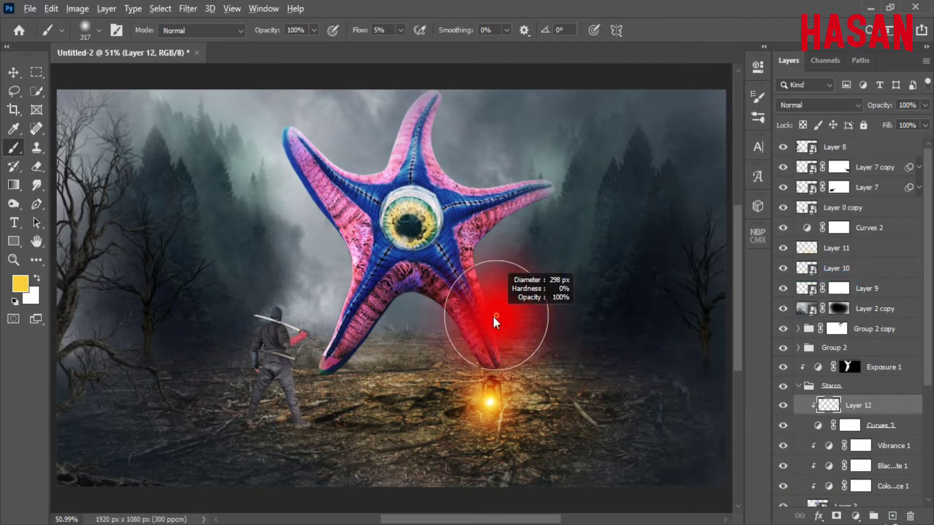
{"action": "scroll", "coordinate": [486, 311], "scroll_direction": "up", "scroll_amount": 5}
{"action": "left_click_drag", "start_coordinate": [409, 282], "coordinate": [341, 291]}
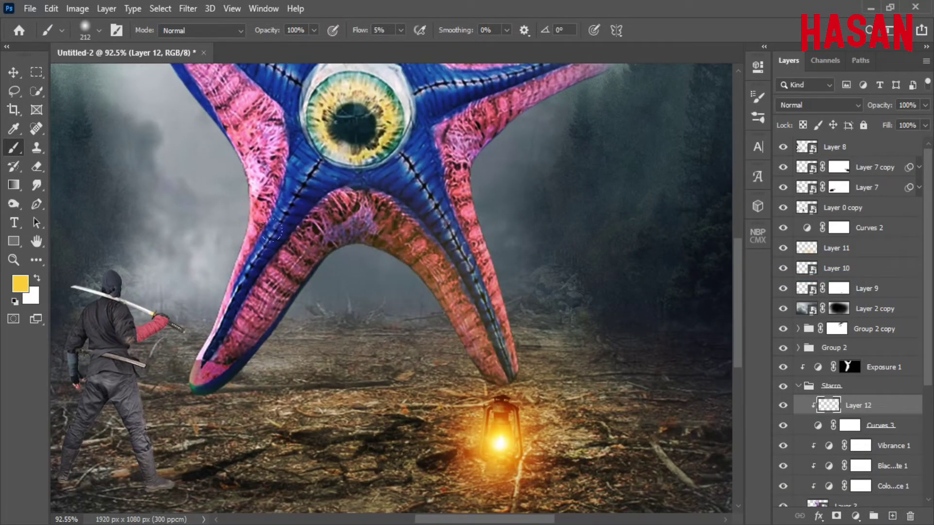
{"action": "mouse_move", "coordinate": [272, 302]}
{"action": "left_mouse_down"}
{"action": "mouse_move", "coordinate": [418, 282]}
{"action": "mouse_move", "coordinate": [535, 438]}
{"action": "left_mouse_up"}
{"action": "scroll", "coordinate": [465, 291], "scroll_direction": "down", "scroll_amount": 3}
{"action": "scroll", "coordinate": [465, 291], "scroll_direction": "up", "scroll_amount": 2}
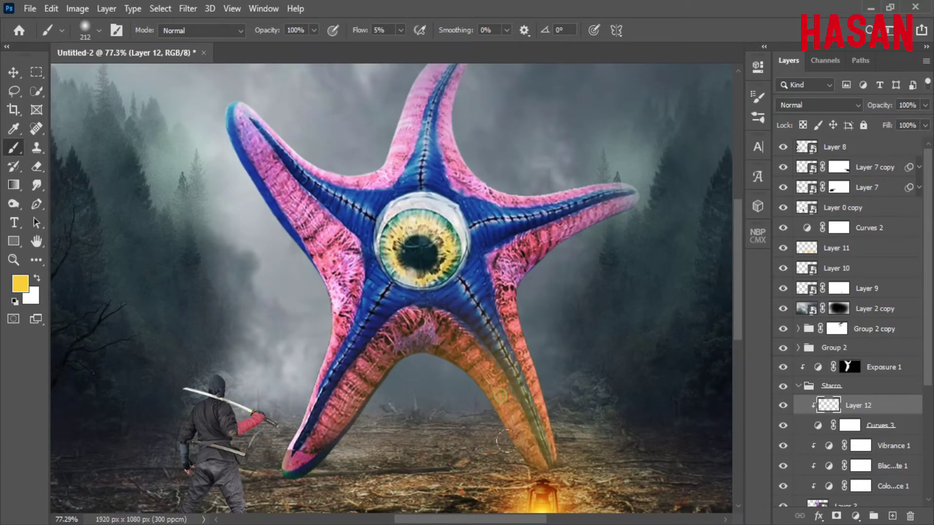
{"action": "scroll", "coordinate": [500, 392], "scroll_direction": "down", "scroll_amount": 3}
{"action": "scroll", "coordinate": [500, 392], "scroll_direction": "up", "scroll_amount": 3}
{"action": "scroll", "coordinate": [453, 388], "scroll_direction": "down", "scroll_amount": 1}
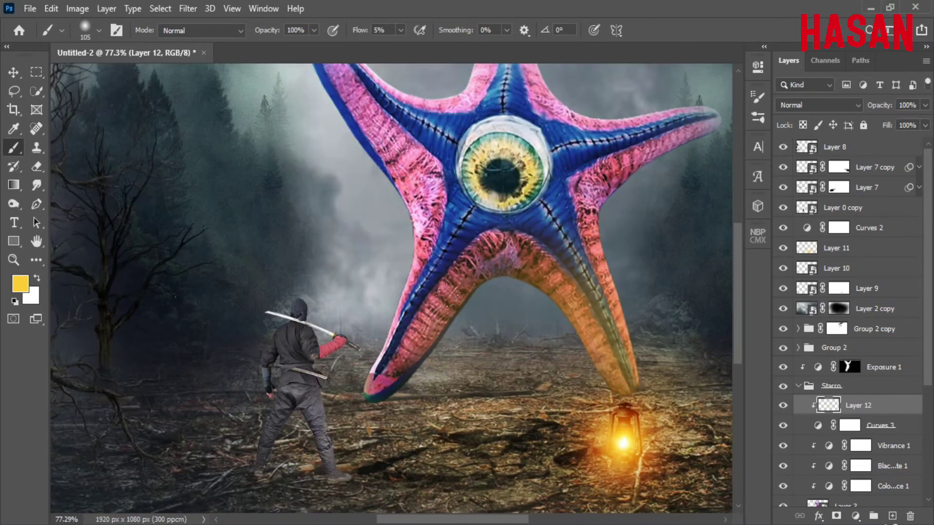
{"action": "scroll", "coordinate": [453, 388], "scroll_direction": "up", "scroll_amount": 2}
{"action": "scroll", "coordinate": [451, 338], "scroll_direction": "down", "scroll_amount": 2}
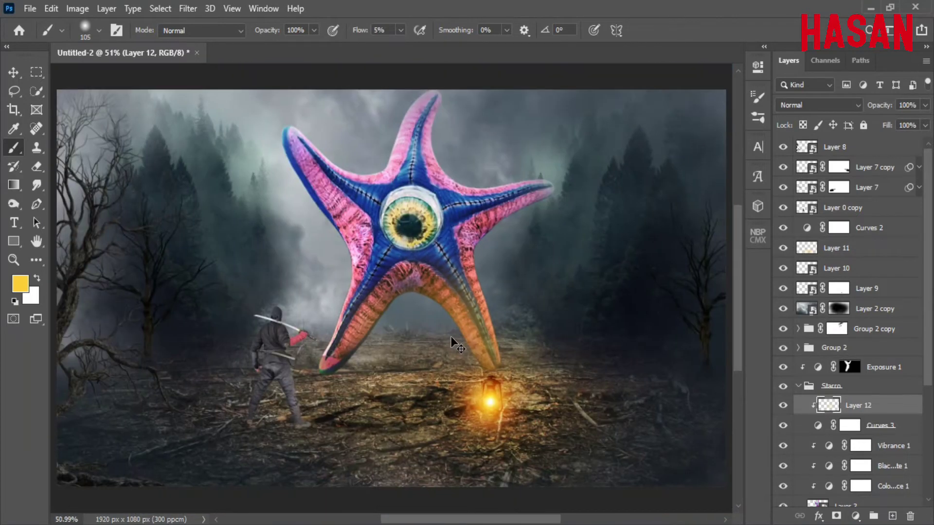
Add a yellow Solid Color fill layer set to Color Dodge blending
{"action": "left_click", "coordinate": [856, 517]}
{"action": "left_click", "coordinate": [856, 260]}
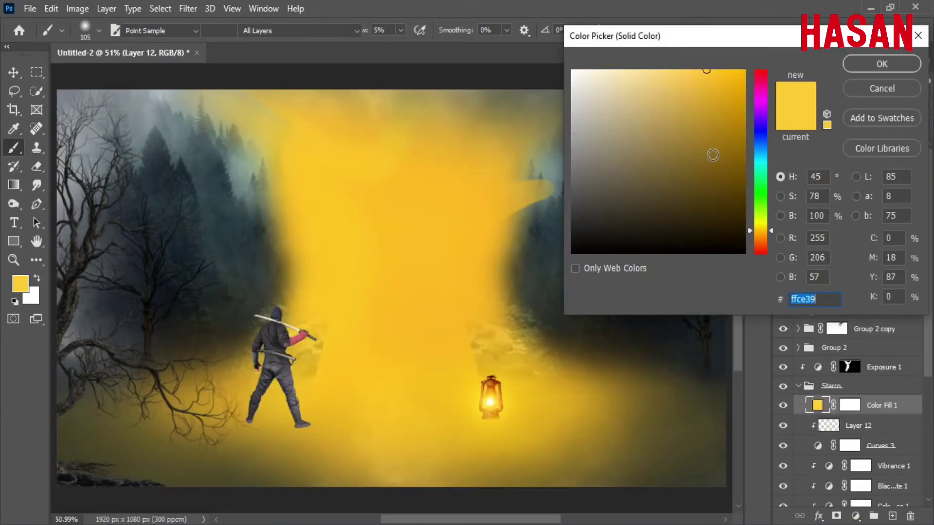
{"action": "left_click", "coordinate": [883, 64]}
{"action": "left_click", "coordinate": [859, 104]}
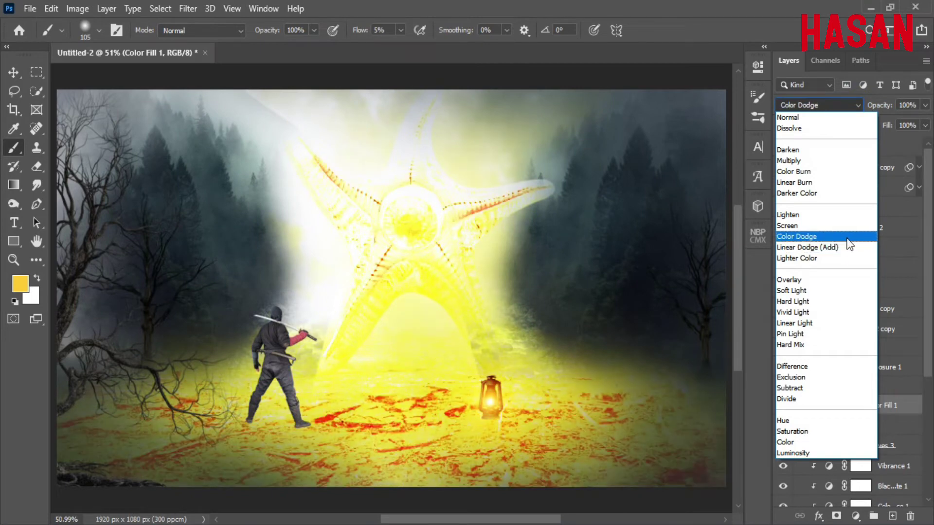
{"action": "left_click", "coordinate": [845, 237]}
Invert the yellow fill's mask to hide it and clip the fill to the layer below
{"action": "left_click", "coordinate": [758, 67]}
{"action": "key", "text": "ctrl+i"}
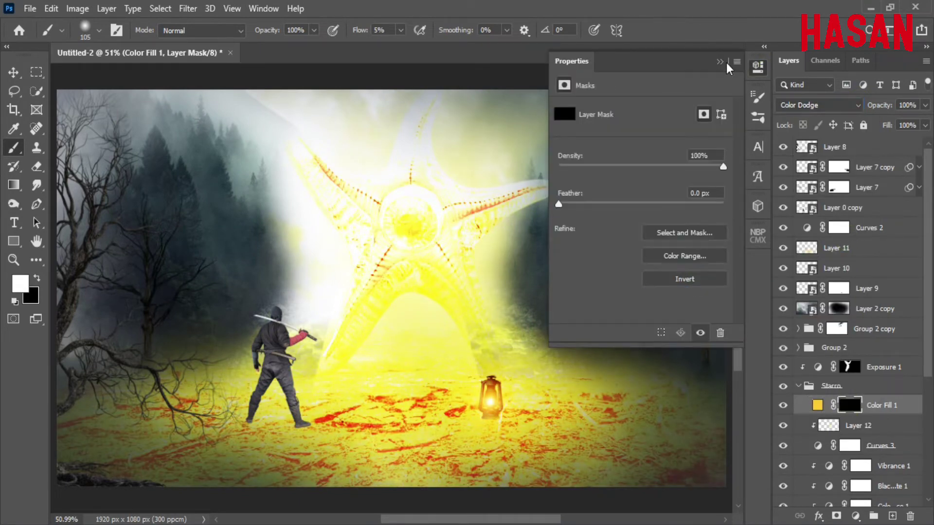
{"action": "left_click", "coordinate": [758, 67]}
{"action": "right_click", "coordinate": [886, 405]}
{"action": "left_click", "coordinate": [765, 276]}
Paint the fill mask with a larger brush to reveal yellow glow on the starfish legs and centre
{"action": "scroll", "coordinate": [533, 271], "scroll_direction": "up", "scroll_amount": 2}
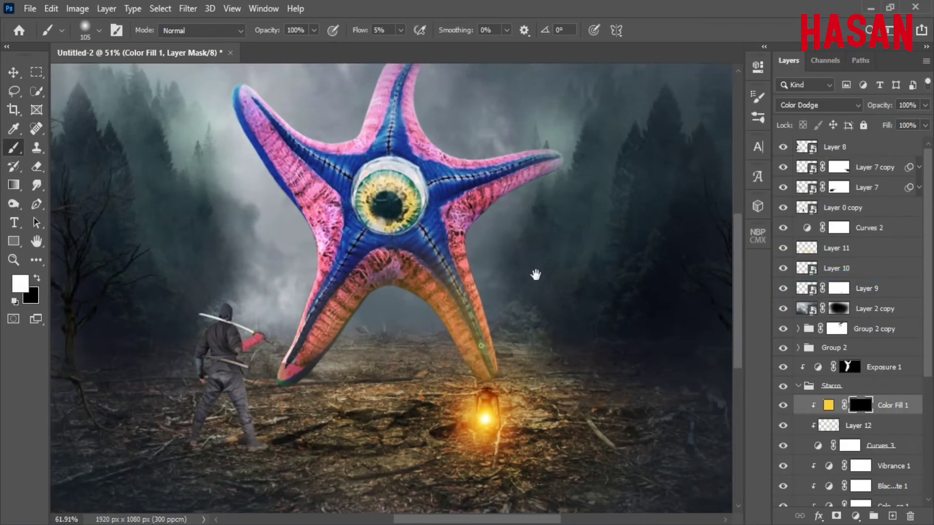
{"action": "left_click_drag", "start_coordinate": [464, 276], "coordinate": [457, 310]}
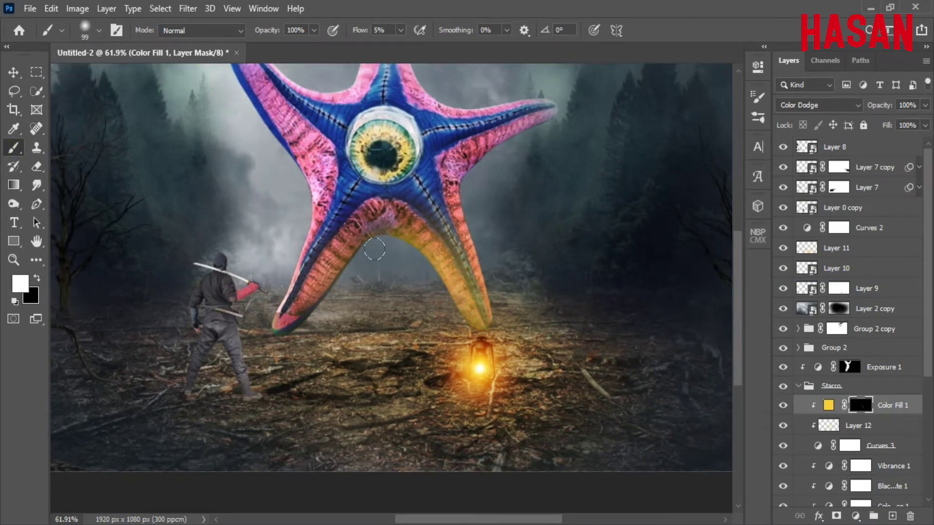
{"action": "left_click_drag", "start_coordinate": [292, 345], "coordinate": [361, 222]}
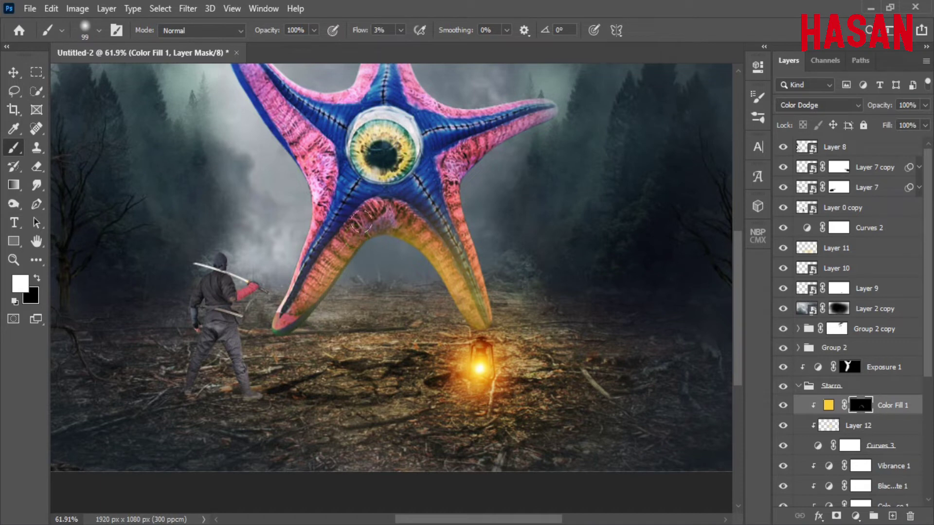
{"action": "left_click_drag", "start_coordinate": [413, 252], "coordinate": [442, 307]}
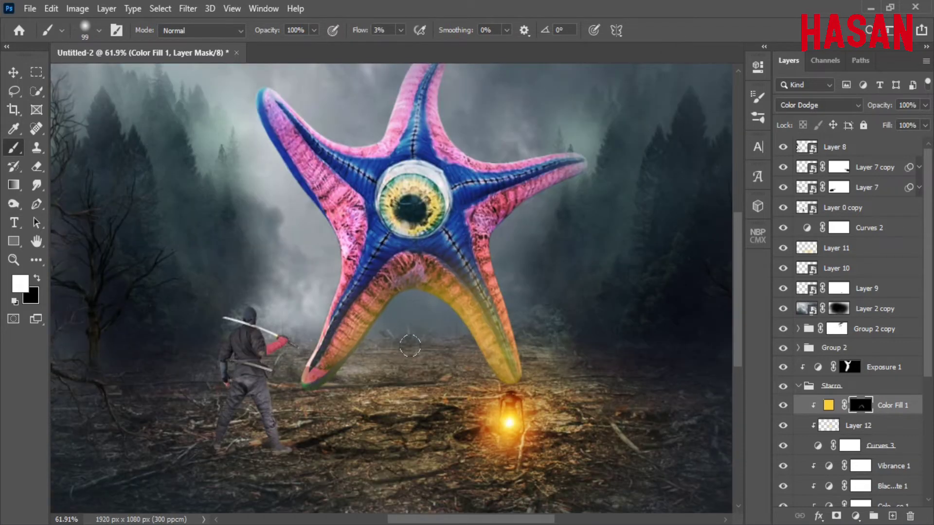
{"action": "type", "text": "1"}
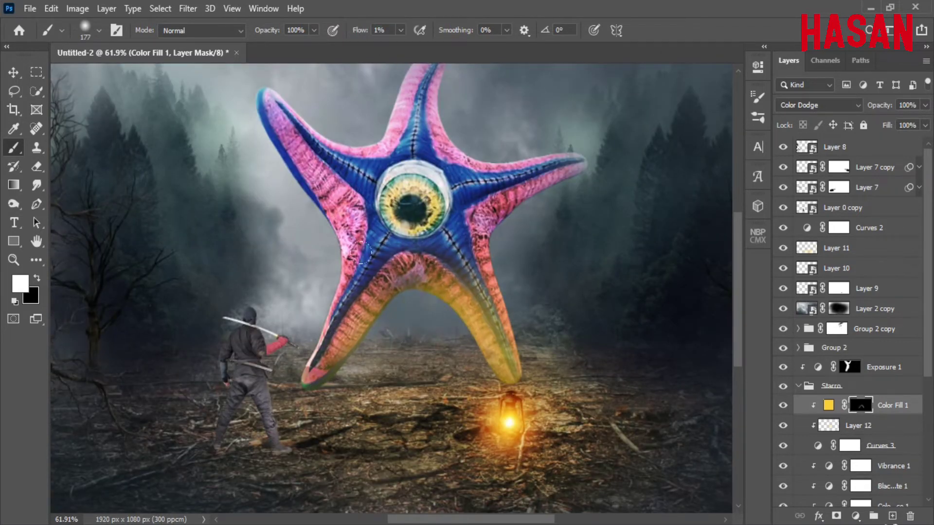
{"action": "left_click_drag", "start_coordinate": [409, 237], "coordinate": [306, 366]}
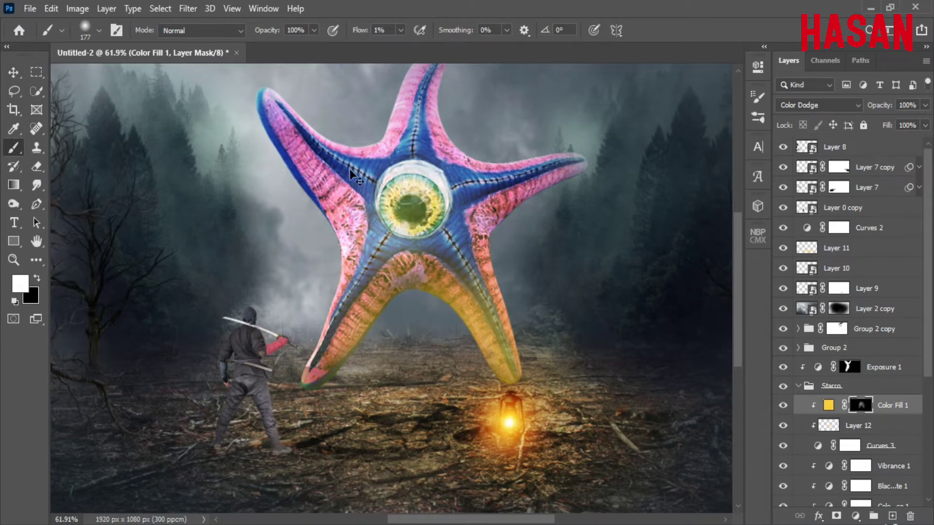
{"action": "key", "text": "ctrl+z"}
{"action": "left_click_drag", "start_coordinate": [346, 239], "coordinate": [401, 257]}
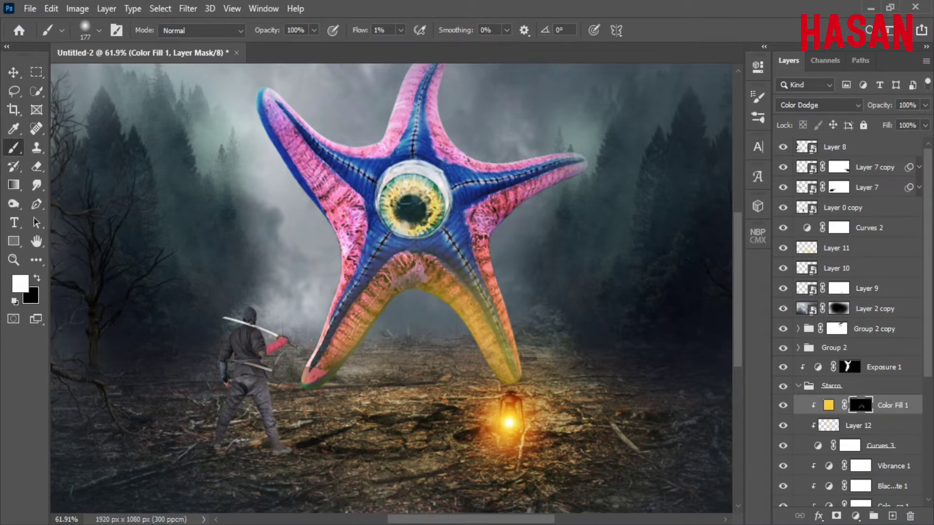
Change the yellow fill's blend mode from Color Dodge to Overlay
{"action": "scroll", "coordinate": [488, 325], "scroll_direction": "up", "scroll_amount": 2}
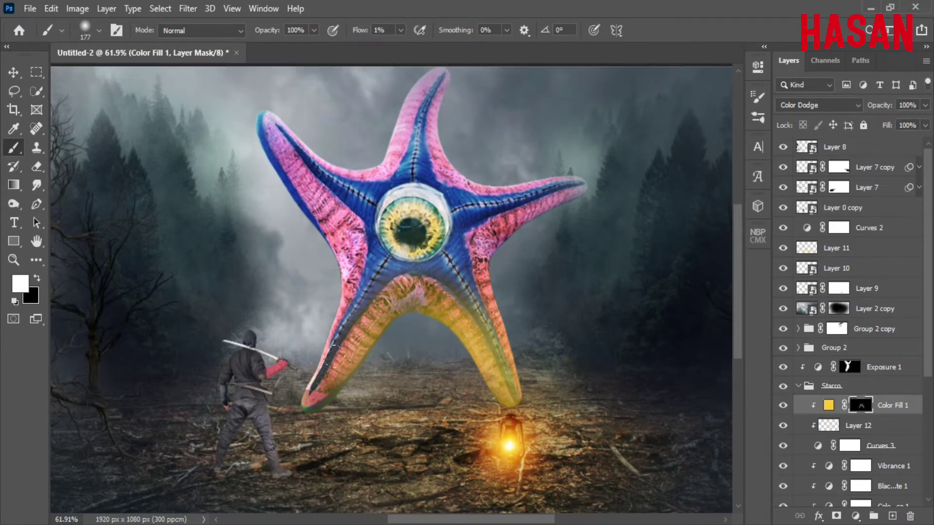
{"action": "scroll", "coordinate": [450, 278], "scroll_direction": "down", "scroll_amount": 3}
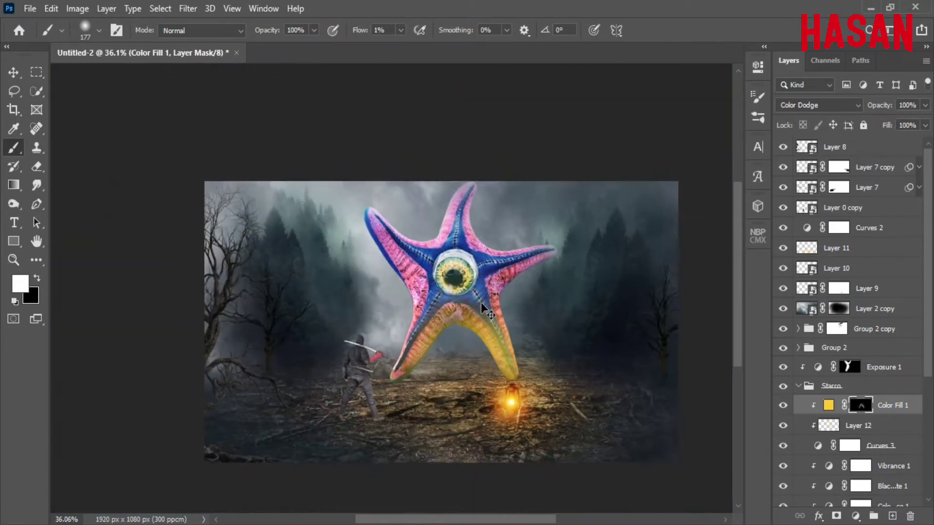
{"action": "scroll", "coordinate": [462, 287], "scroll_direction": "up", "scroll_amount": 2}
{"action": "left_click", "coordinate": [855, 106]}
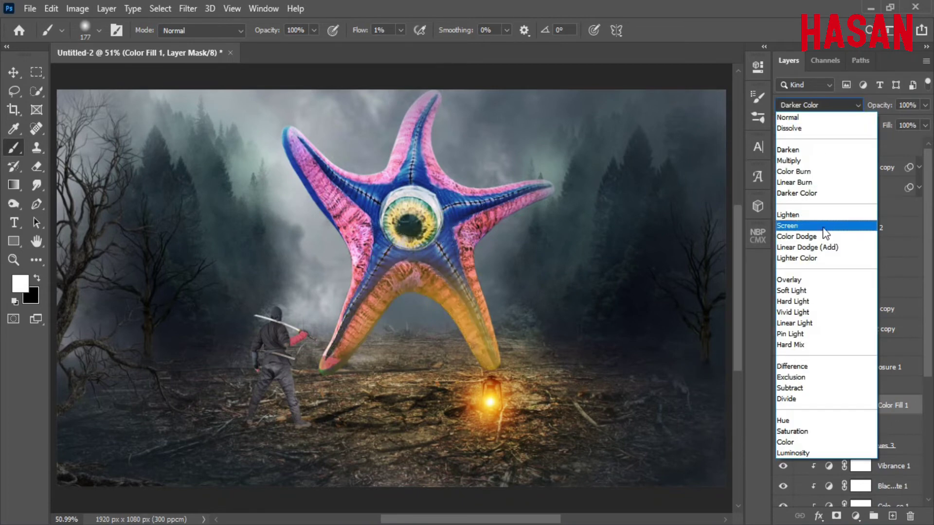
{"action": "left_click", "coordinate": [833, 277]}
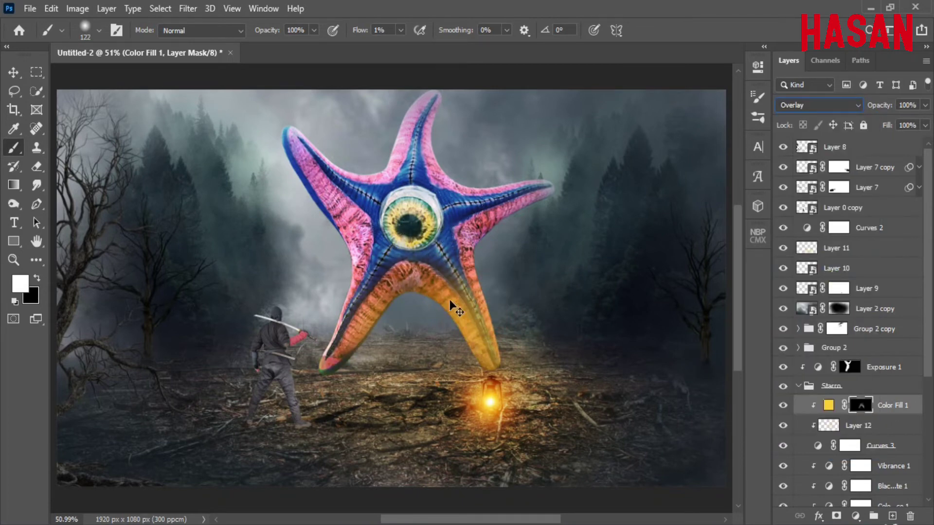
{"action": "scroll", "coordinate": [451, 261], "scroll_direction": "up", "scroll_amount": 2}
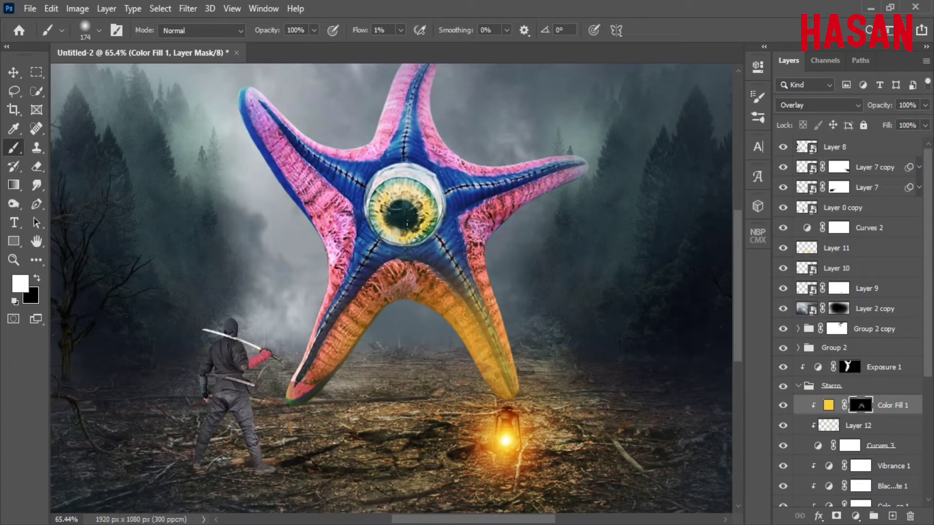
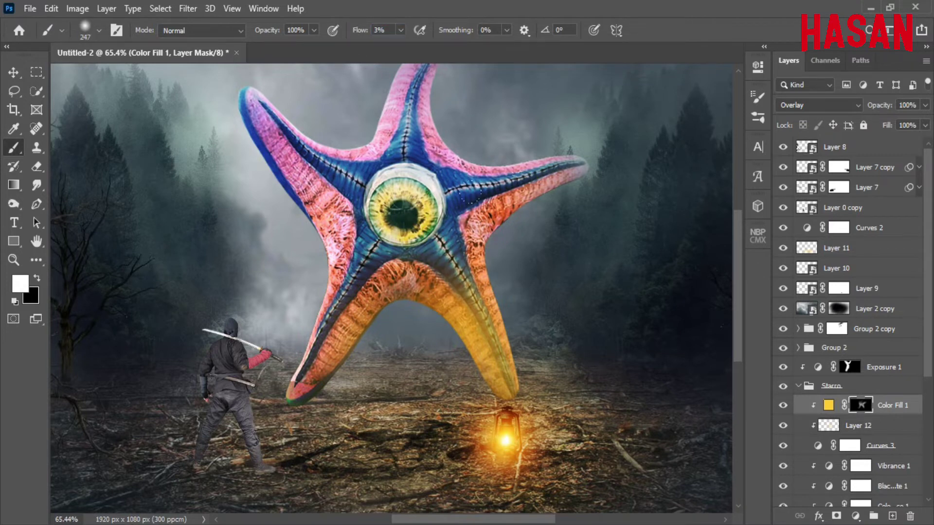
Paint a low-flow yellow tint into the starfish's centre and arms on the Color Fill 1 mask
{"action": "mouse_move", "coordinate": [472, 195]}
{"action": "left_mouse_down"}
{"action": "mouse_move", "coordinate": [384, 262]}
{"action": "mouse_move", "coordinate": [421, 374]}
{"action": "left_mouse_up"}
{"action": "left_click_drag", "start_coordinate": [419, 413], "coordinate": [396, 302]}
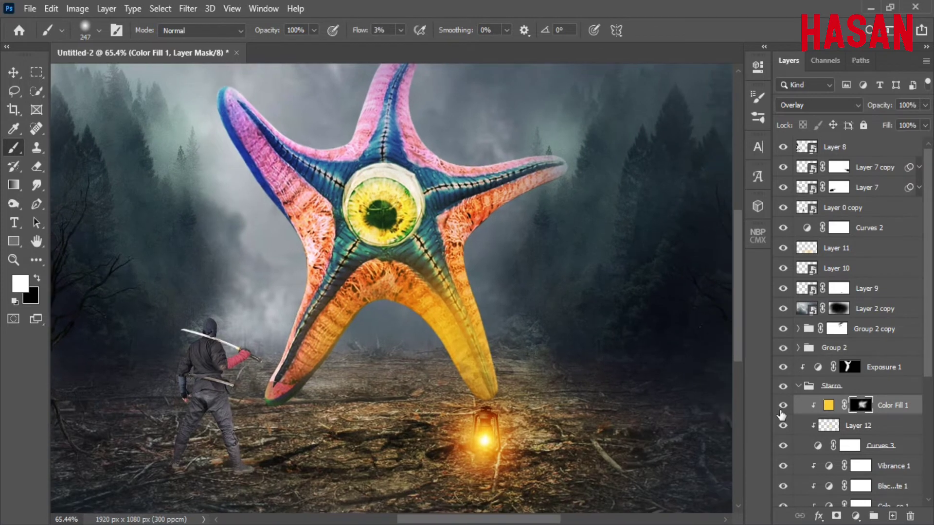
{"action": "left_click", "coordinate": [783, 405]}
{"action": "left_click", "coordinate": [36, 277]}
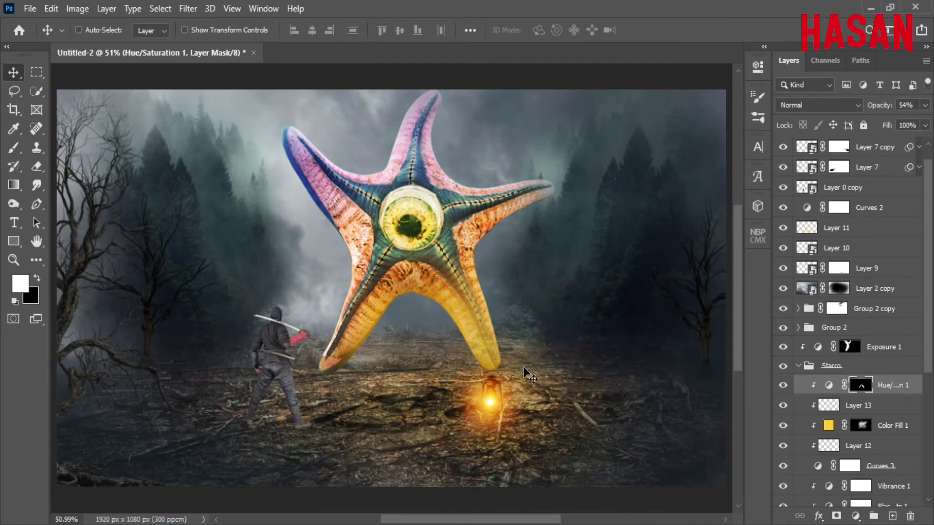
Collapse the Starro group and rename Layer 0 copy to Model
{"action": "left_click", "coordinate": [798, 366]}
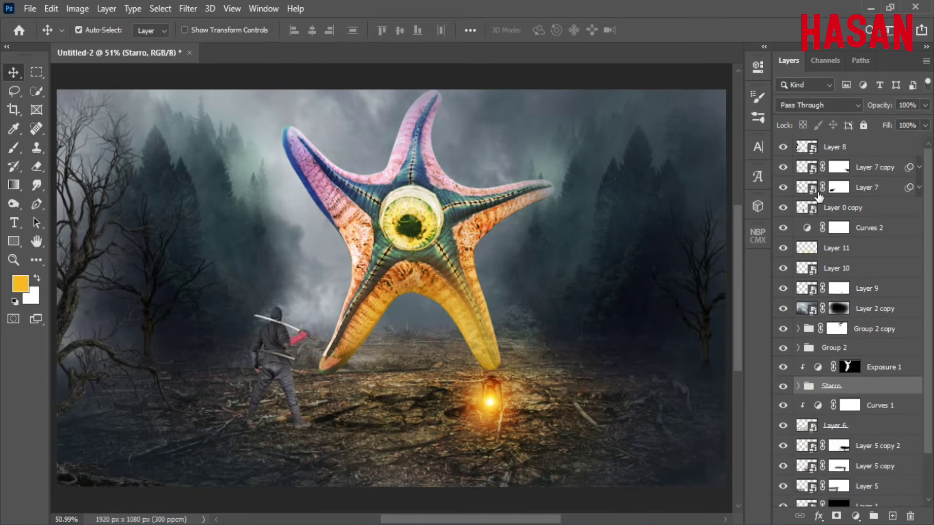
{"action": "left_click", "coordinate": [793, 147]}
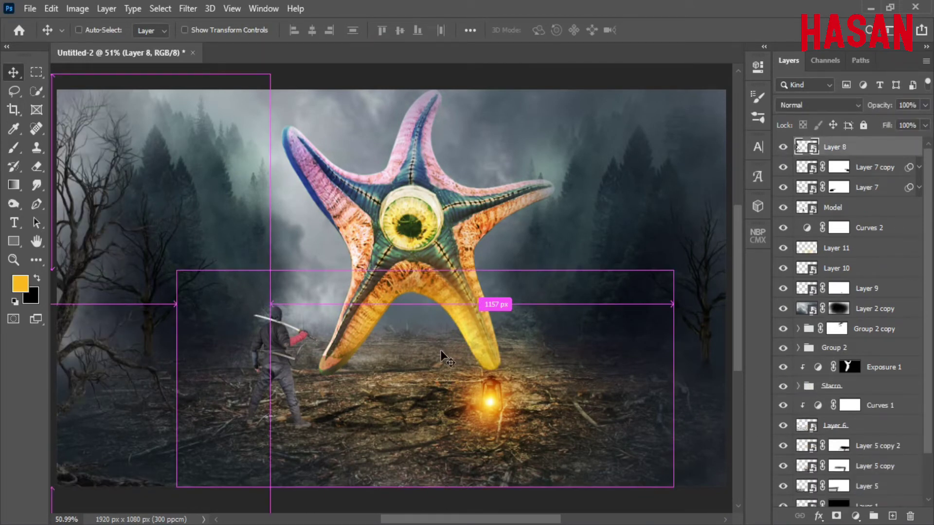
{"action": "left_click", "coordinate": [856, 208]}
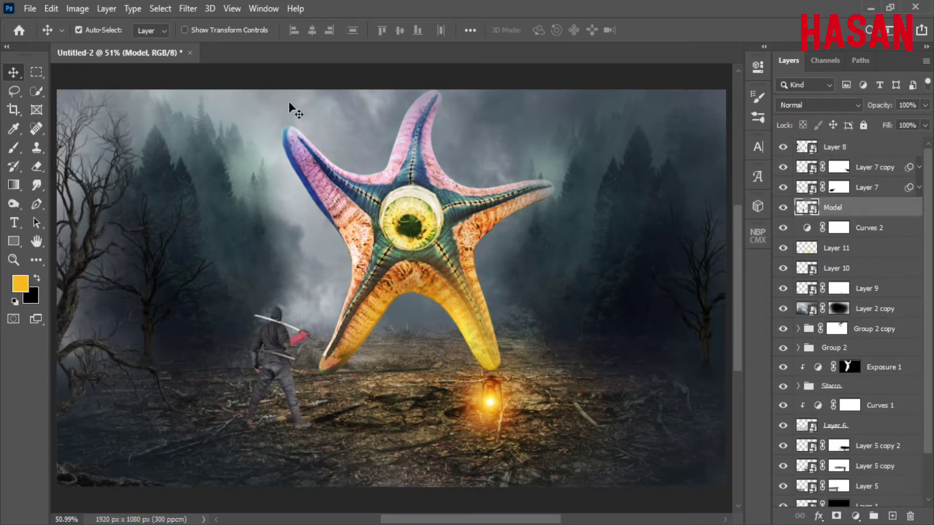
Create Layer 15 in Linear Dodge (Add) mode, filled with neutral black and clipped to Model
{"action": "left_click", "coordinate": [107, 8]}
{"action": "left_click", "coordinate": [292, 21]}
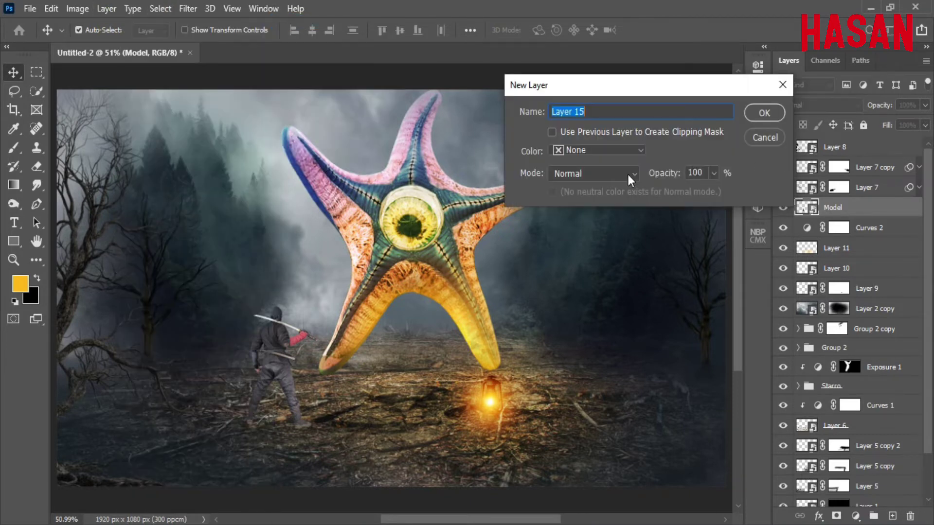
{"action": "left_click", "coordinate": [630, 173]}
{"action": "left_click", "coordinate": [588, 278]}
{"action": "left_click", "coordinate": [553, 191]}
{"action": "left_click", "coordinate": [764, 112]}
{"action": "right_click", "coordinate": [866, 207]}
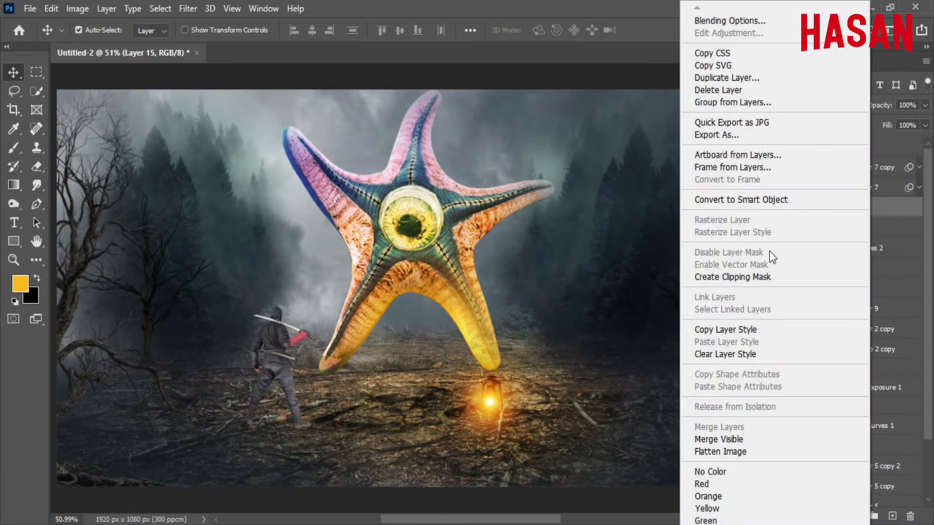
{"action": "left_click", "coordinate": [730, 276]}
Brush warm orange lantern glow onto the ninja's sleeve, hand and legs
{"action": "scroll", "coordinate": [340, 331], "scroll_direction": "up", "scroll_amount": 2}
{"action": "key", "text": "b"}
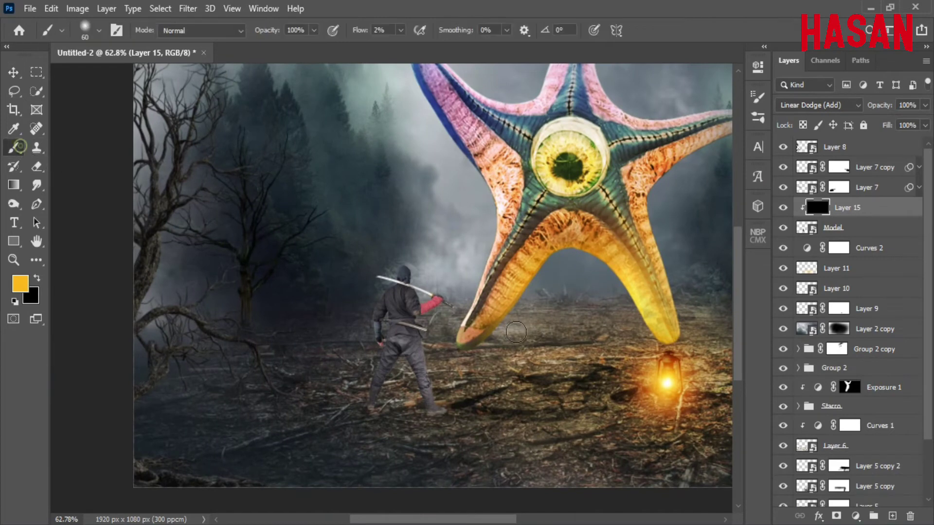
{"action": "scroll", "coordinate": [432, 327], "scroll_direction": "up", "scroll_amount": 4}
{"action": "scroll", "coordinate": [432, 327], "scroll_direction": "down", "scroll_amount": 2}
{"action": "left_click_drag", "start_coordinate": [459, 382], "coordinate": [365, 355]}
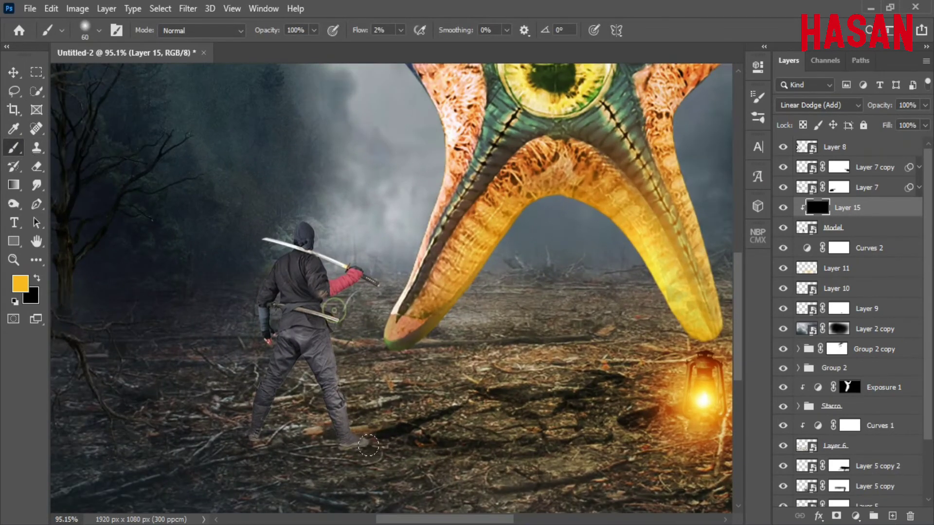
{"action": "scroll", "coordinate": [321, 329], "scroll_direction": "up", "scroll_amount": 2}
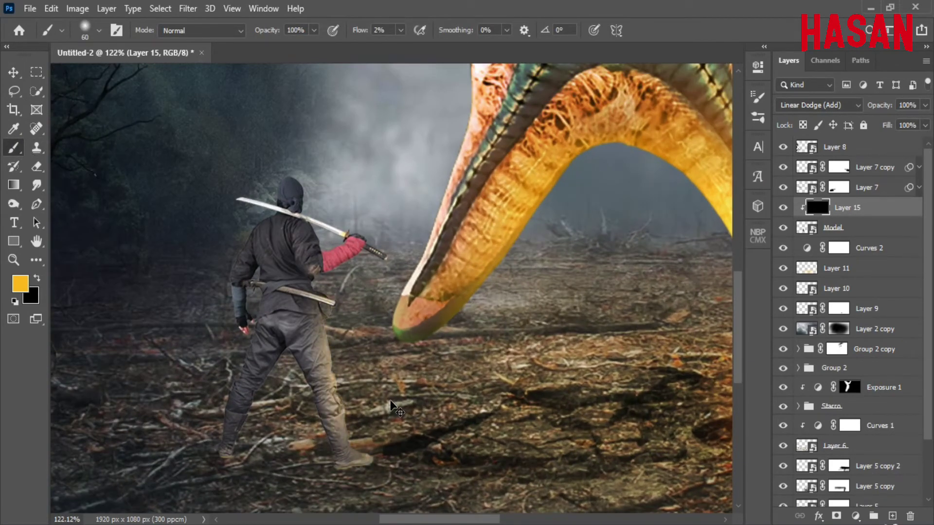
{"action": "scroll", "coordinate": [328, 350], "scroll_direction": "down", "scroll_amount": 2}
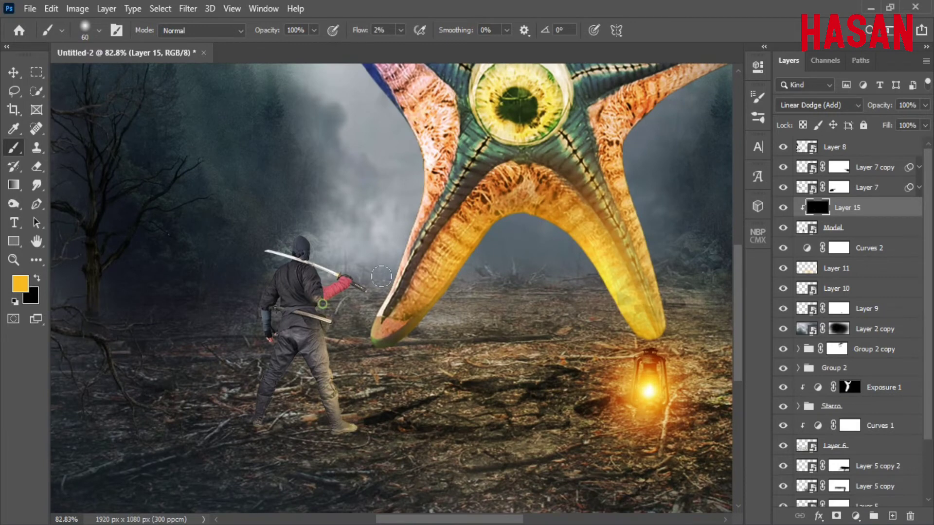
{"action": "mouse_move", "coordinate": [382, 276]}
{"action": "left_mouse_down"}
{"action": "mouse_move", "coordinate": [341, 292]}
{"action": "mouse_move", "coordinate": [367, 284]}
{"action": "left_mouse_up"}
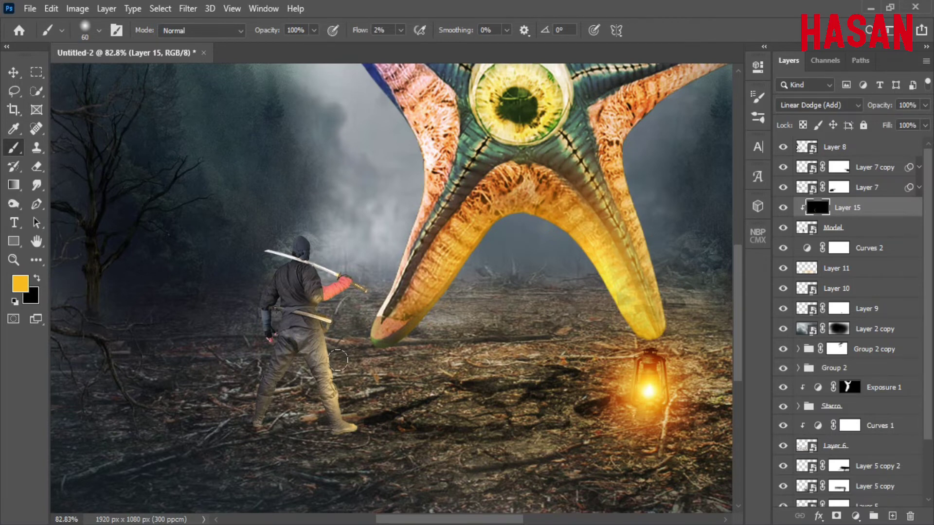
{"action": "scroll", "coordinate": [442, 413], "scroll_direction": "up", "scroll_amount": 2}
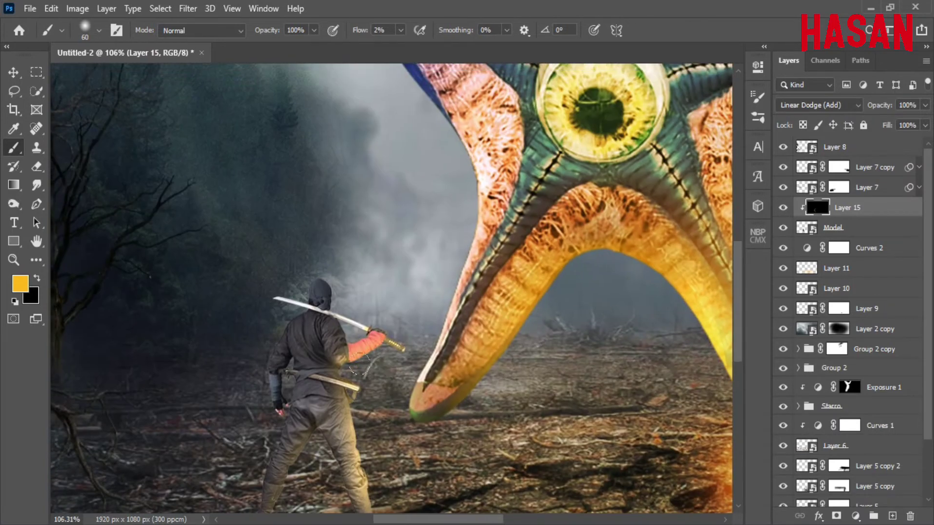
{"action": "left_click_drag", "start_coordinate": [400, 388], "coordinate": [388, 314]}
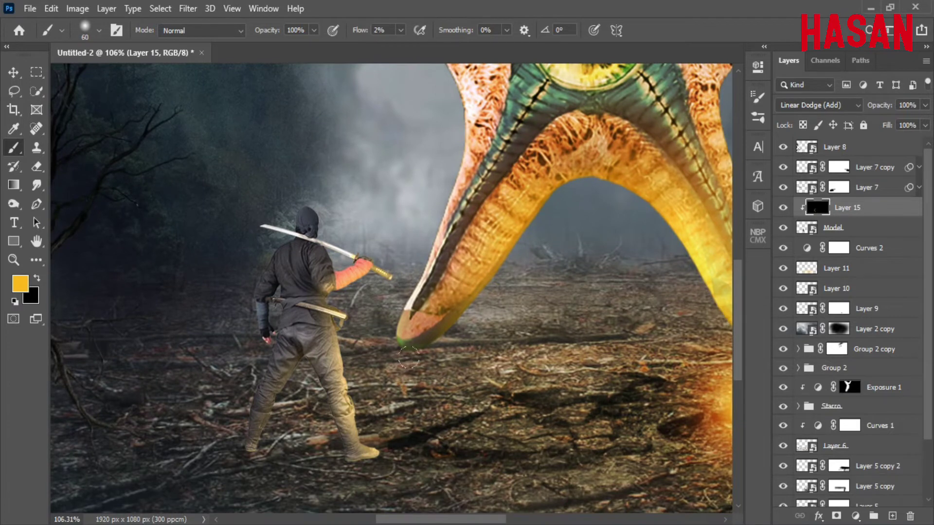
{"action": "left_click", "coordinate": [106, 8]}
Create Layer 16 in Linear Dodge (Add) mode, clipped, with white as the foreground colour
{"action": "left_click", "coordinate": [298, 19]}
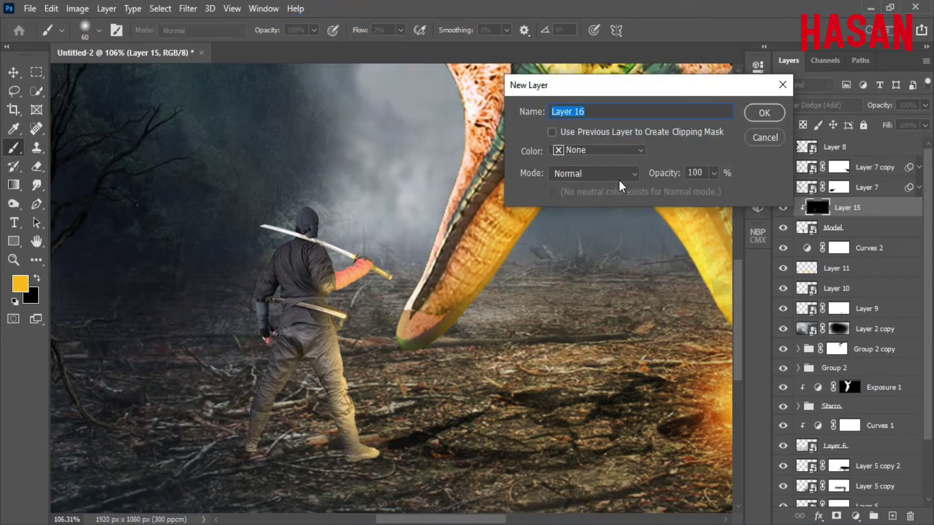
{"action": "left_click", "coordinate": [604, 174]}
{"action": "left_click", "coordinate": [603, 278]}
{"action": "left_click", "coordinate": [664, 193]}
{"action": "left_click", "coordinate": [764, 112]}
{"action": "key", "text": "x"}
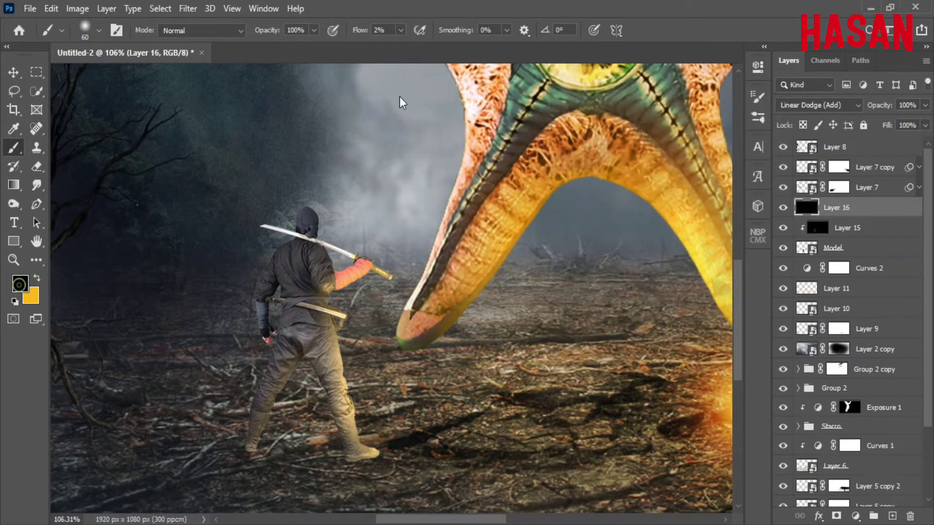
{"action": "left_click", "coordinate": [20, 283]}
{"action": "left_click", "coordinate": [573, 71]}
{"action": "left_click", "coordinate": [881, 63]}
{"action": "right_click", "coordinate": [871, 208]}
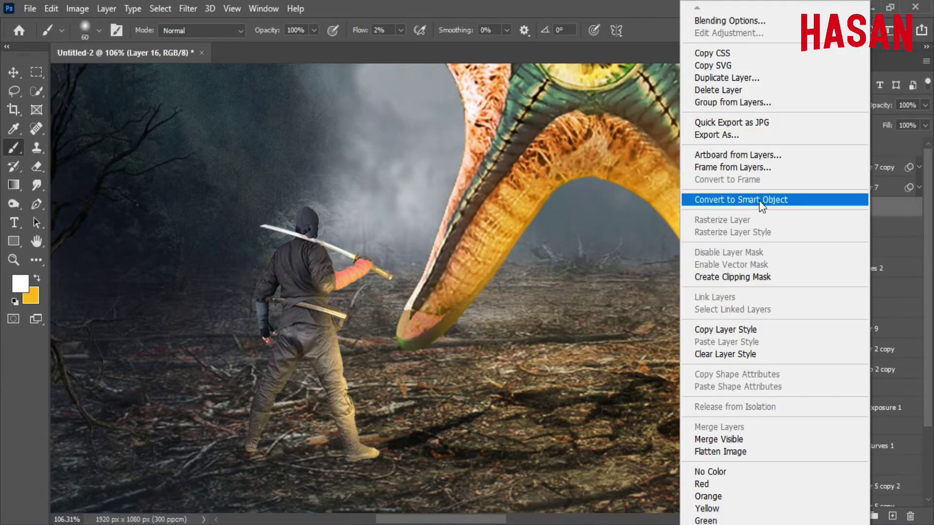
{"action": "key", "text": "Escape"}
Paint white light on the ninja's arm and leg, then lower Layer 16 to 60% opacity
{"action": "scroll", "coordinate": [341, 413], "scroll_direction": "up", "scroll_amount": 3}
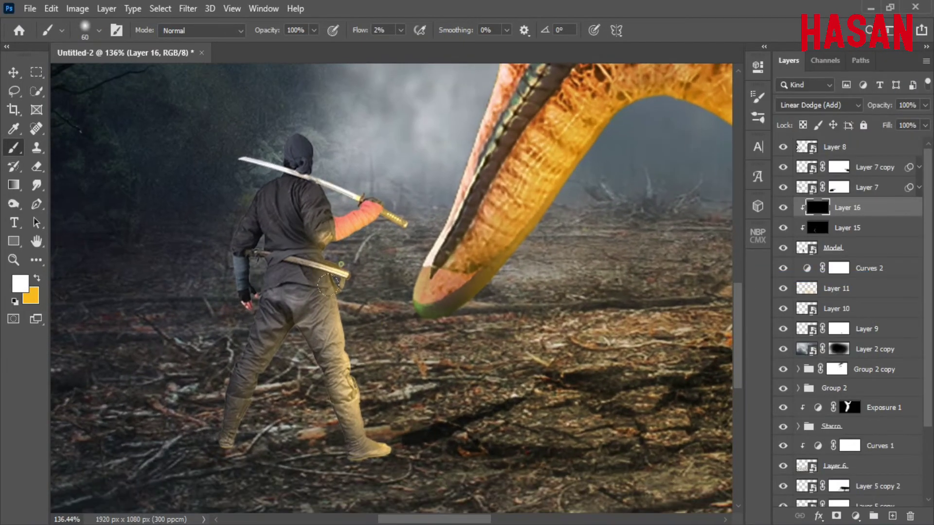
{"action": "left_click_drag", "start_coordinate": [338, 227], "coordinate": [358, 220]}
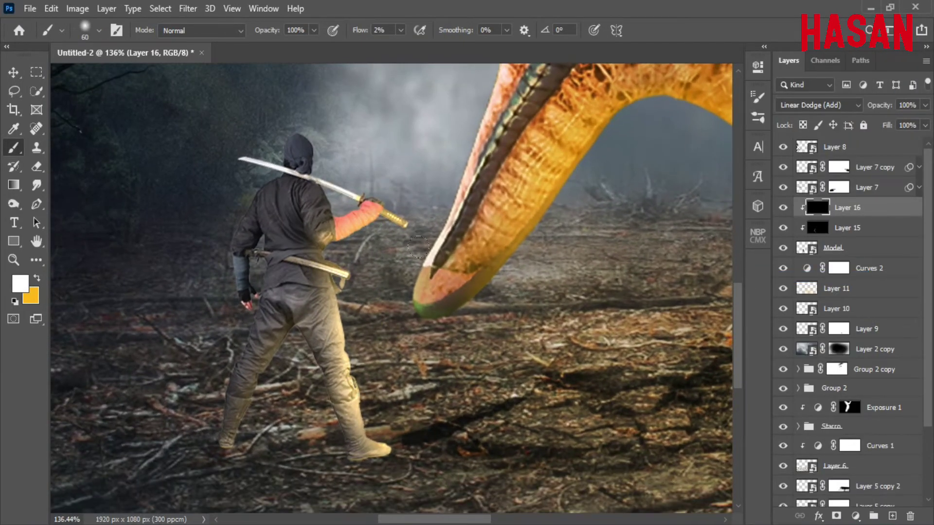
{"action": "left_click_drag", "start_coordinate": [272, 340], "coordinate": [218, 458]}
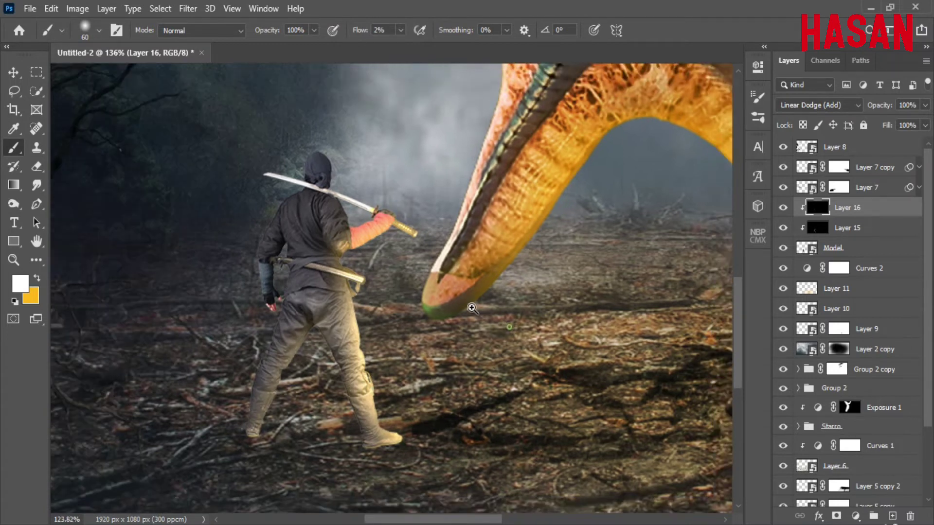
{"action": "scroll", "coordinate": [438, 311], "scroll_direction": "down", "scroll_amount": 5}
{"action": "left_click_drag", "start_coordinate": [880, 105], "coordinate": [857, 110]}
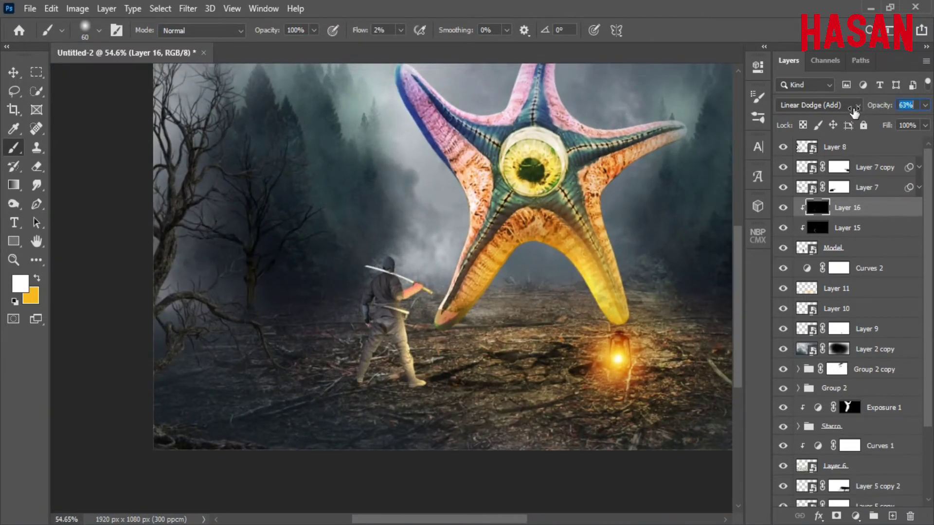
{"action": "scroll", "coordinate": [383, 346], "scroll_direction": "up", "scroll_amount": 3}
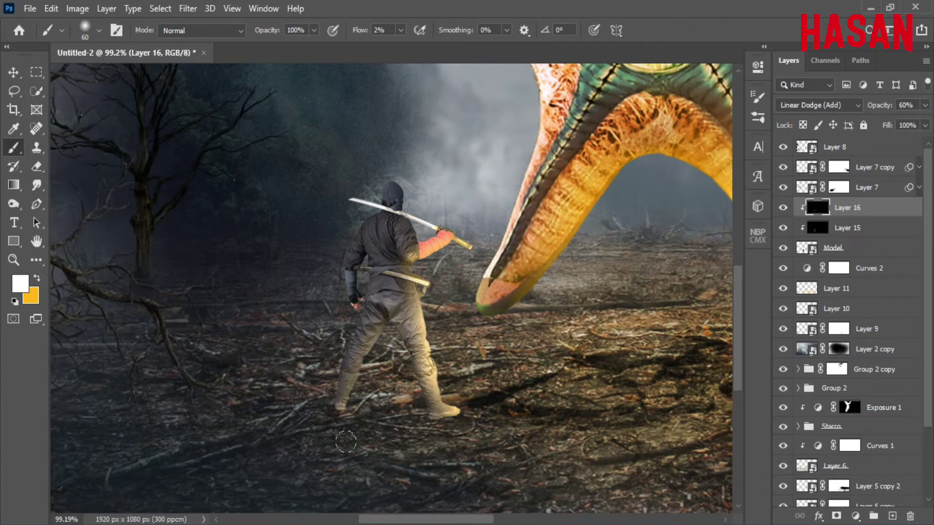
{"action": "scroll", "coordinate": [521, 292], "scroll_direction": "down", "scroll_amount": 3}
{"action": "left_click", "coordinate": [13, 72]}
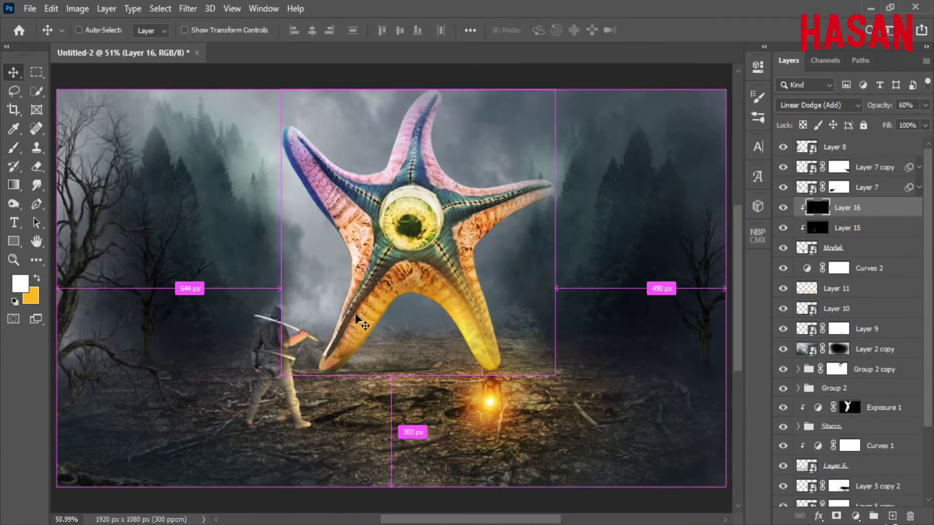
Add Layer 17 above Curves 2 and set up a black soft brush
{"action": "left_click", "coordinate": [881, 268]}
{"action": "left_click", "coordinate": [892, 515]}
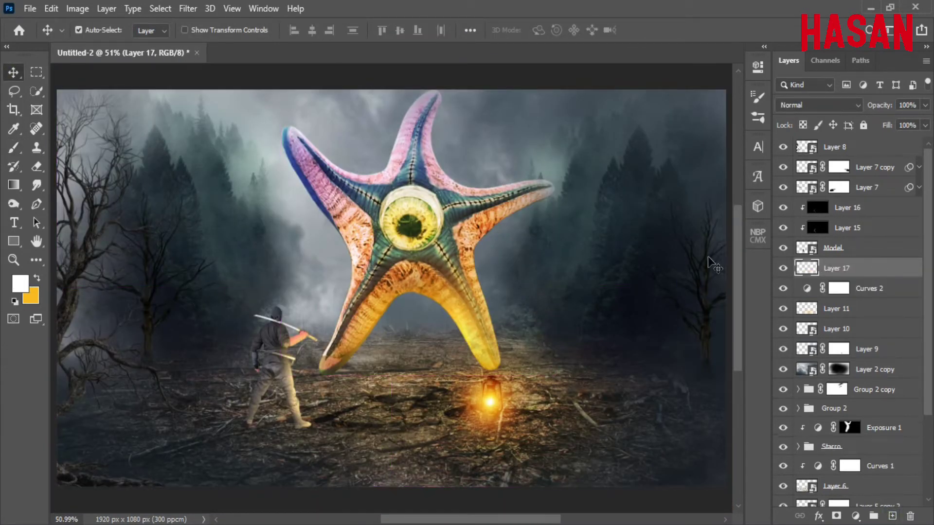
{"action": "key", "text": "b"}
{"action": "scroll", "coordinate": [298, 418], "scroll_direction": "up", "scroll_amount": 5}
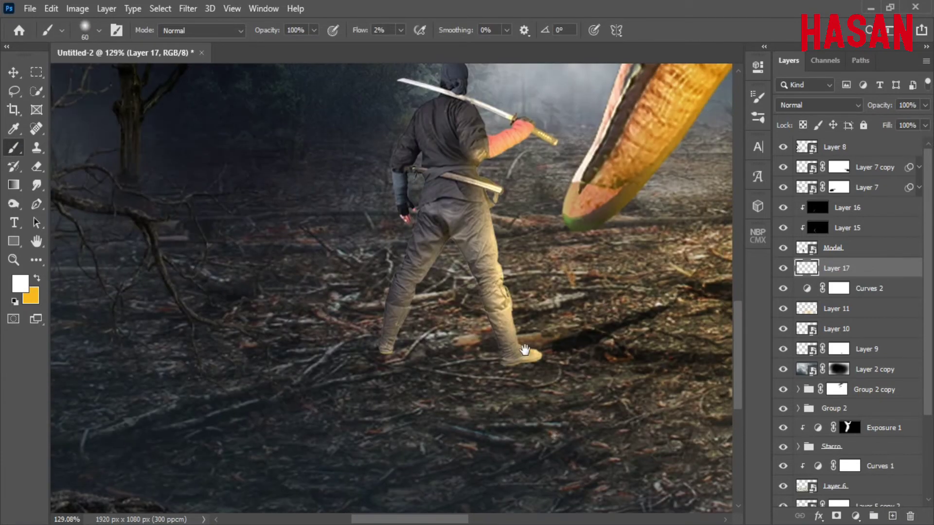
{"action": "left_click", "coordinate": [20, 283]}
{"action": "left_click", "coordinate": [589, 253]}
{"action": "left_click", "coordinate": [824, 62]}
{"action": "scroll", "coordinate": [426, 296], "scroll_direction": "down", "scroll_amount": 1}
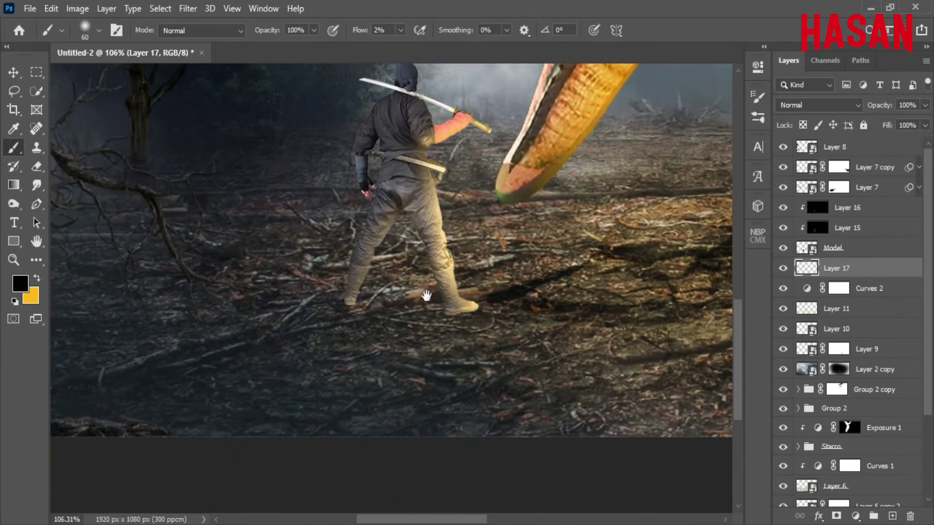
{"action": "scroll", "coordinate": [426, 295], "scroll_direction": "up", "scroll_amount": 2}
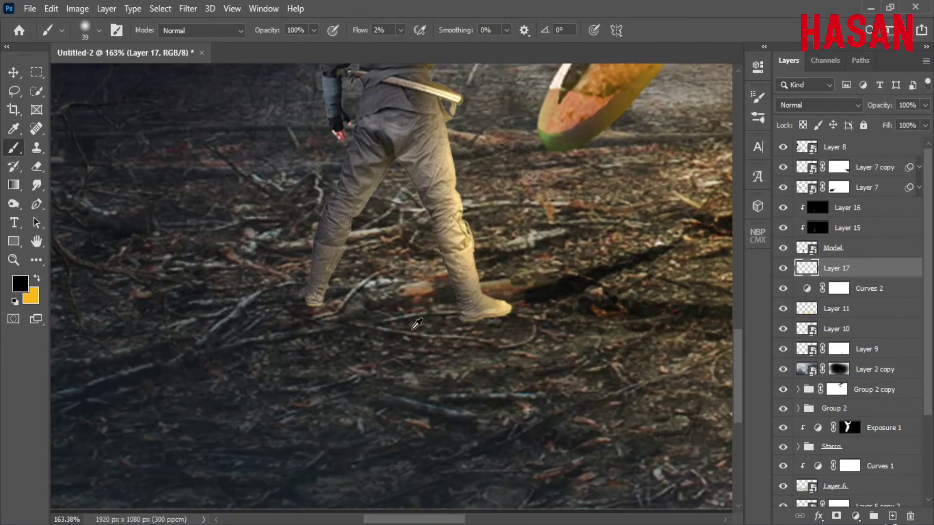
Paint faint shadows under the ninja's feet with brush flow at 4%
{"action": "left_click_drag", "start_coordinate": [399, 343], "coordinate": [482, 341]}
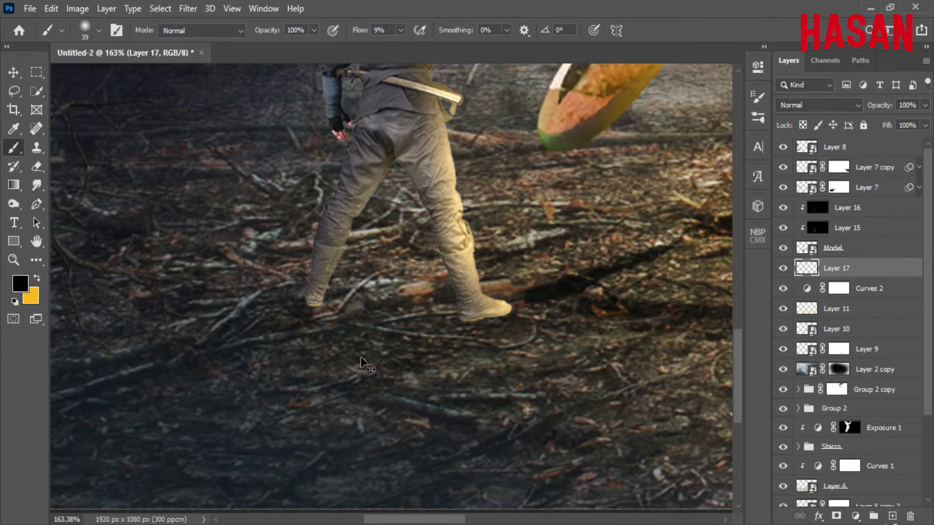
{"action": "scroll", "coordinate": [392, 369], "scroll_direction": "down", "scroll_amount": 5}
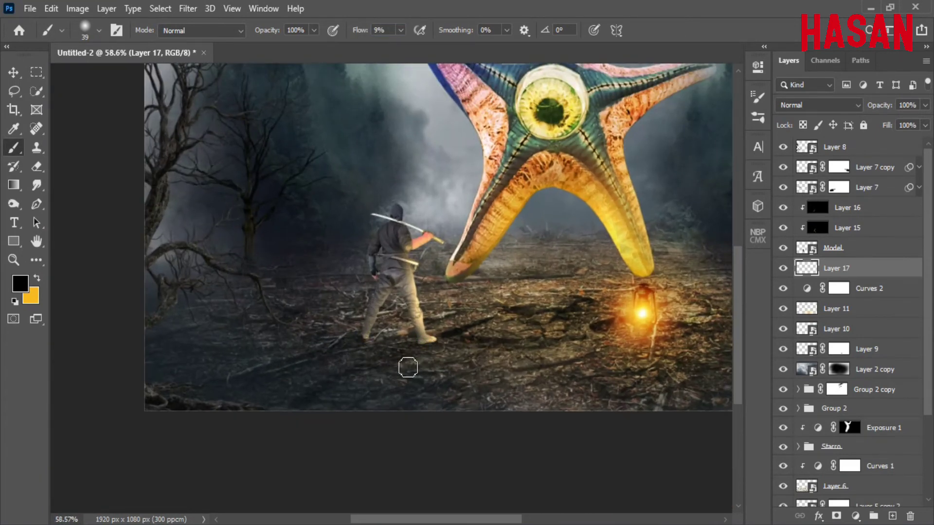
{"action": "scroll", "coordinate": [408, 367], "scroll_direction": "up", "scroll_amount": 1}
{"action": "scroll", "coordinate": [377, 348], "scroll_direction": "up", "scroll_amount": 1}
{"action": "type", "text": "4"}
{"action": "key", "text": "Return"}
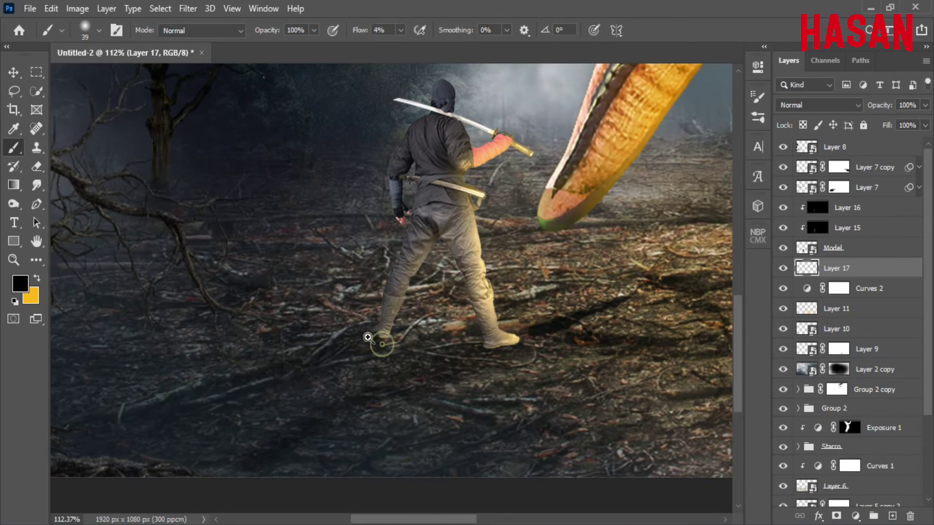
{"action": "scroll", "coordinate": [364, 334], "scroll_direction": "down", "scroll_amount": 1}
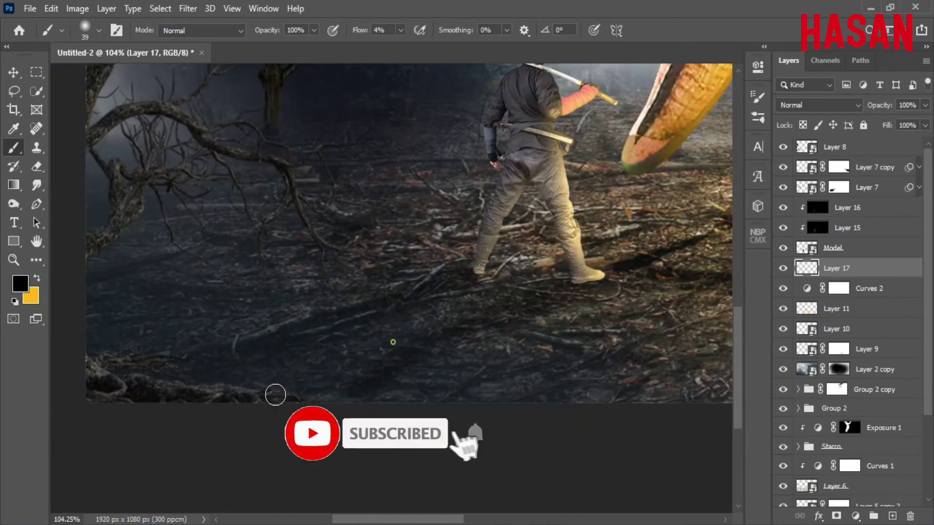
{"action": "scroll", "coordinate": [297, 296], "scroll_direction": "down", "scroll_amount": 2}
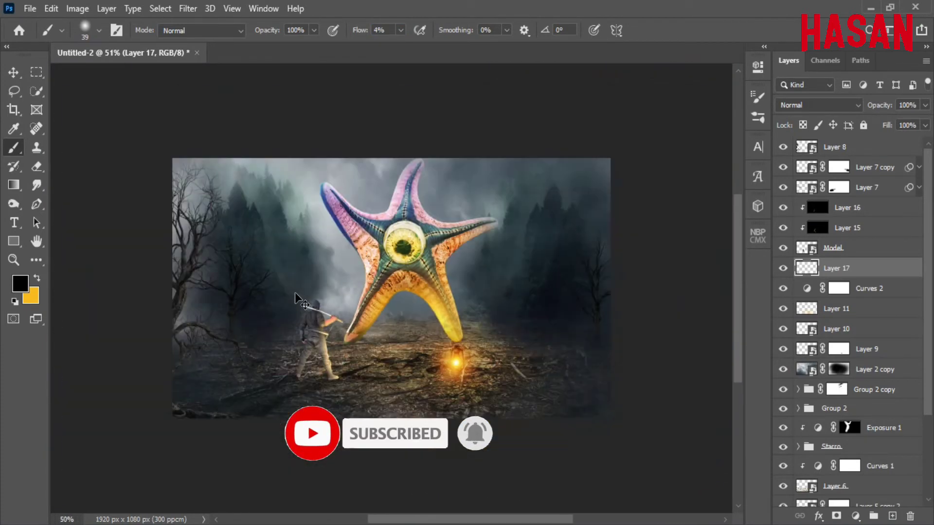
{"action": "scroll", "coordinate": [298, 298], "scroll_direction": "up", "scroll_amount": 1}
{"action": "scroll", "coordinate": [298, 297], "scroll_direction": "up", "scroll_amount": 2}
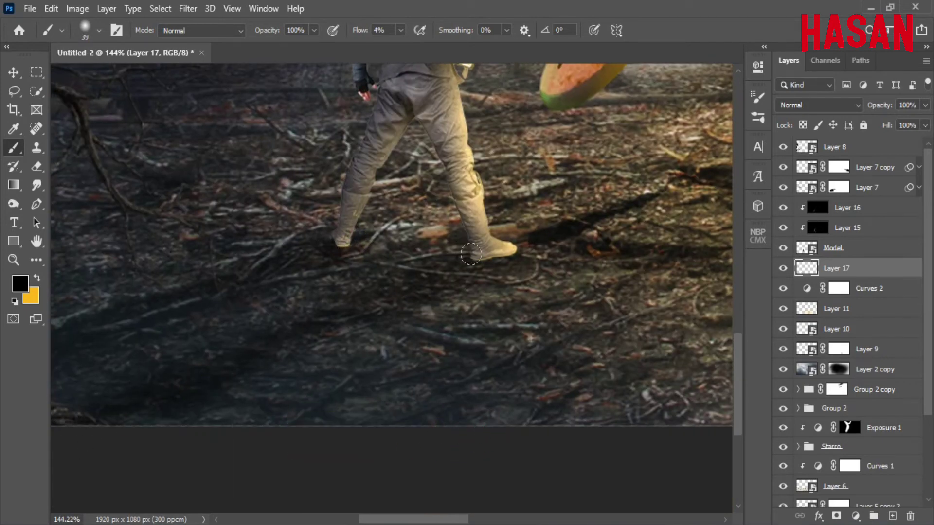
{"action": "scroll", "coordinate": [470, 254], "scroll_direction": "down", "scroll_amount": 2}
{"action": "scroll", "coordinate": [389, 280], "scroll_direction": "down", "scroll_amount": 1}
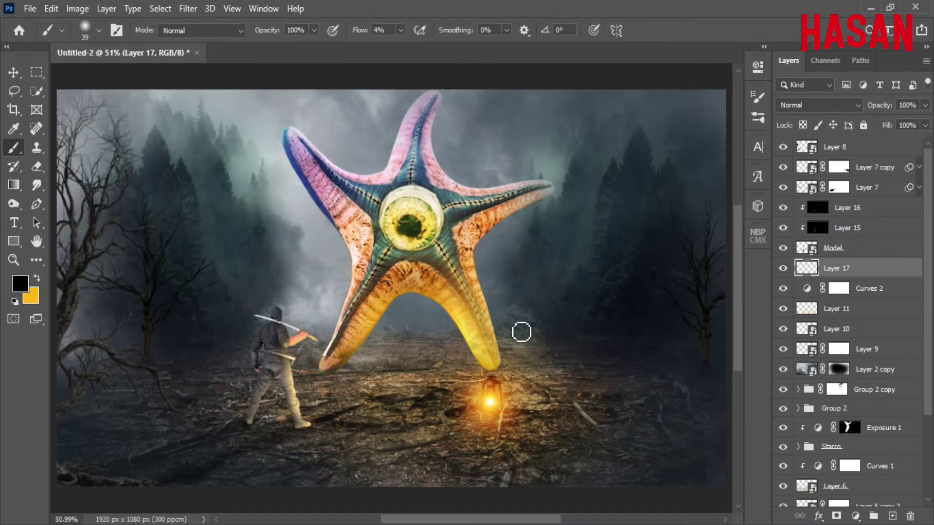
Add a new Layer 18 above Layer 8 and clip it to Layer 8
{"action": "key", "text": "v"}
{"action": "left_click", "coordinate": [858, 145]}
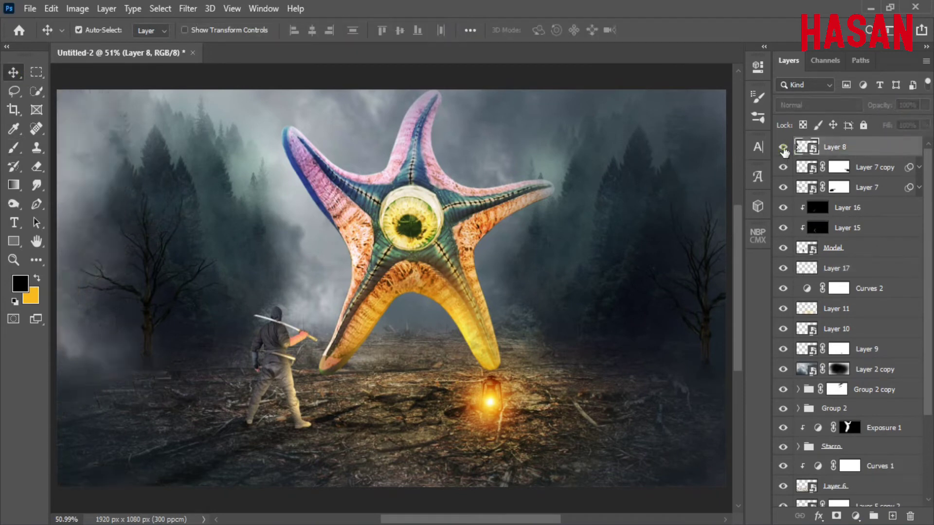
{"action": "left_click", "coordinate": [893, 516]}
{"action": "right_click", "coordinate": [874, 147]}
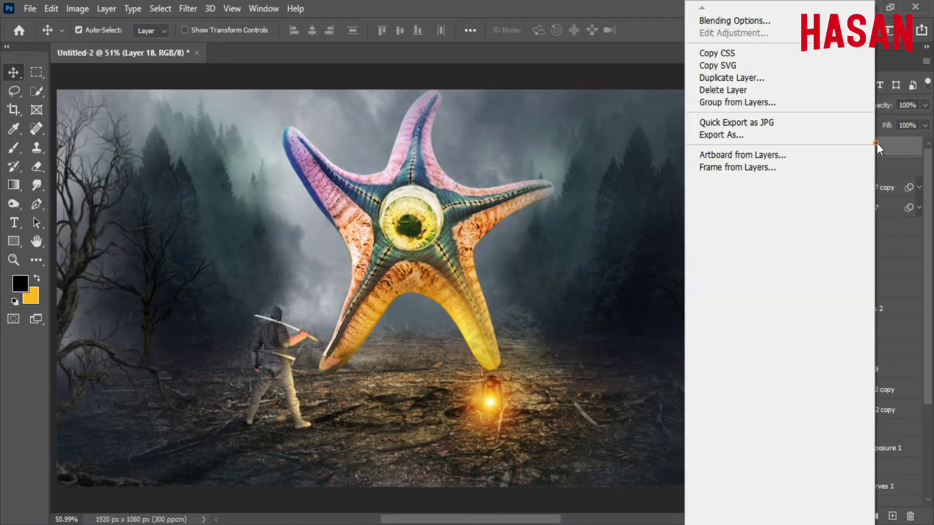
{"action": "left_click", "coordinate": [759, 273]}
Set Layer 18 to Overlay and paint yellow onto it with a size 223 brush
{"action": "key", "text": "b"}
{"action": "left_click", "coordinate": [41, 279]}
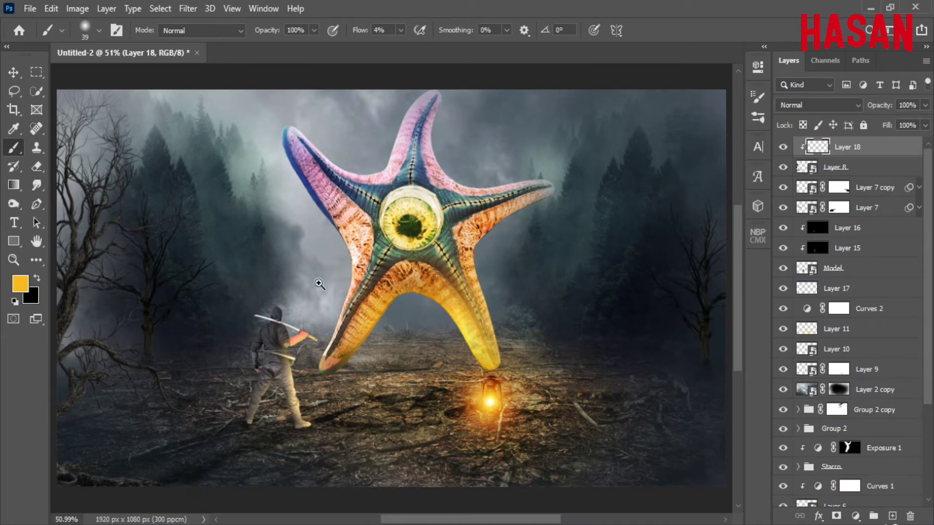
{"action": "scroll", "coordinate": [317, 284], "scroll_direction": "down", "scroll_amount": 2}
{"action": "left_click", "coordinate": [861, 106]}
{"action": "left_click", "coordinate": [788, 279]}
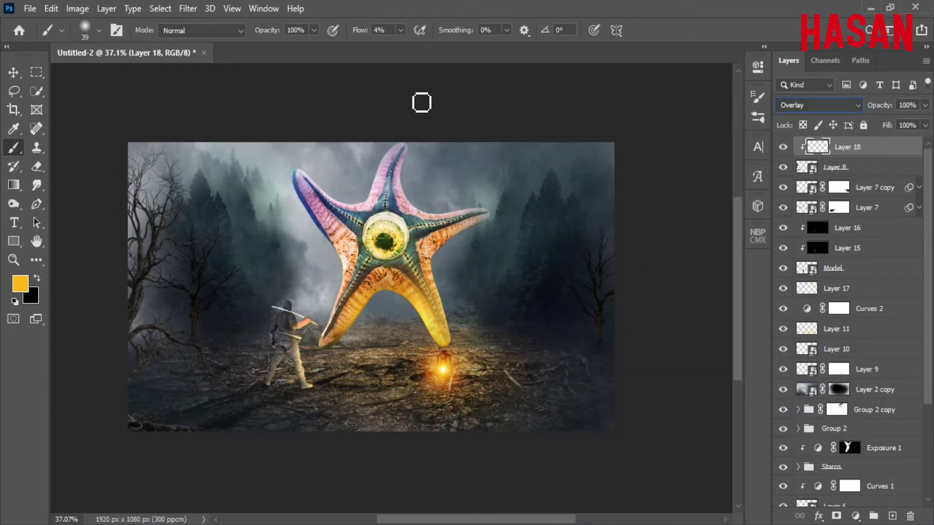
{"action": "scroll", "coordinate": [198, 256], "scroll_direction": "up", "scroll_amount": 5}
{"action": "scroll", "coordinate": [199, 255], "scroll_direction": "down", "scroll_amount": 3}
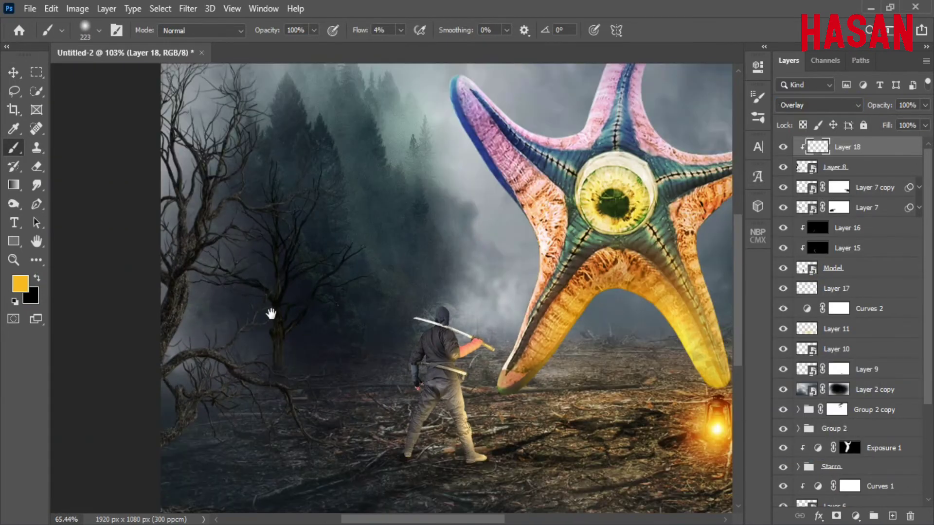
{"action": "scroll", "coordinate": [271, 313], "scroll_direction": "down", "scroll_amount": 2}
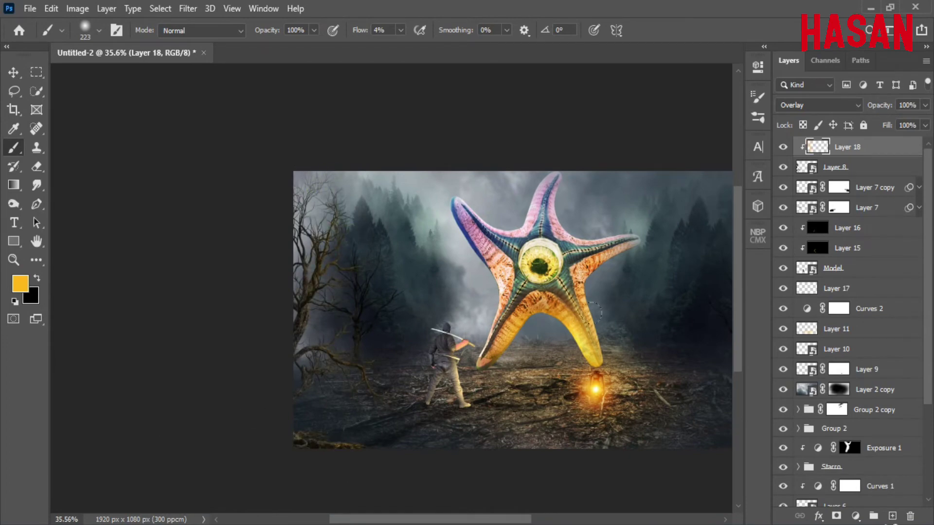
{"action": "scroll", "coordinate": [596, 319], "scroll_direction": "up", "scroll_amount": 2}
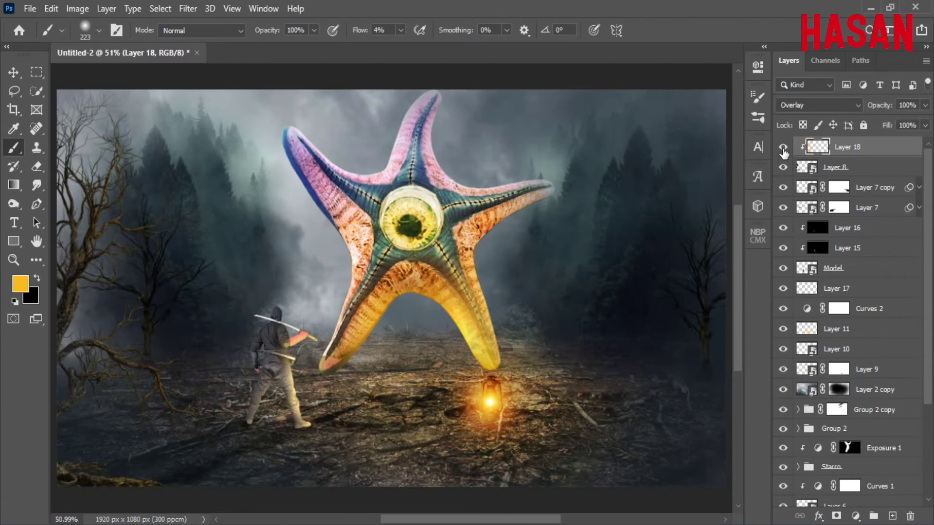
Collapse Group 2 and add Layer 19 clipped to Layer 7 in Overlay mode
{"action": "key", "text": "v"}
{"action": "left_click", "coordinate": [203, 285]}
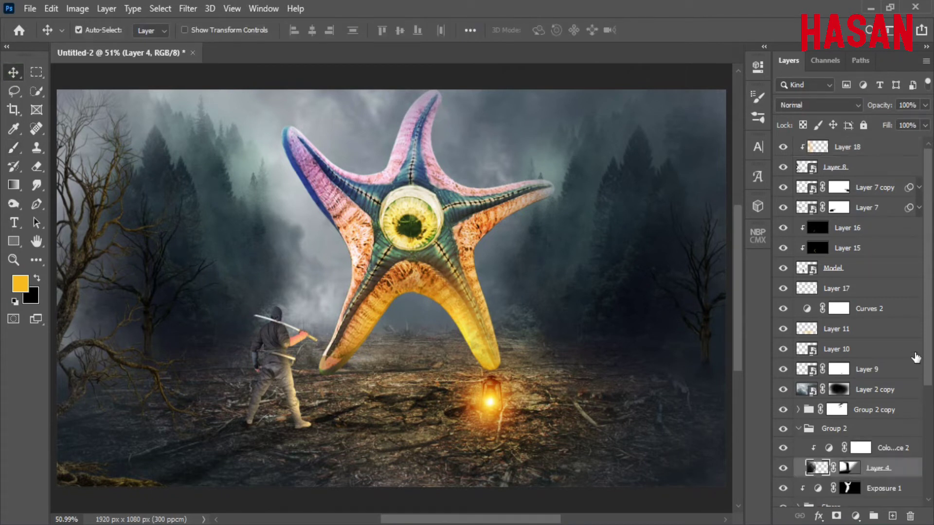
{"action": "left_click", "coordinate": [798, 429]}
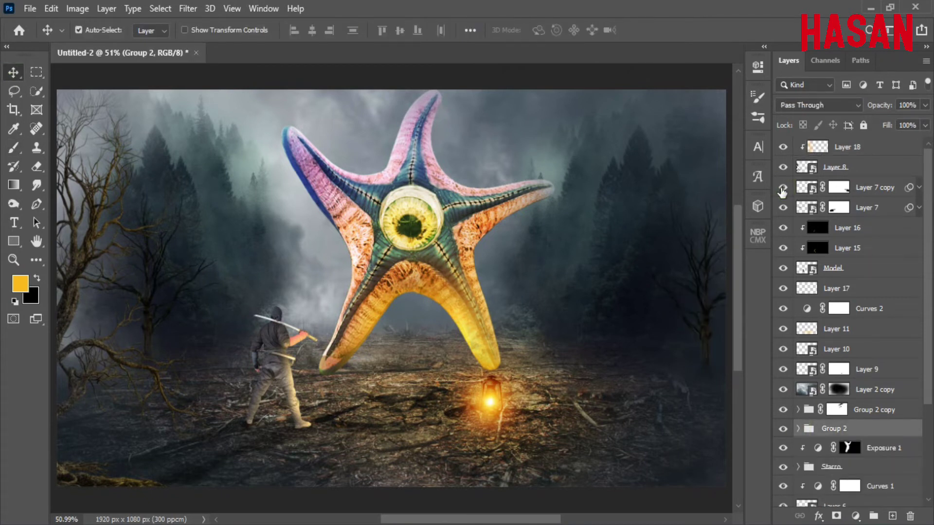
{"action": "left_click", "coordinate": [873, 208]}
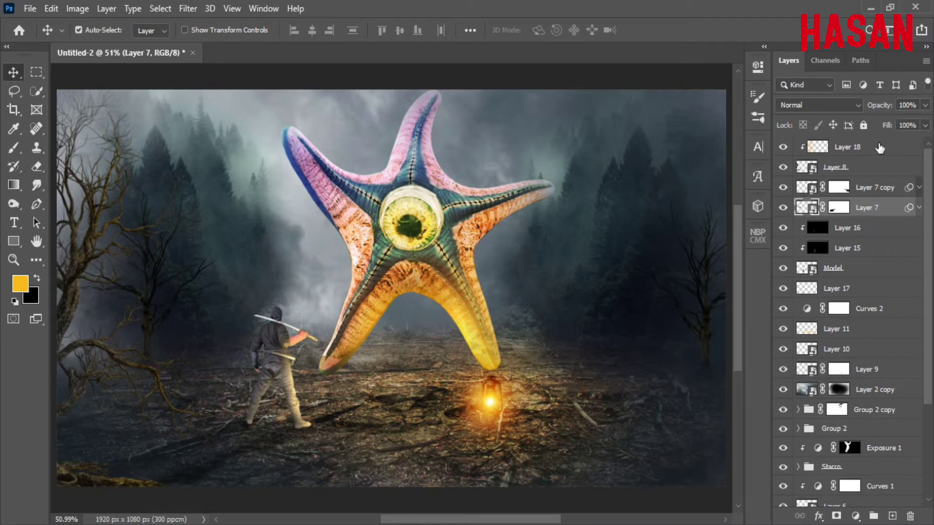
{"action": "left_click", "coordinate": [893, 518]}
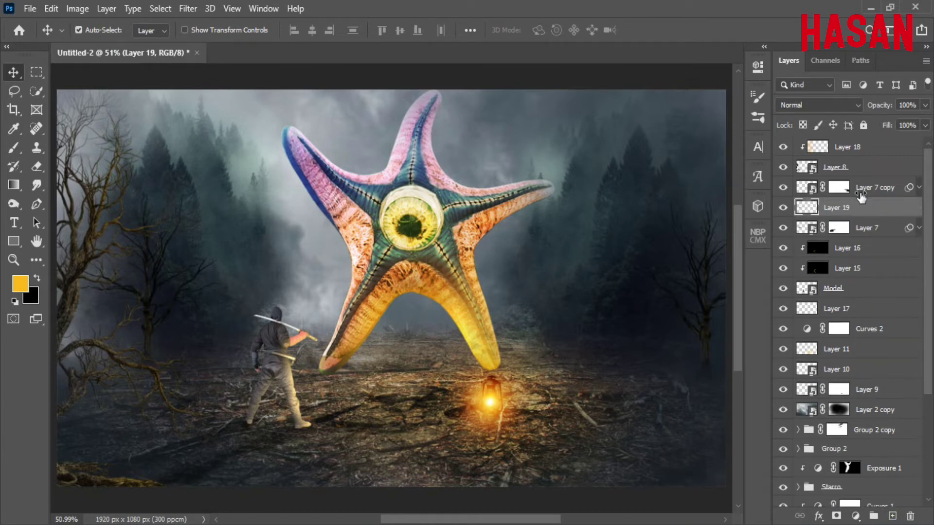
{"action": "right_click", "coordinate": [890, 208]}
{"action": "left_click", "coordinate": [729, 272]}
{"action": "left_click", "coordinate": [820, 105]}
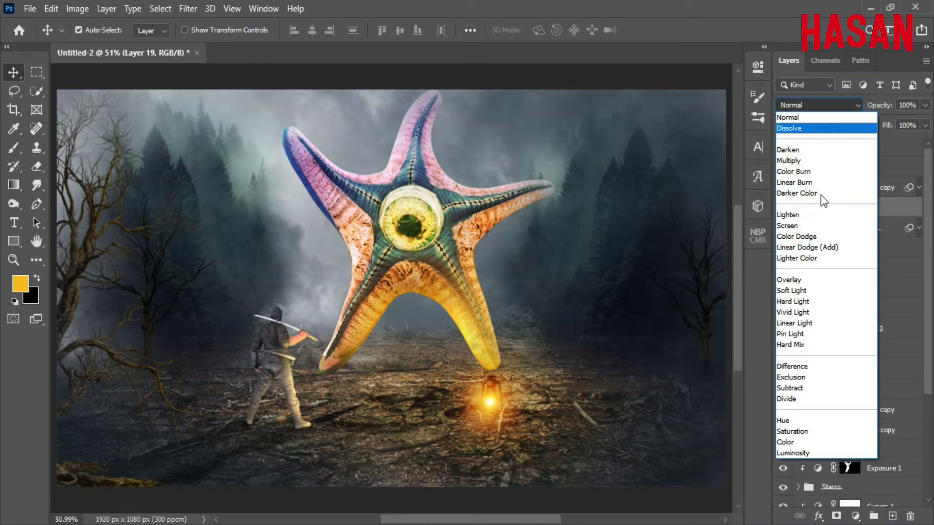
{"action": "left_click", "coordinate": [818, 279]}
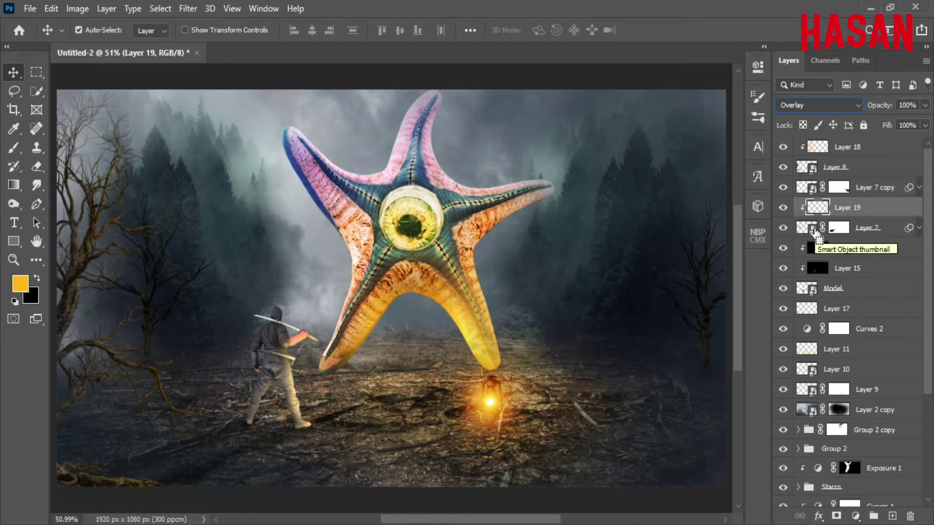
Paint warm yellow onto Layer 19 with the brush
{"action": "key", "text": "b"}
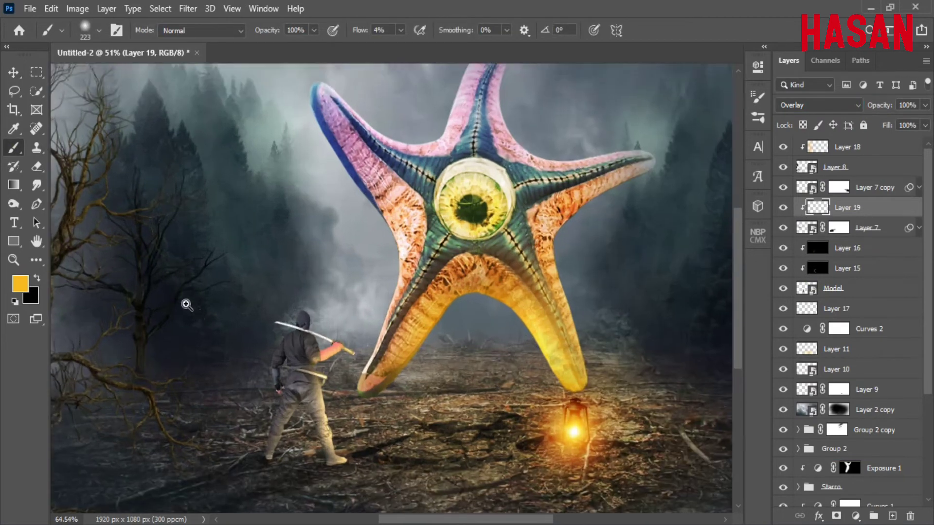
{"action": "scroll", "coordinate": [159, 214], "scroll_direction": "down", "scroll_amount": 2}
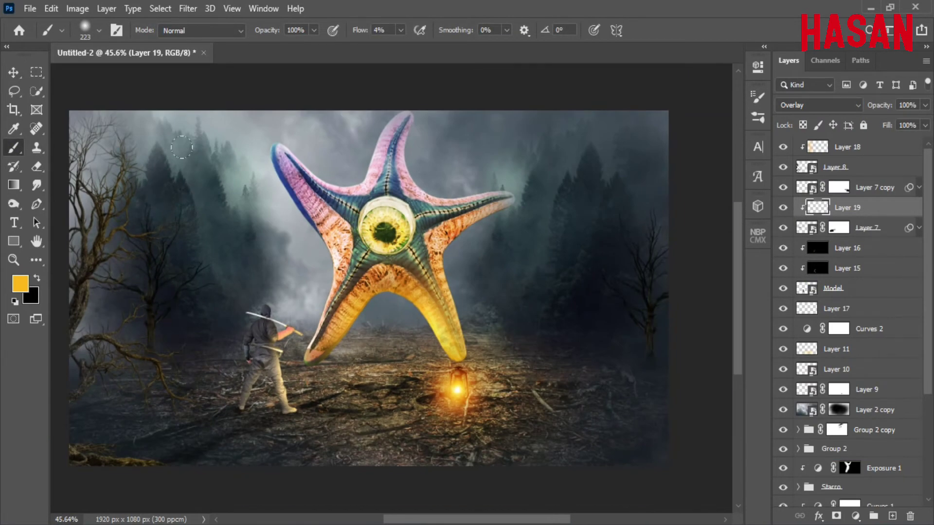
{"action": "left_click", "coordinate": [794, 231]}
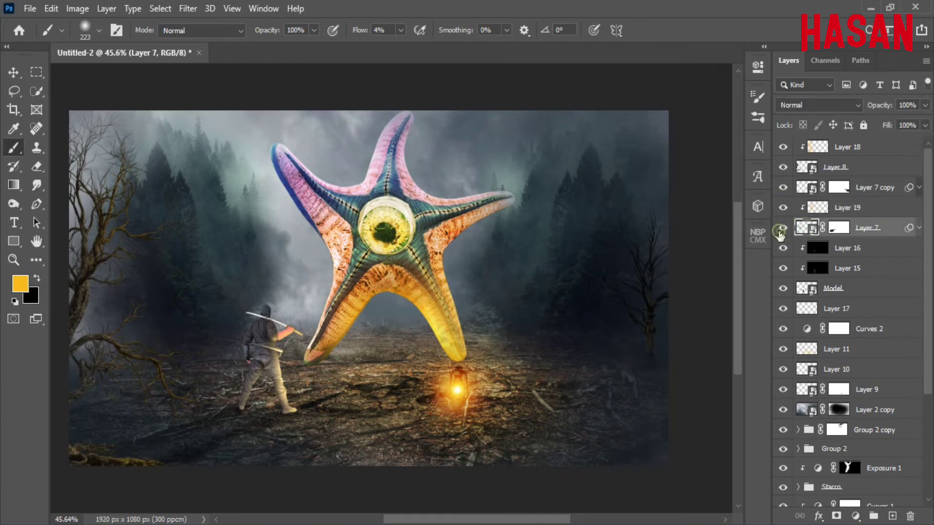
{"action": "left_click", "coordinate": [815, 210]}
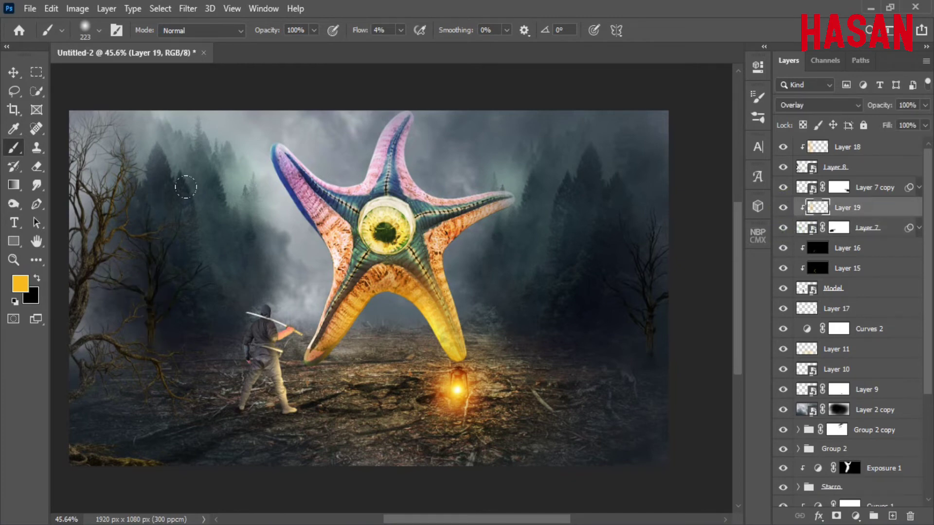
{"action": "scroll", "coordinate": [204, 253], "scroll_direction": "up", "scroll_amount": 5}
{"action": "scroll", "coordinate": [356, 303], "scroll_direction": "down", "scroll_amount": 6}
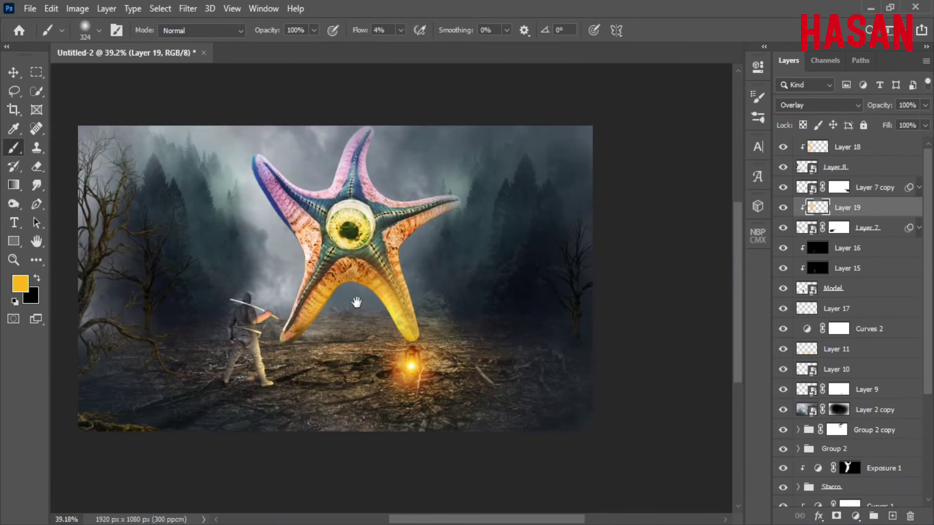
Add Layer 20 clipped to Layer 7 copy in Overlay mode
{"action": "left_click", "coordinate": [864, 197]}
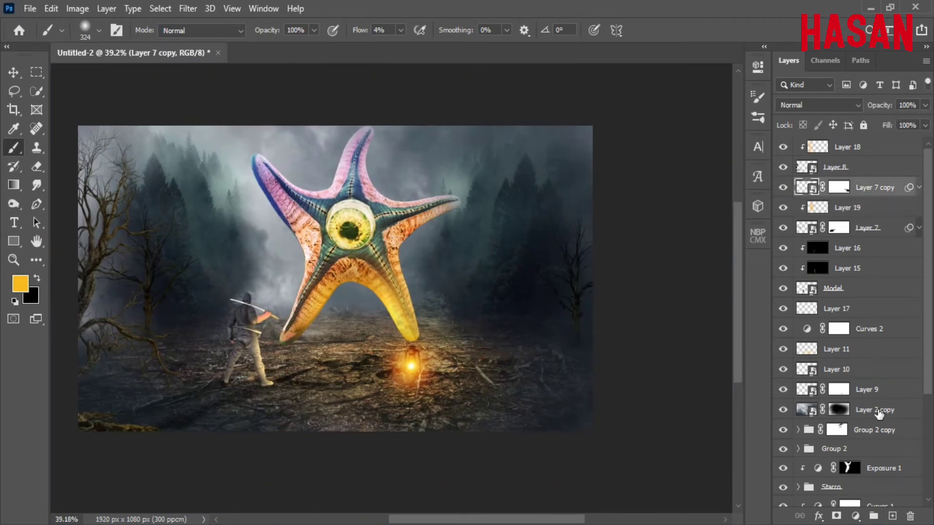
{"action": "left_click", "coordinate": [892, 516]}
{"action": "right_click", "coordinate": [878, 188]}
{"action": "left_click", "coordinate": [774, 277]}
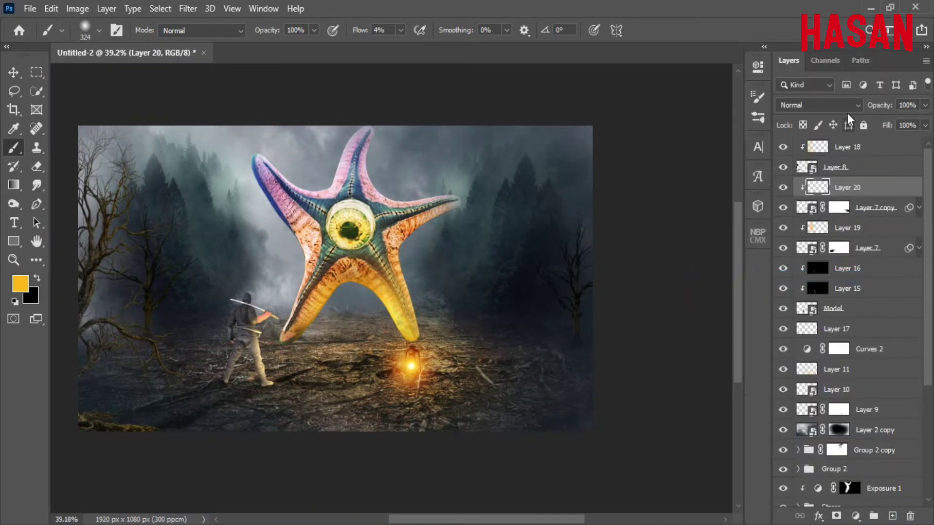
{"action": "left_click", "coordinate": [846, 106]}
{"action": "left_click", "coordinate": [826, 280]}
Move Layer 20's painted glow into position over the starfish
{"action": "scroll", "coordinate": [542, 224], "scroll_direction": "up", "scroll_amount": 2}
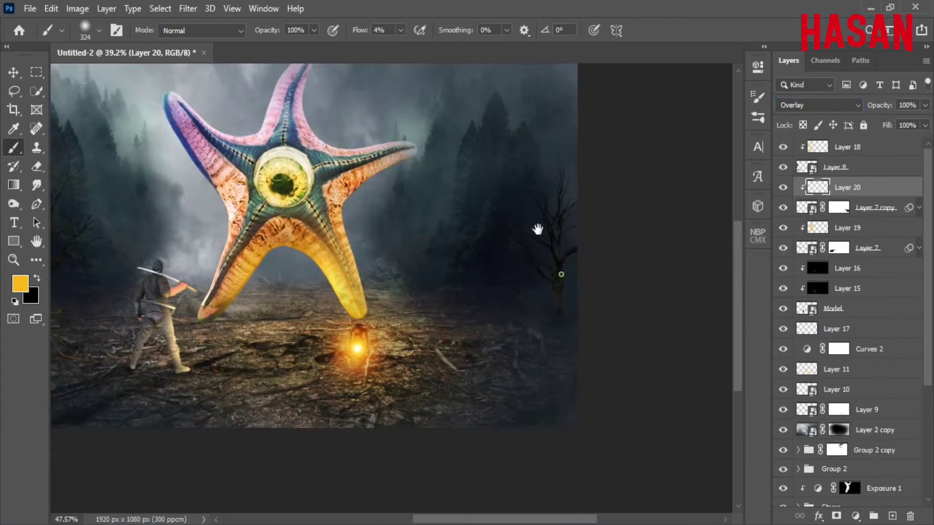
{"action": "scroll", "coordinate": [369, 253], "scroll_direction": "up", "scroll_amount": 1}
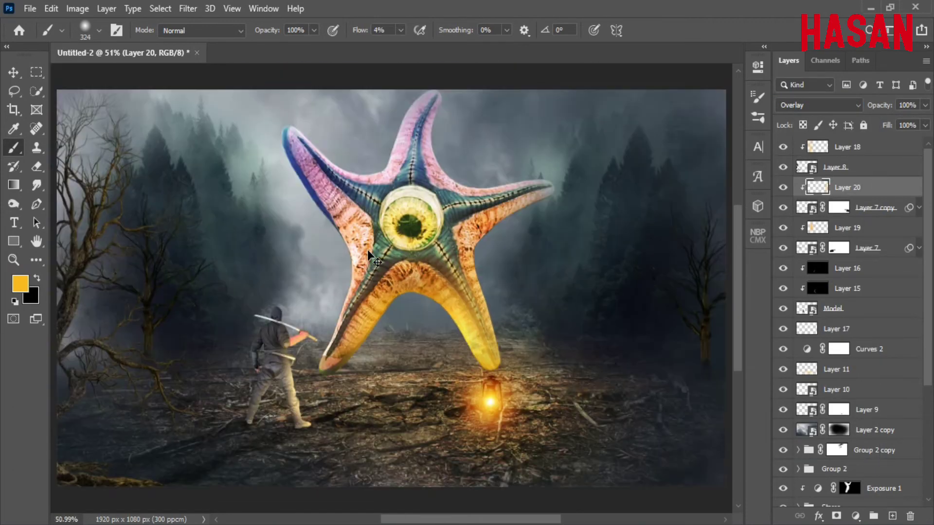
{"action": "left_click", "coordinate": [13, 73]}
{"action": "left_click_drag", "start_coordinate": [370, 311], "coordinate": [590, 292]}
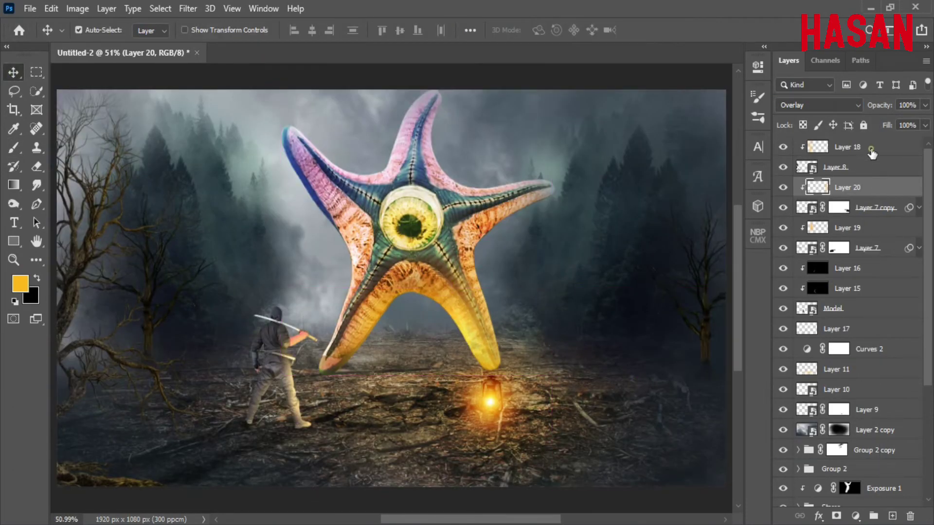
{"action": "left_click", "coordinate": [872, 150]}
Add Layer 21 and set a soft brush with cyan #28cfff as foreground colour
{"action": "left_click", "coordinate": [893, 517]}
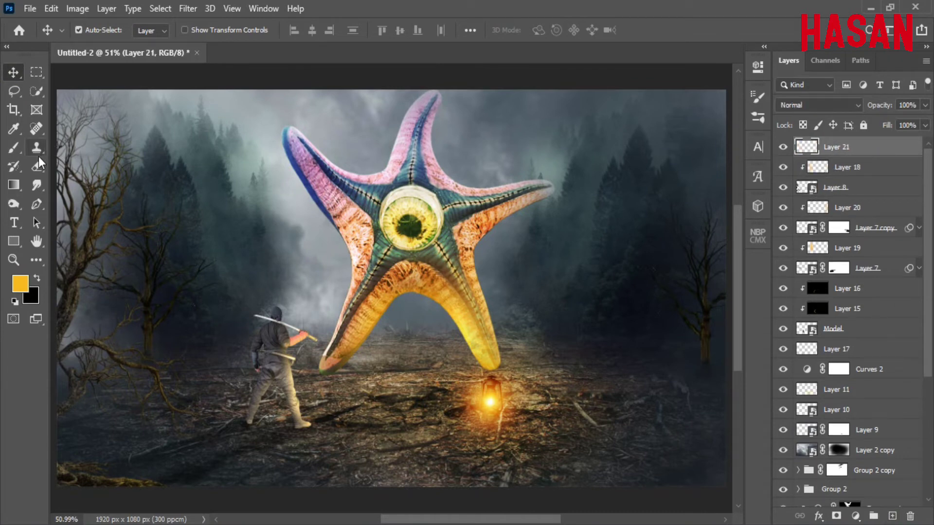
{"action": "left_click", "coordinate": [13, 148]}
{"action": "left_click", "coordinate": [36, 278]}
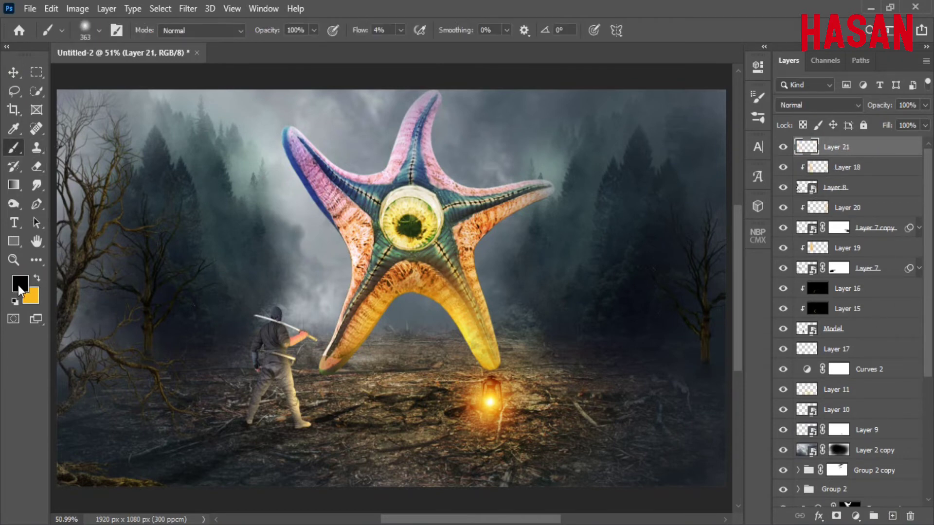
{"action": "left_click", "coordinate": [19, 283]}
{"action": "left_click_drag", "start_coordinate": [760, 251], "coordinate": [761, 154]}
{"action": "left_click_drag", "start_coordinate": [717, 118], "coordinate": [718, 68]}
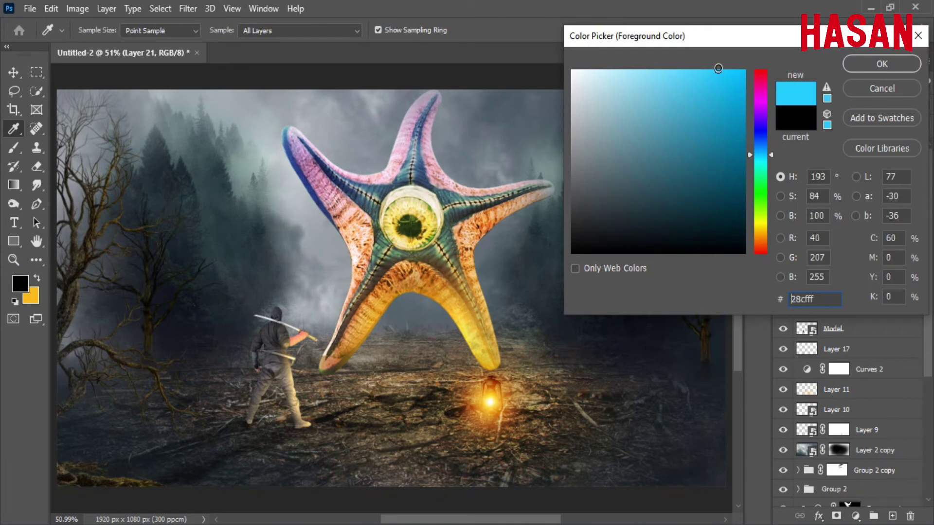
{"action": "left_click", "coordinate": [882, 64]}
Set Layer 21 to Overlay at 60% opacity to tint the sky blue
{"action": "scroll", "coordinate": [390, 205], "scroll_direction": "down", "scroll_amount": 3}
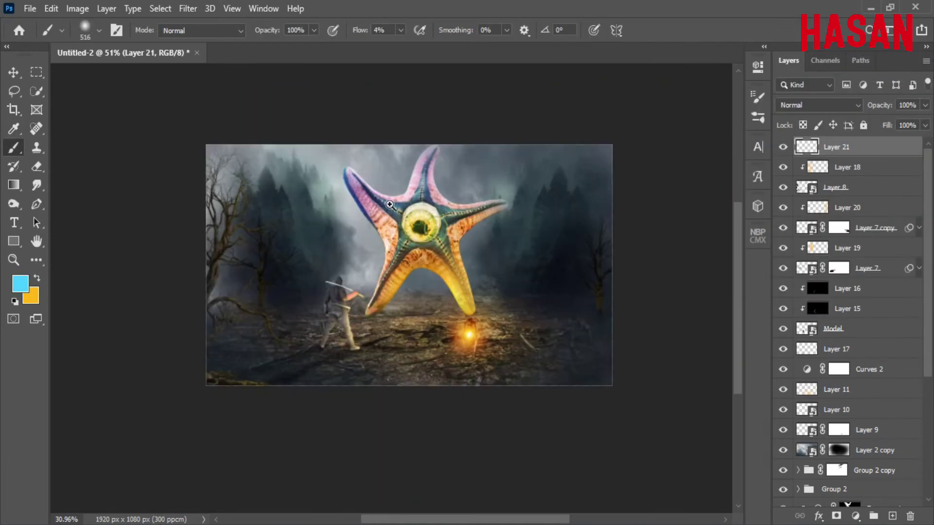
{"action": "left_click", "coordinate": [827, 105]}
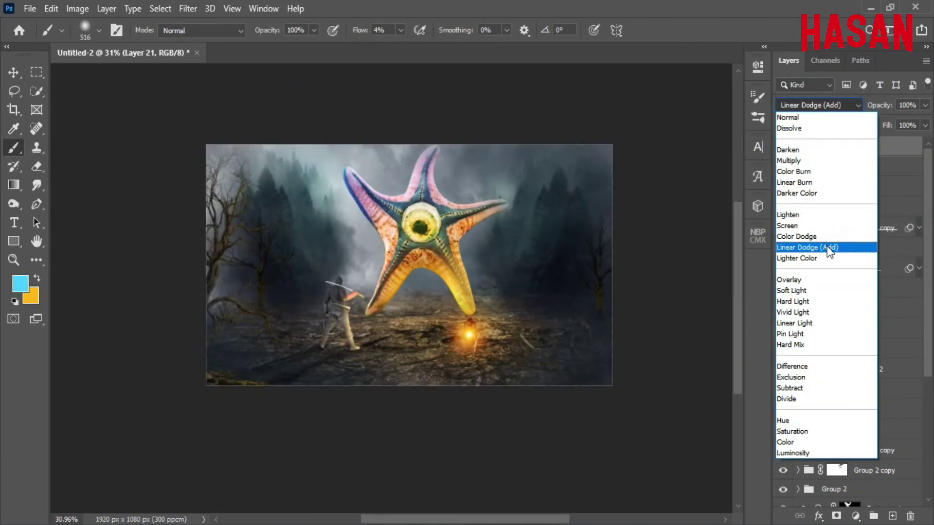
{"action": "left_click", "coordinate": [827, 278]}
{"action": "scroll", "coordinate": [338, 165], "scroll_direction": "up", "scroll_amount": 2}
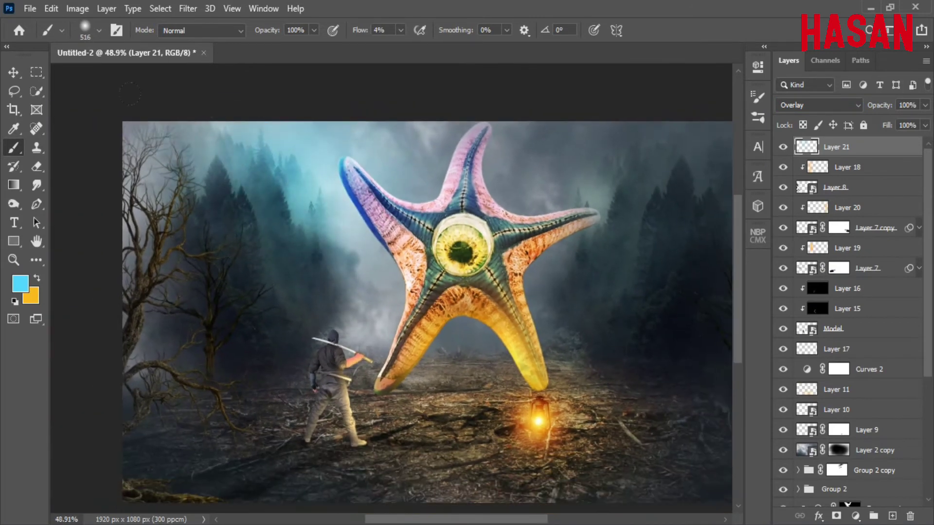
{"action": "scroll", "coordinate": [514, 222], "scroll_direction": "down", "scroll_amount": 2}
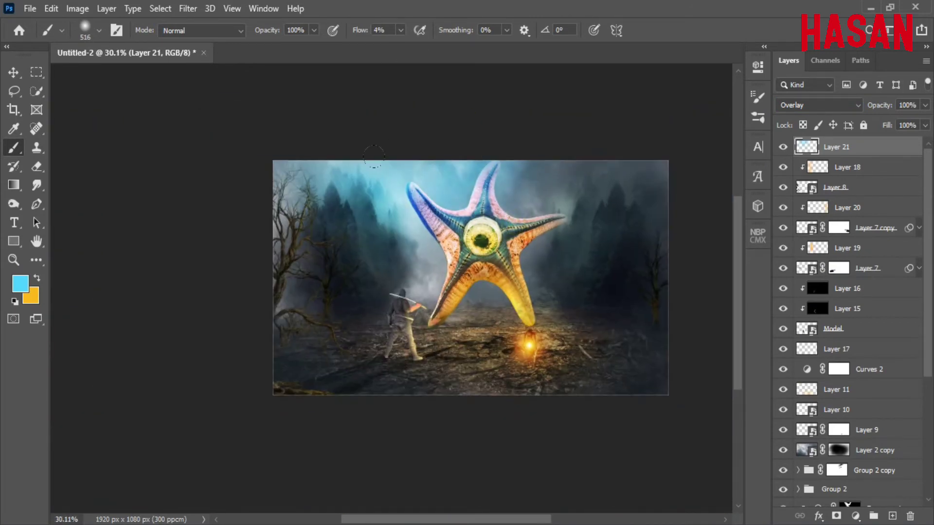
{"action": "scroll", "coordinate": [438, 195], "scroll_direction": "up", "scroll_amount": 2}
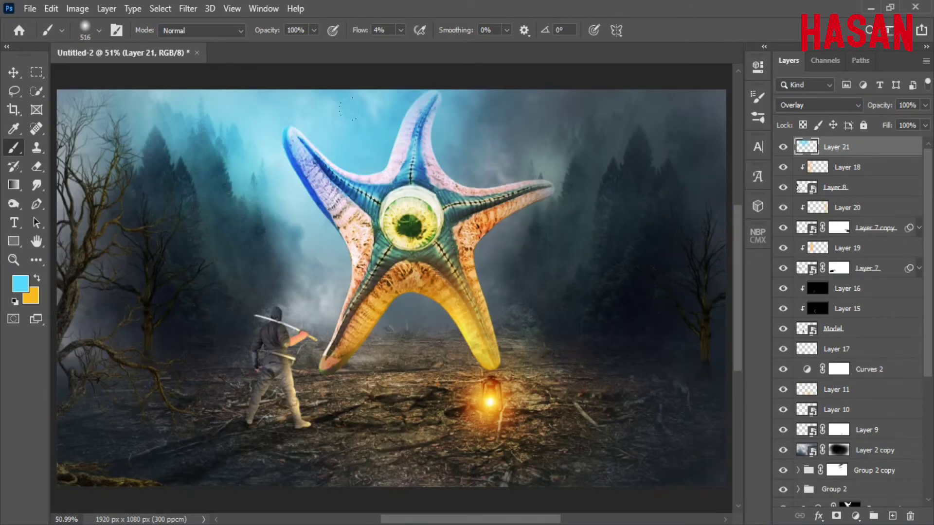
{"action": "left_click", "coordinate": [13, 72]}
{"action": "left_click", "coordinate": [783, 147]}
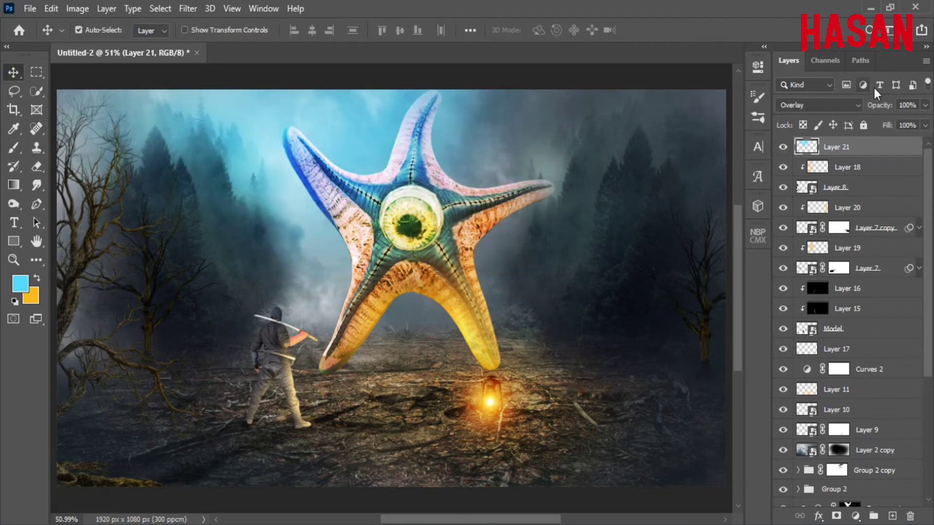
{"action": "left_click_drag", "start_coordinate": [878, 105], "coordinate": [864, 115]}
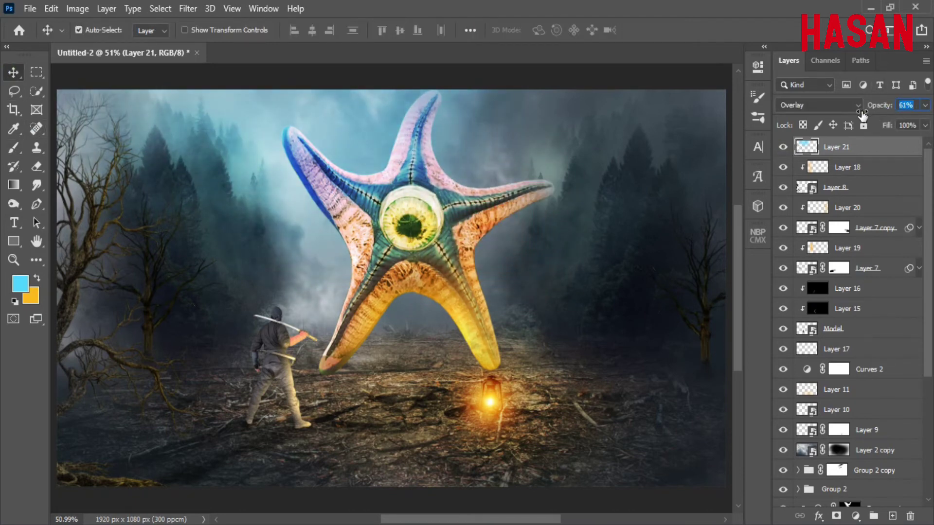
{"action": "type", "text": "60"}
{"action": "left_click", "coordinate": [782, 147]}
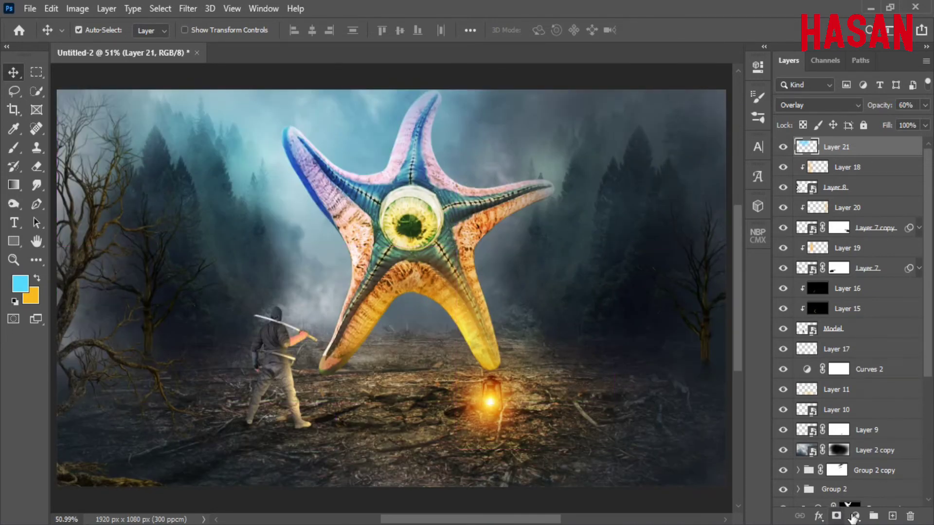
Add Color Balance 3: midtones toward yellow and red, shadows toward blue, highlights toward red and blue
{"action": "left_click", "coordinate": [855, 517]}
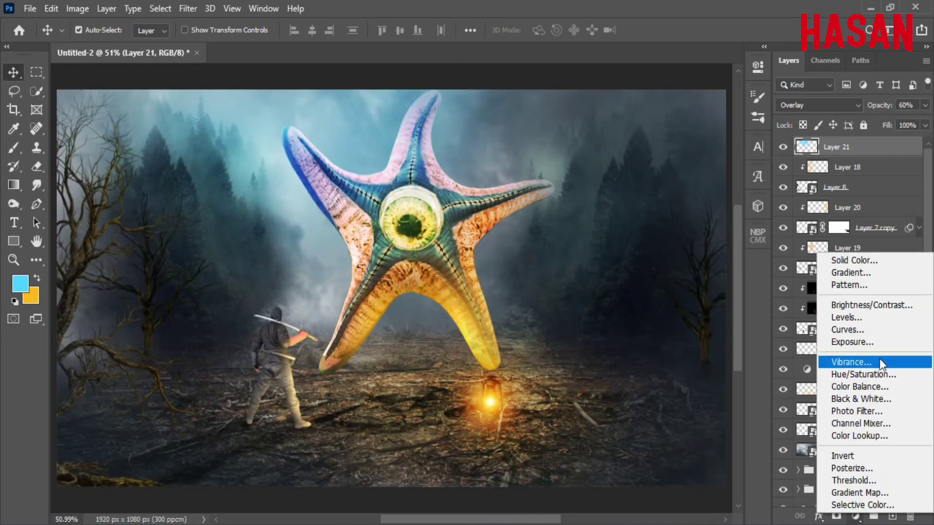
{"action": "left_click", "coordinate": [878, 384]}
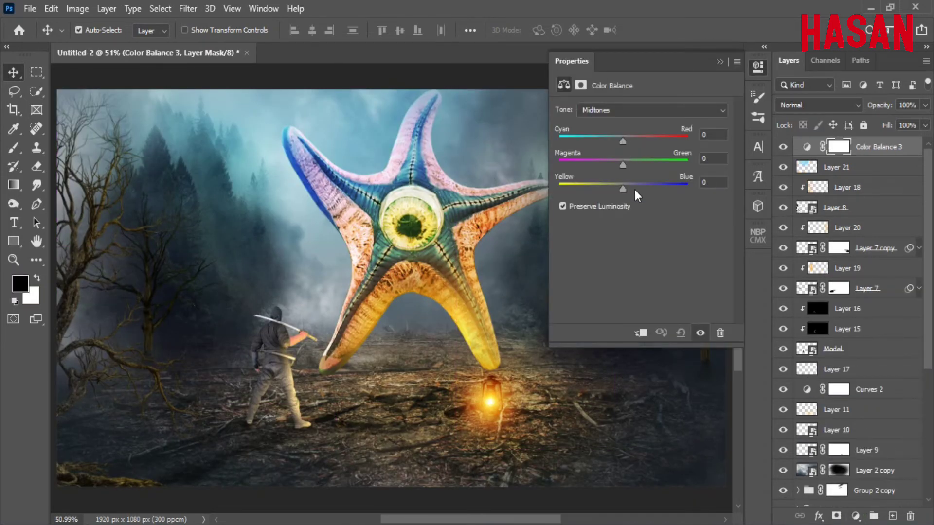
{"action": "left_click_drag", "start_coordinate": [633, 190], "coordinate": [621, 191]}
{"action": "left_click_drag", "start_coordinate": [624, 142], "coordinate": [624, 142]}
{"action": "left_click", "coordinate": [679, 109]}
{"action": "left_click_drag", "start_coordinate": [624, 189], "coordinate": [628, 194]}
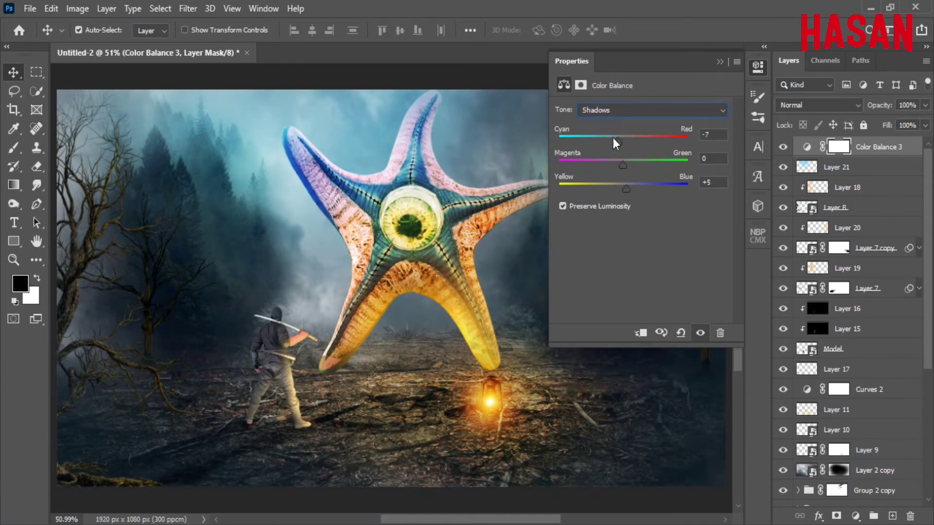
{"action": "left_click", "coordinate": [711, 110]}
{"action": "left_click", "coordinate": [693, 144]}
{"action": "left_click_drag", "start_coordinate": [616, 145], "coordinate": [628, 138]}
{"action": "left_click_drag", "start_coordinate": [623, 188], "coordinate": [628, 189]}
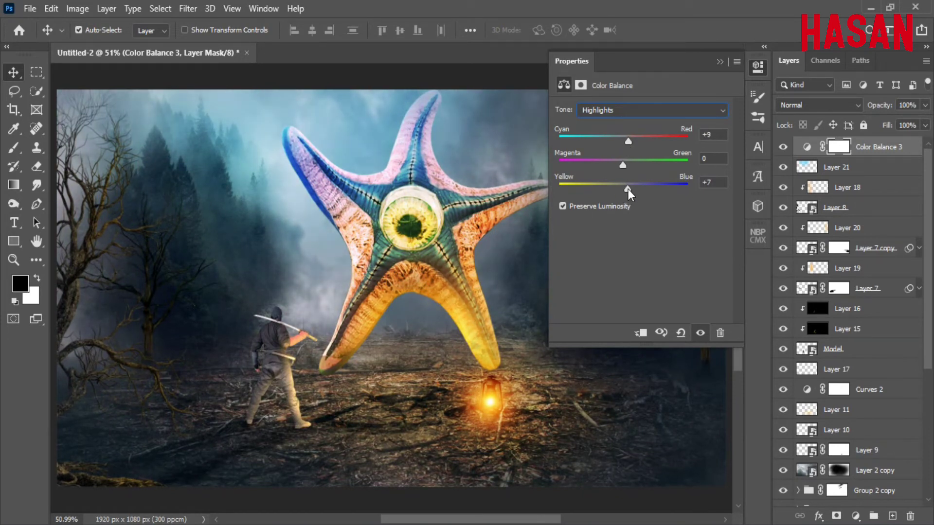
{"action": "left_click", "coordinate": [719, 62]}
Add a Curves 4 adjustment layer and select its Blue channel
{"action": "left_click", "coordinate": [855, 516]}
{"action": "left_click", "coordinate": [886, 386]}
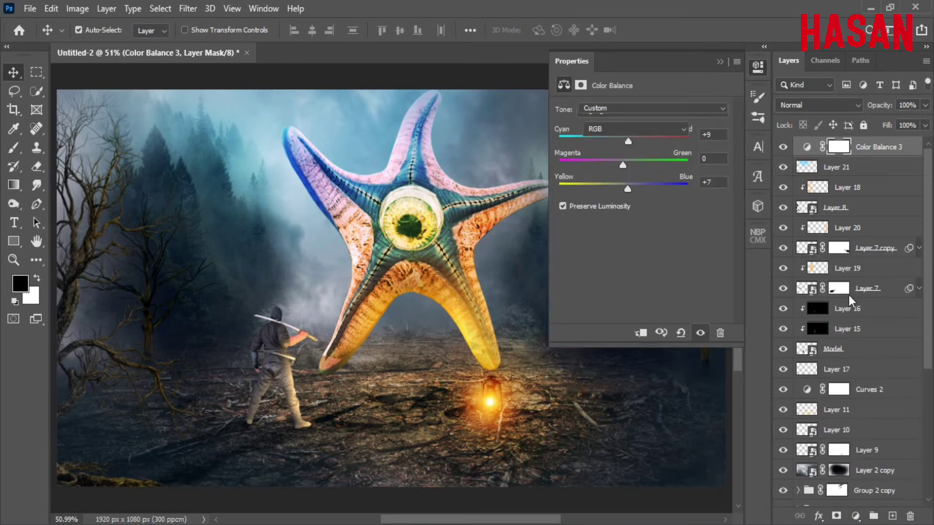
{"action": "left_click", "coordinate": [683, 129]}
{"action": "left_click", "coordinate": [603, 174]}
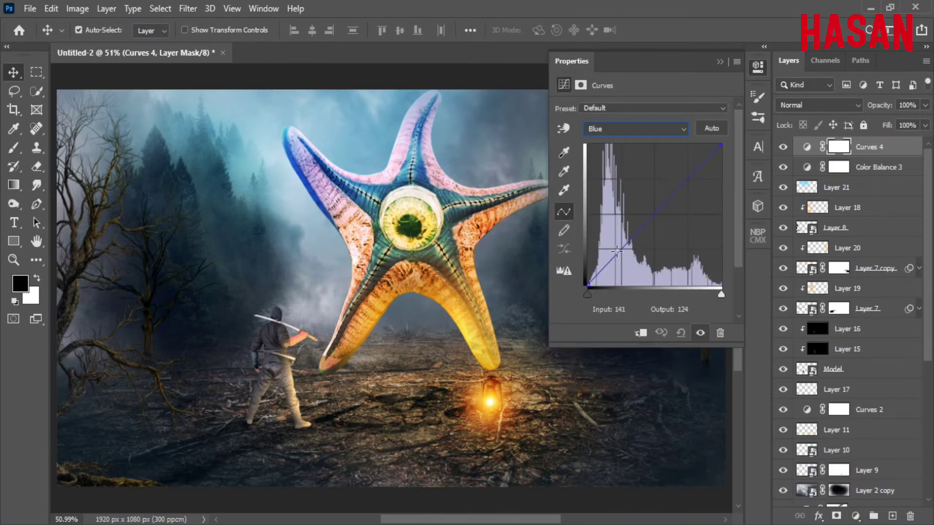
In Curves 4, pull down the Blue white point, raise the Blue black point and lift red in the shadows
{"action": "left_click_drag", "start_coordinate": [721, 145], "coordinate": [720, 155]}
{"action": "left_click_drag", "start_coordinate": [587, 286], "coordinate": [589, 281]}
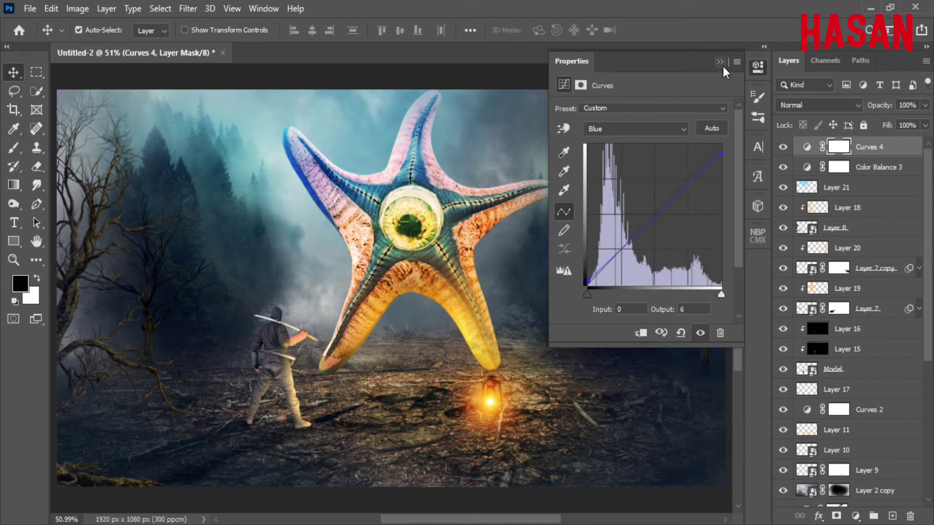
{"action": "left_click", "coordinate": [633, 128]}
{"action": "left_click", "coordinate": [673, 150]}
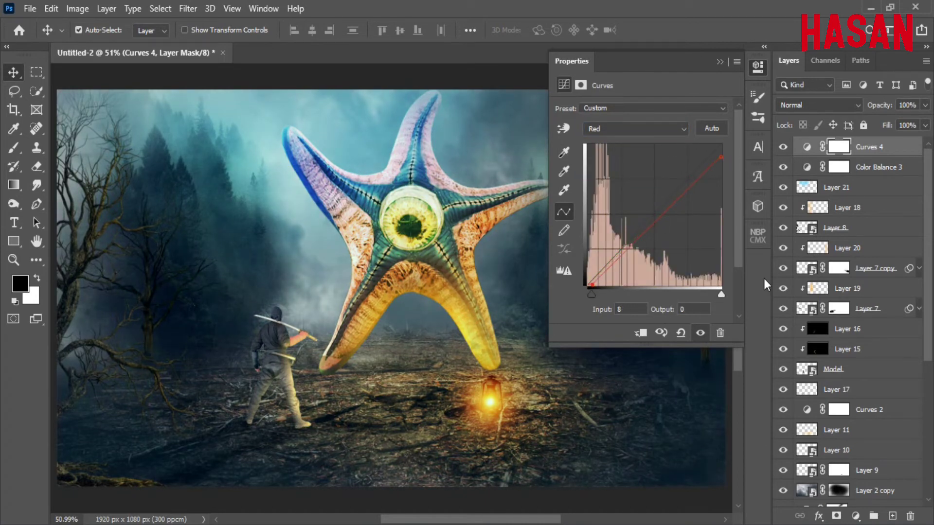
{"action": "mouse_move", "coordinate": [588, 286]}
{"action": "left_mouse_down"}
{"action": "mouse_move", "coordinate": [588, 269]}
{"action": "mouse_move", "coordinate": [593, 285]}
{"action": "left_mouse_up"}
Collapse the Curves properties, compare the effect, and set Curves 4 to 20% opacity
{"action": "left_click", "coordinate": [719, 62]}
{"action": "left_click", "coordinate": [782, 147]}
{"action": "mouse_move", "coordinate": [888, 111]}
{"action": "left_mouse_down"}
{"action": "mouse_move", "coordinate": [837, 117]}
{"action": "mouse_move", "coordinate": [874, 110]}
{"action": "left_mouse_up"}
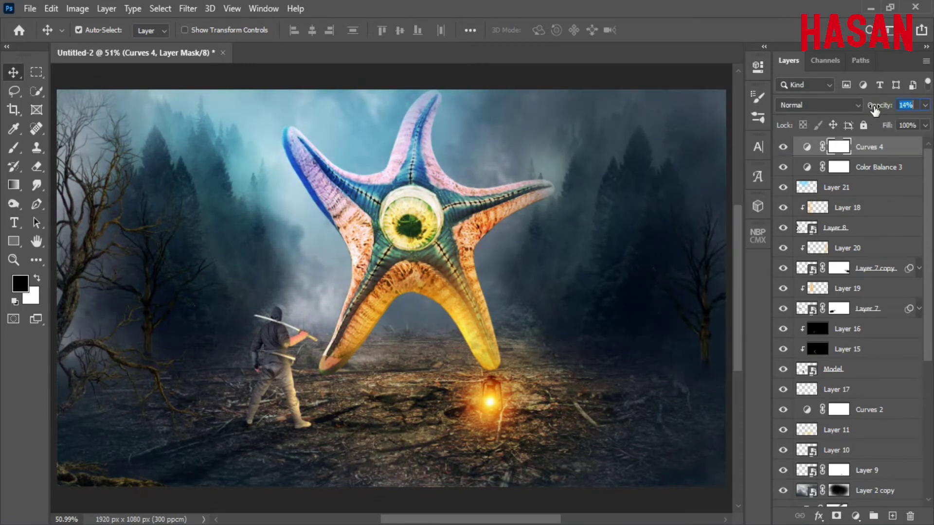
{"action": "type", "text": "20"}
{"action": "key", "text": "Return"}
Add a Photo Filter layer, try Cyan and Yellow, settle on Orange, and compare before/after
{"action": "left_click", "coordinate": [855, 516]}
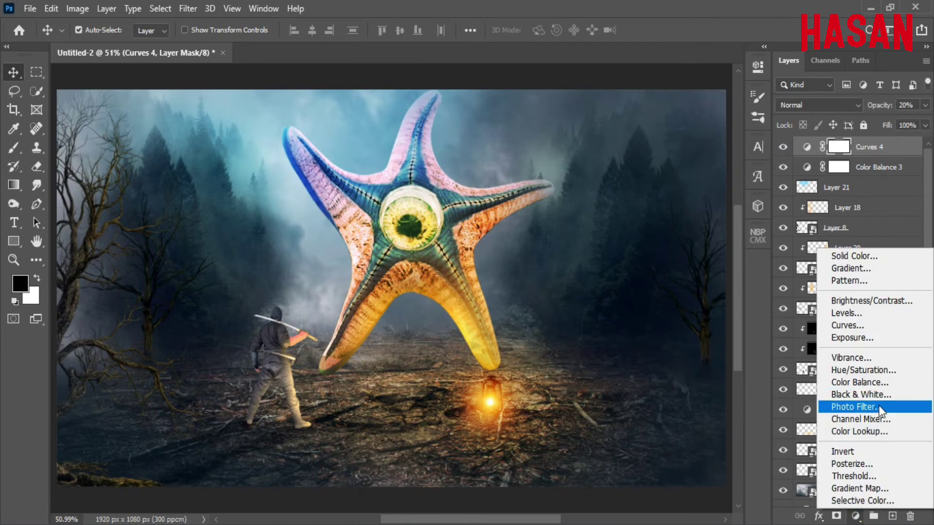
{"action": "left_click", "coordinate": [834, 350]}
{"action": "left_click", "coordinate": [699, 108]}
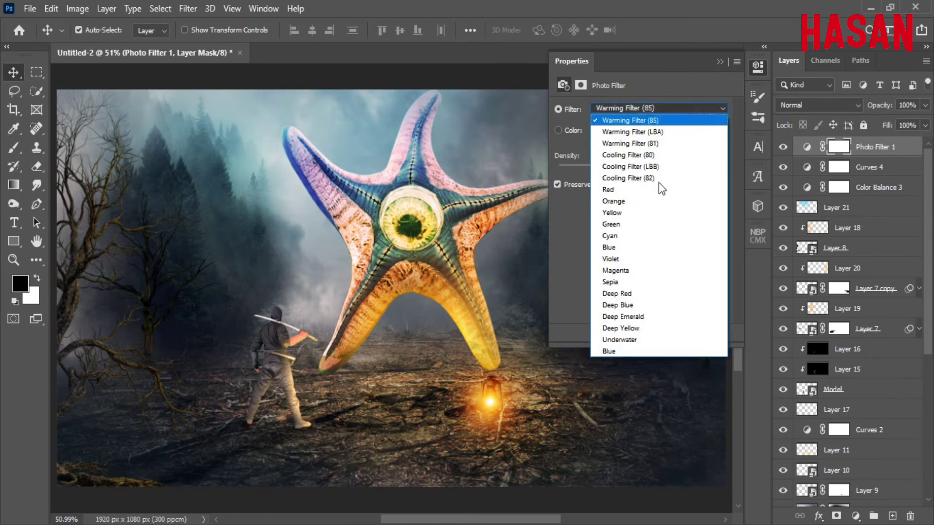
{"action": "left_click", "coordinate": [646, 236]}
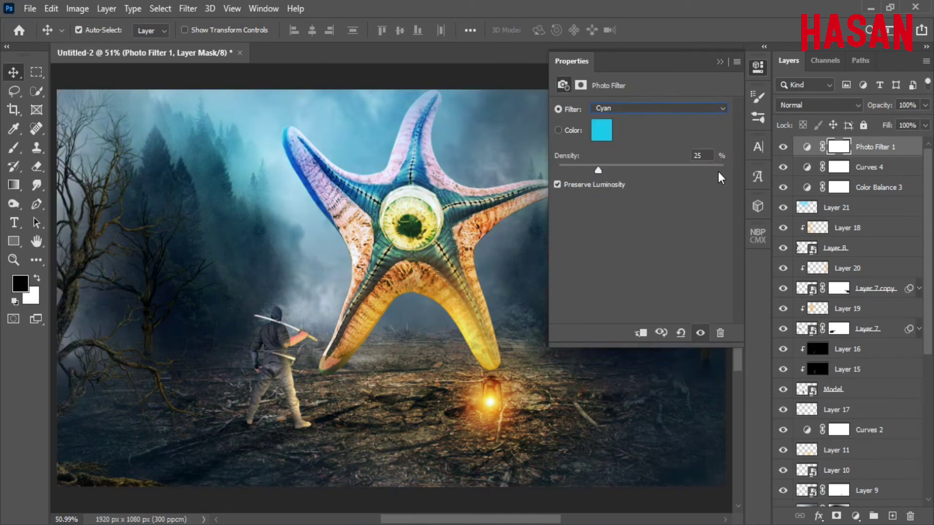
{"action": "left_click", "coordinate": [710, 108]}
{"action": "left_click", "coordinate": [673, 212]}
{"action": "left_click", "coordinate": [716, 108]}
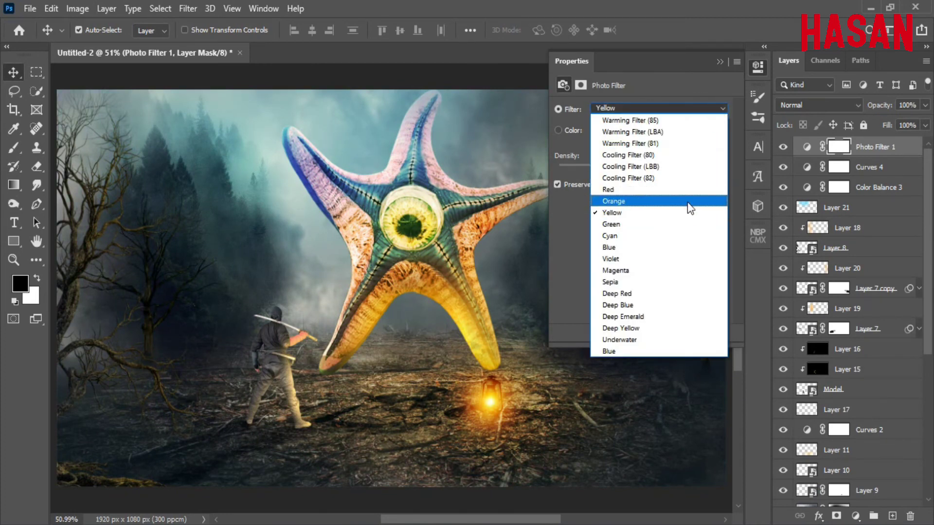
{"action": "left_click", "coordinate": [687, 201]}
{"action": "left_click", "coordinate": [783, 147]}
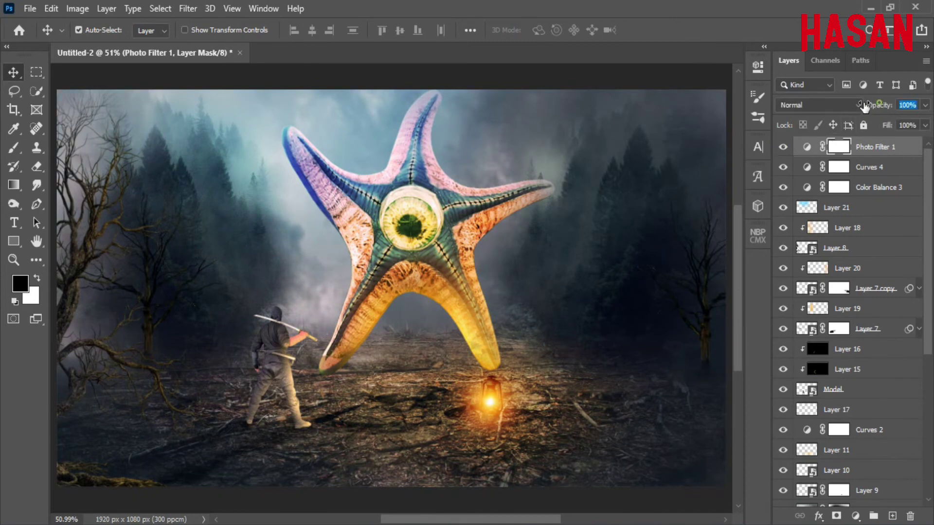
{"action": "left_click", "coordinate": [908, 105]}
{"action": "type", "text": "60"}
{"action": "double_click", "coordinate": [783, 148]}
Add a Selective Color layer and adjust the Reds' cyan and yellow amounts
{"action": "left_click", "coordinate": [855, 516]}
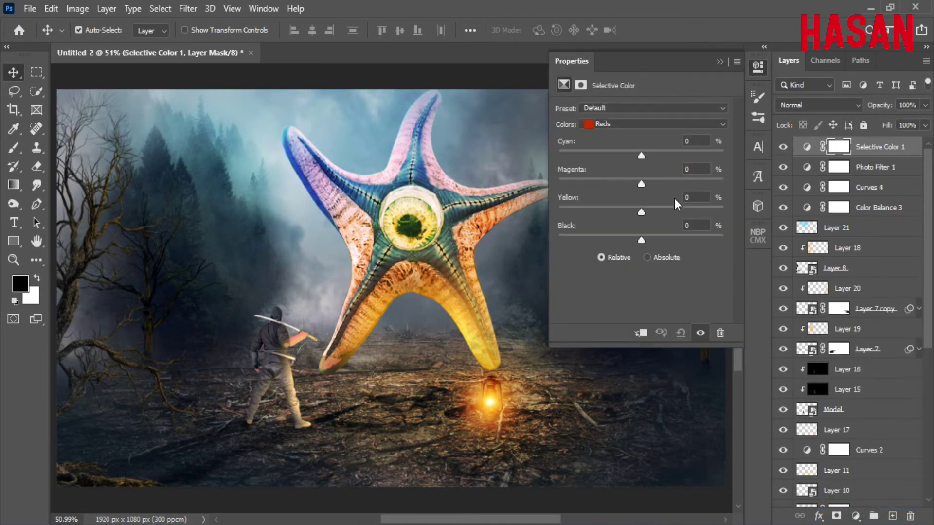
{"action": "mouse_move", "coordinate": [641, 155]}
{"action": "left_mouse_down"}
{"action": "mouse_move", "coordinate": [655, 155]}
{"action": "mouse_move", "coordinate": [636, 183]}
{"action": "mouse_move", "coordinate": [669, 212]}
{"action": "left_mouse_up"}
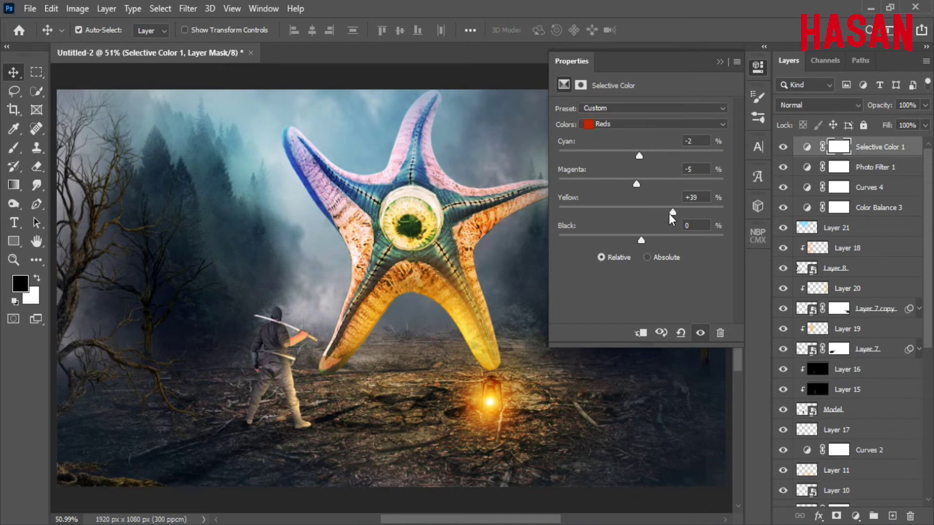
{"action": "left_click_drag", "start_coordinate": [641, 240], "coordinate": [658, 240]}
In the Cyans range, increase cyan, reduce magenta and add black
{"action": "left_click", "coordinate": [720, 124]}
{"action": "left_click", "coordinate": [710, 162]}
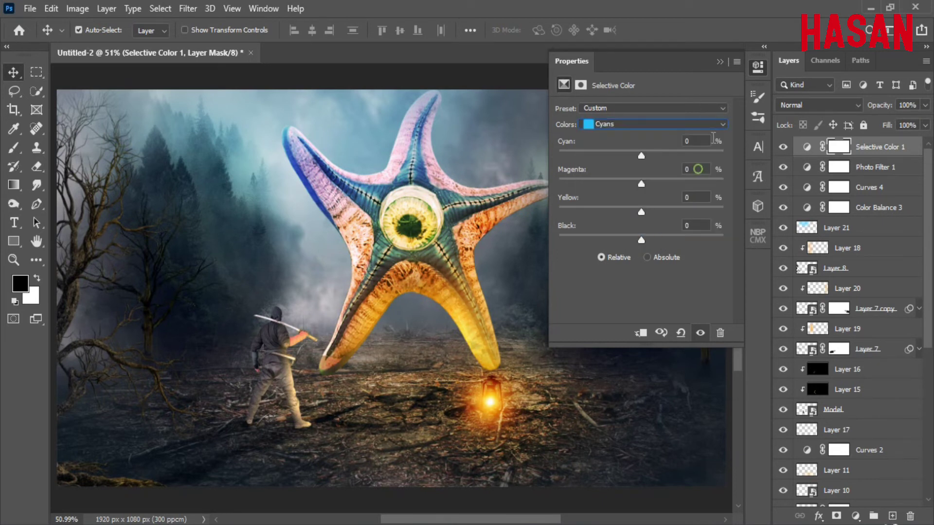
{"action": "left_click_drag", "start_coordinate": [697, 152], "coordinate": [660, 154]}
{"action": "left_click_drag", "start_coordinate": [578, 169], "coordinate": [627, 169]}
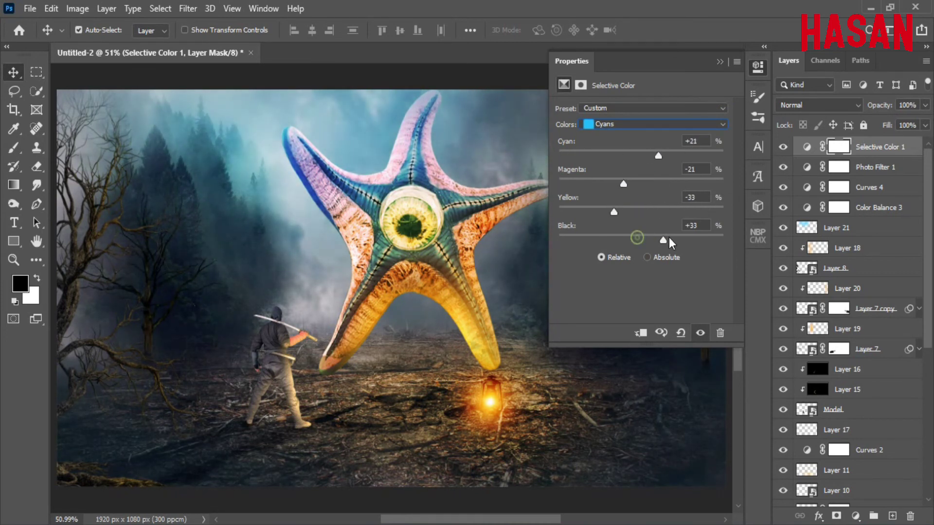
{"action": "left_click_drag", "start_coordinate": [669, 239], "coordinate": [603, 240]}
In the Neutrals range, add a touch of black and yellow and reduce cyan slightly
{"action": "left_click", "coordinate": [720, 124]}
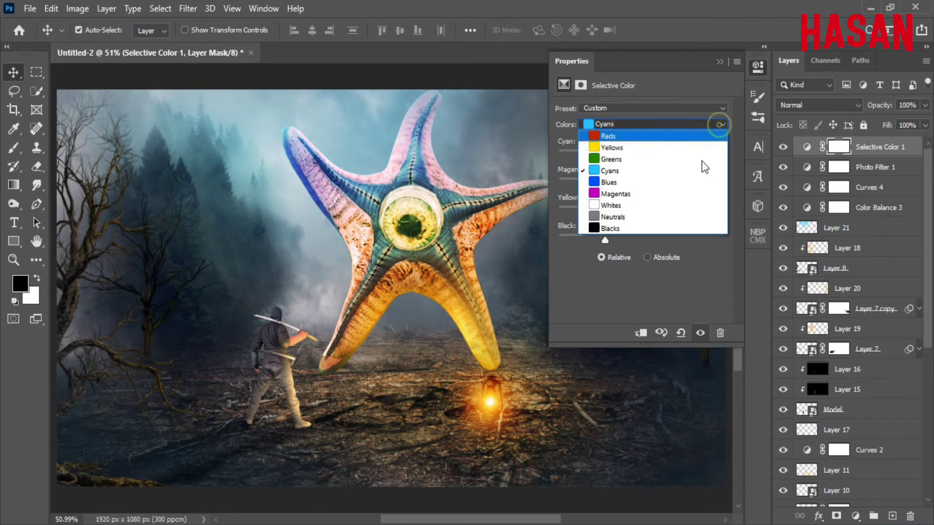
{"action": "left_click", "coordinate": [647, 217]}
{"action": "mouse_move", "coordinate": [641, 240]}
{"action": "left_mouse_down"}
{"action": "mouse_move", "coordinate": [655, 247]}
{"action": "mouse_move", "coordinate": [644, 246]}
{"action": "left_mouse_up"}
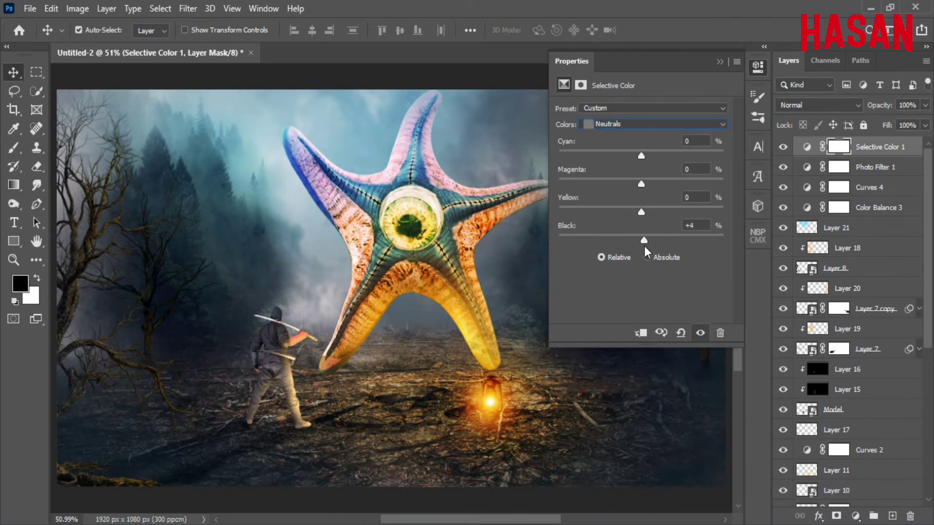
{"action": "left_click_drag", "start_coordinate": [647, 213], "coordinate": [643, 211]}
{"action": "mouse_move", "coordinate": [641, 156]}
{"action": "left_mouse_down"}
{"action": "mouse_move", "coordinate": [626, 155]}
{"action": "mouse_move", "coordinate": [637, 156]}
{"action": "left_mouse_up"}
Set Selective Color 1 to 60% opacity and add a new empty layer on top
{"action": "left_click", "coordinate": [877, 106]}
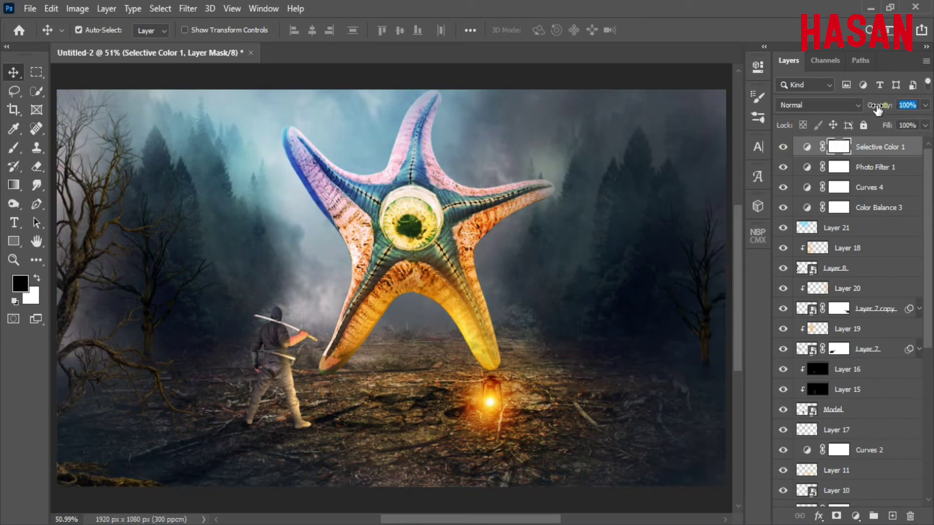
{"action": "left_click_drag", "start_coordinate": [877, 110], "coordinate": [860, 111]}
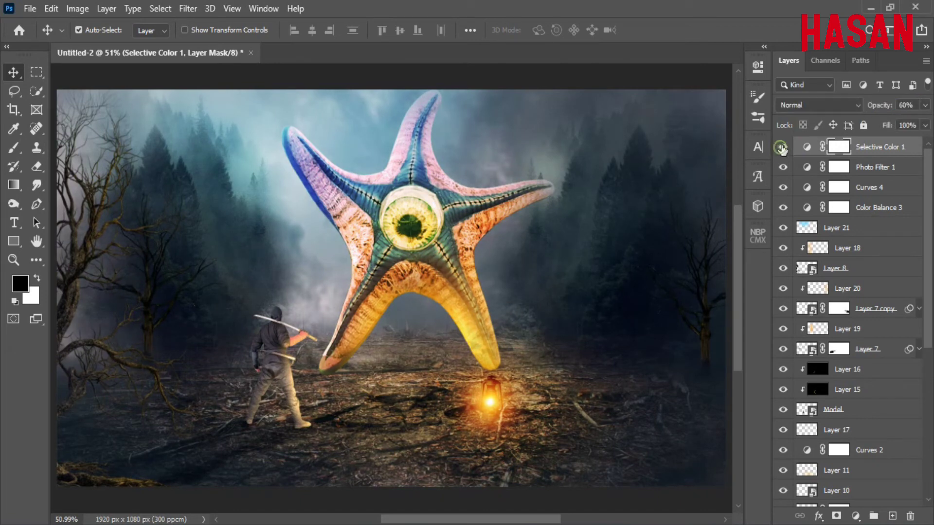
{"action": "left_click", "coordinate": [892, 516]}
Stamp the visible composite into Layer 22 with Ctrl+Shift+Alt+E and convert it to a smart object
{"action": "key", "text": "ctrl+shift+alt+e"}
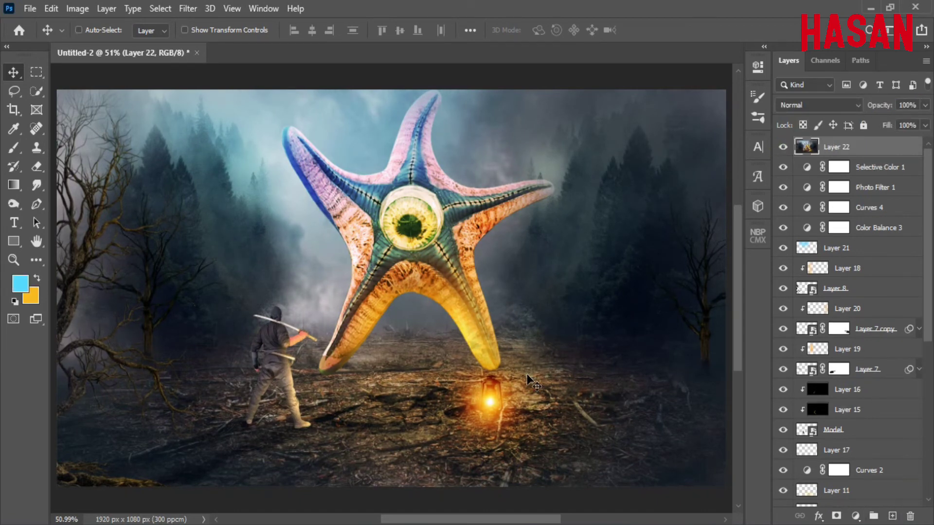
{"action": "right_click", "coordinate": [835, 160]}
{"action": "left_click", "coordinate": [743, 200]}
In the Camera Raw filter, warm the Temperature slightly and shift Tint toward magenta
{"action": "left_click", "coordinate": [188, 9]}
{"action": "left_click", "coordinate": [228, 79]}
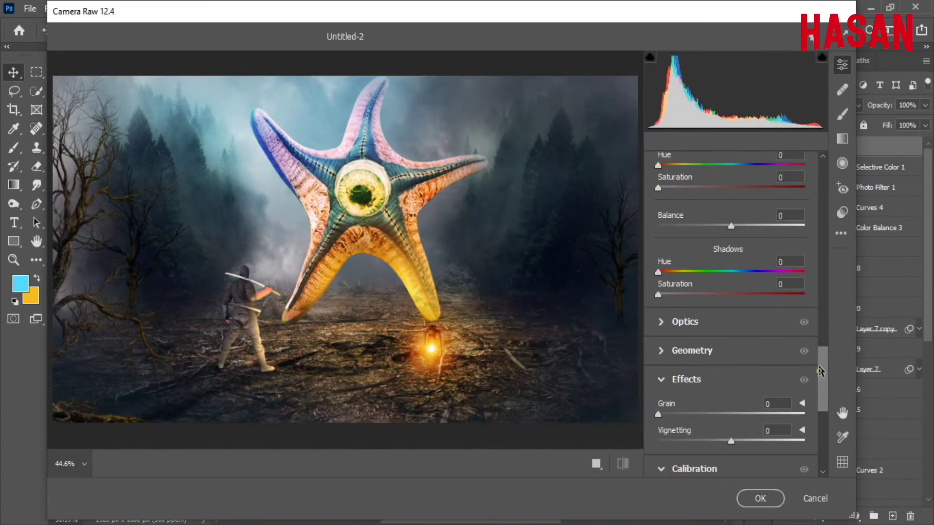
{"action": "left_click_drag", "start_coordinate": [821, 371], "coordinate": [823, 174]}
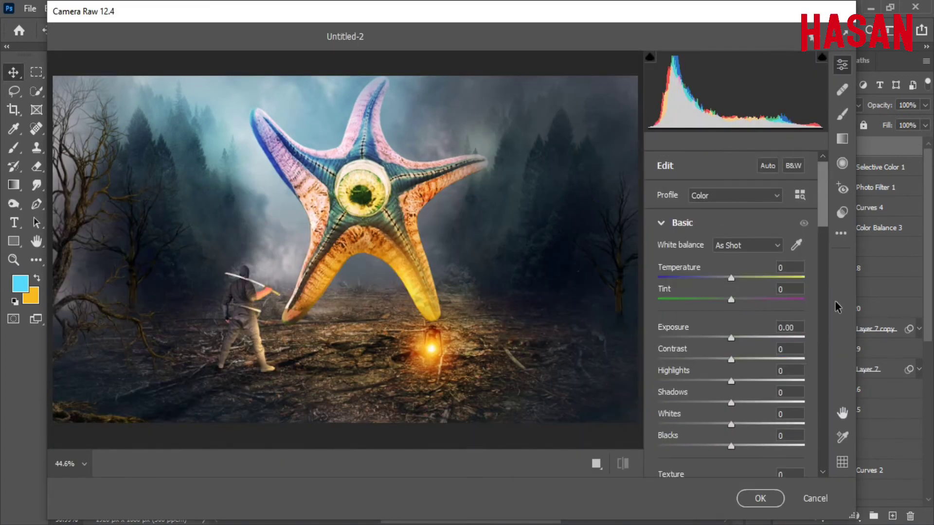
{"action": "left_click", "coordinate": [733, 276]}
{"action": "left_click_drag", "start_coordinate": [734, 279], "coordinate": [736, 278]}
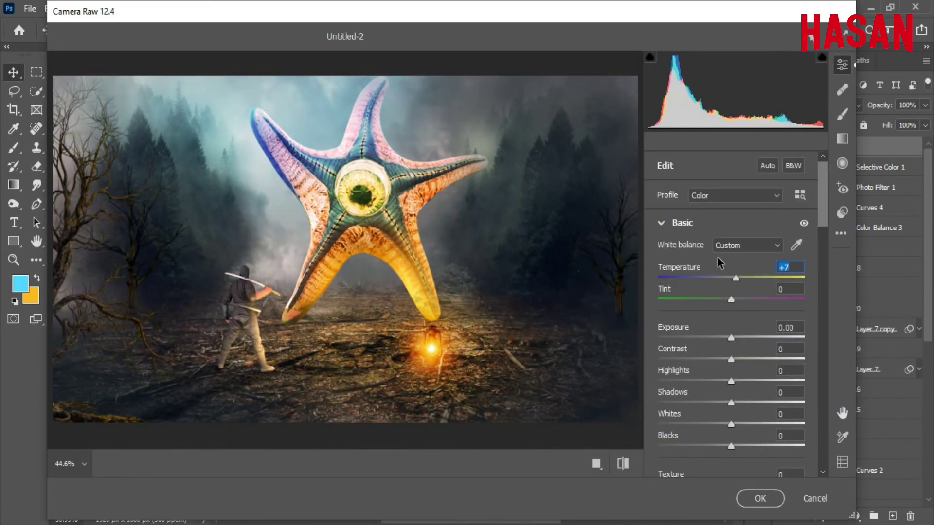
{"action": "left_click", "coordinate": [735, 299]}
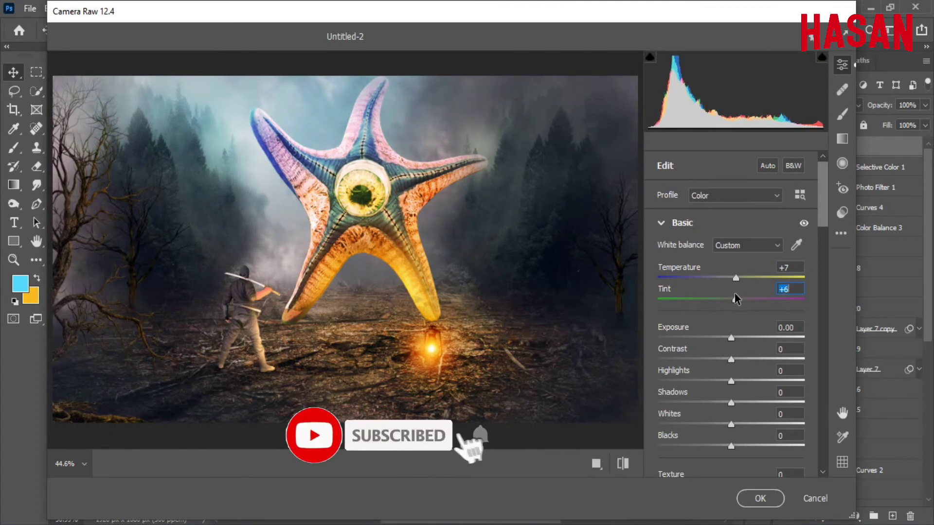
{"action": "mouse_move", "coordinate": [735, 299]}
{"action": "left_mouse_down"}
{"action": "mouse_move", "coordinate": [724, 299]}
{"action": "mouse_move", "coordinate": [731, 298]}
{"action": "left_mouse_up"}
Adjust the basic tone sliders and soften Texture slightly
{"action": "scroll", "coordinate": [819, 218], "scroll_direction": "down", "scroll_amount": 1}
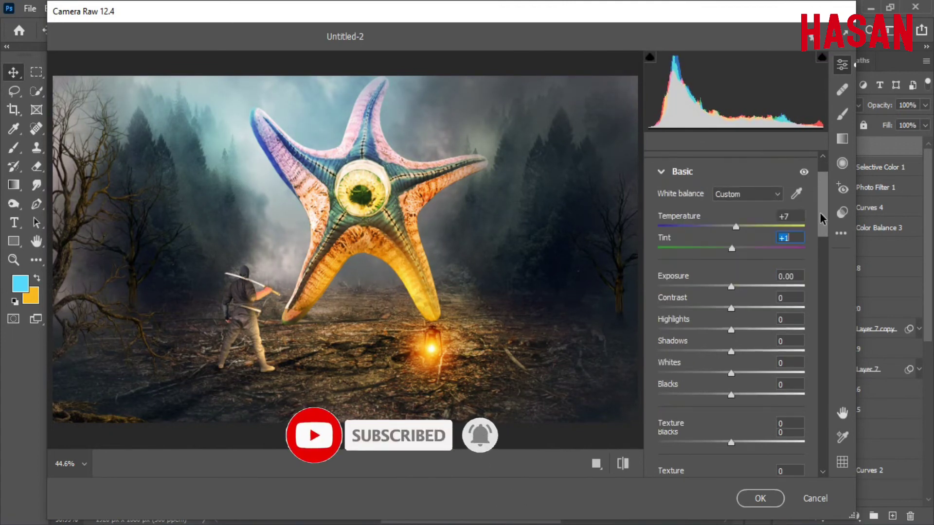
{"action": "left_click_drag", "start_coordinate": [819, 212], "coordinate": [819, 224]}
{"action": "mouse_move", "coordinate": [731, 221]}
{"action": "left_mouse_down"}
{"action": "mouse_move", "coordinate": [747, 248]}
{"action": "mouse_move", "coordinate": [737, 248]}
{"action": "mouse_move", "coordinate": [738, 264]}
{"action": "mouse_move", "coordinate": [712, 264]}
{"action": "mouse_move", "coordinate": [754, 307]}
{"action": "mouse_move", "coordinate": [730, 308]}
{"action": "mouse_move", "coordinate": [768, 307]}
{"action": "mouse_move", "coordinate": [742, 307]}
{"action": "mouse_move", "coordinate": [745, 329]}
{"action": "mouse_move", "coordinate": [714, 329]}
{"action": "mouse_move", "coordinate": [721, 332]}
{"action": "left_mouse_up"}
{"action": "mouse_move", "coordinate": [731, 368]}
{"action": "left_mouse_down"}
{"action": "mouse_move", "coordinate": [706, 370]}
{"action": "mouse_move", "coordinate": [740, 368]}
{"action": "mouse_move", "coordinate": [709, 368]}
{"action": "mouse_move", "coordinate": [725, 367]}
{"action": "mouse_move", "coordinate": [732, 386]}
{"action": "mouse_move", "coordinate": [744, 388]}
{"action": "mouse_move", "coordinate": [736, 389]}
{"action": "left_mouse_up"}
Add light sharpening and a modest amount of noise reduction
{"action": "left_click_drag", "start_coordinate": [823, 220], "coordinate": [825, 282]}
{"action": "left_click", "coordinate": [729, 237]}
{"action": "mouse_move", "coordinate": [729, 243]}
{"action": "left_mouse_down"}
{"action": "mouse_move", "coordinate": [732, 264]}
{"action": "mouse_move", "coordinate": [718, 263]}
{"action": "left_mouse_up"}
{"action": "left_click_drag", "start_coordinate": [658, 209], "coordinate": [666, 210]}
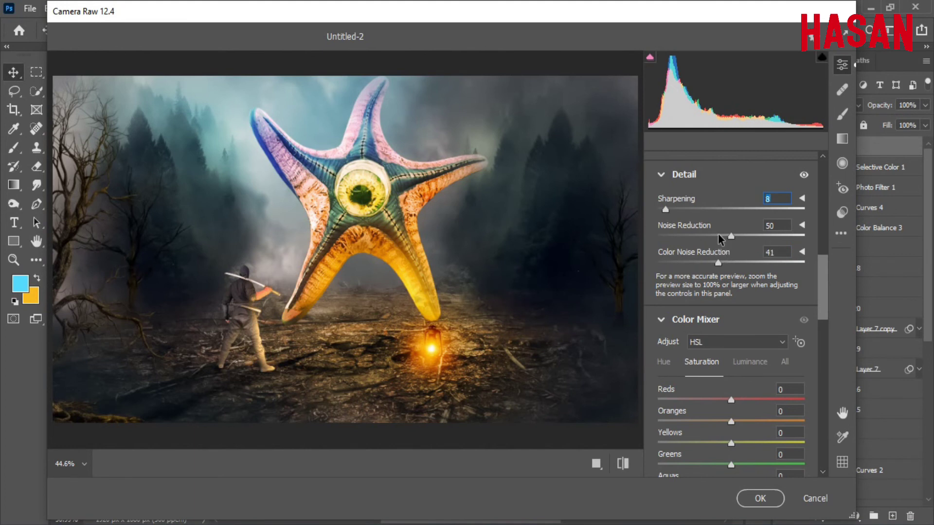
{"action": "left_click_drag", "start_coordinate": [731, 237], "coordinate": [681, 237]}
In the Color Mixer, boost Oranges saturation, then raise Oranges luminance
{"action": "scroll", "coordinate": [823, 312], "scroll_direction": "down", "scroll_amount": 5}
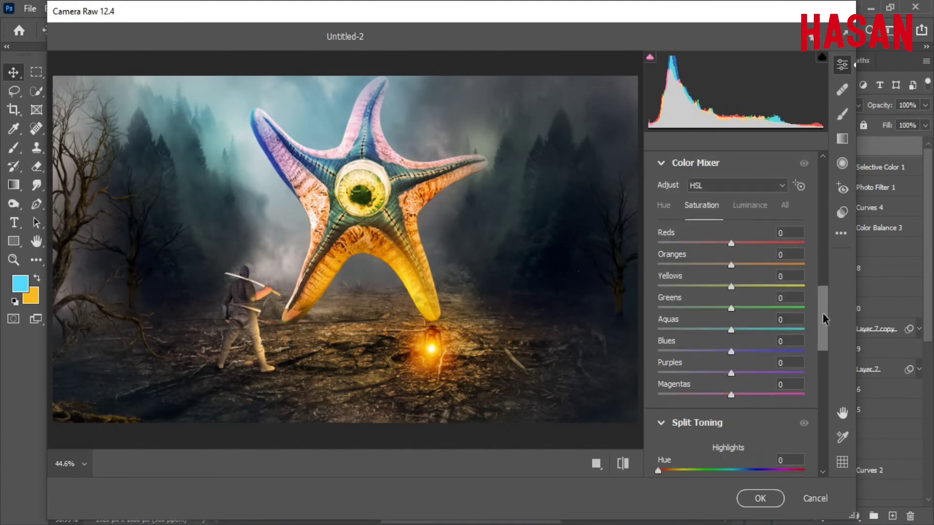
{"action": "left_click_drag", "start_coordinate": [729, 266], "coordinate": [706, 266]}
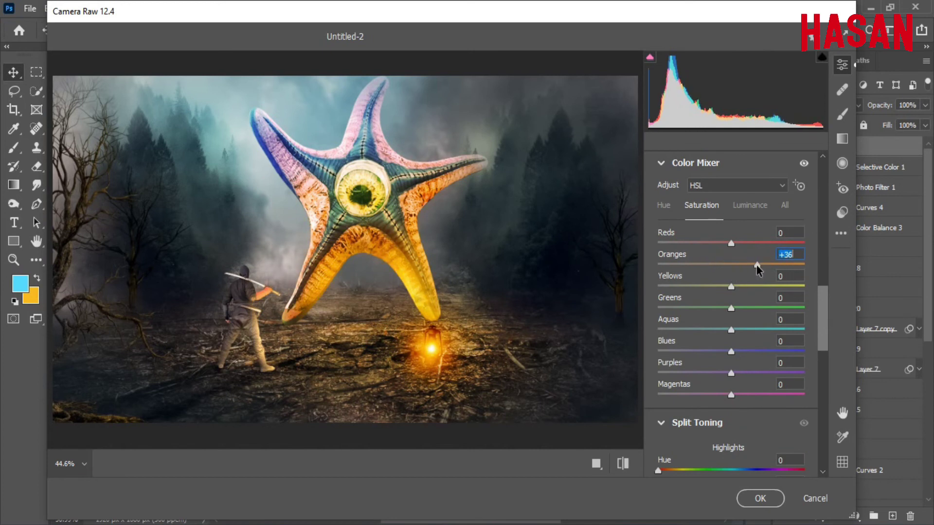
{"action": "left_click", "coordinate": [750, 205]}
{"action": "mouse_move", "coordinate": [743, 266]}
{"action": "left_mouse_down"}
{"action": "mouse_move", "coordinate": [749, 271]}
{"action": "mouse_move", "coordinate": [733, 268]}
{"action": "mouse_move", "coordinate": [745, 287]}
{"action": "left_mouse_up"}
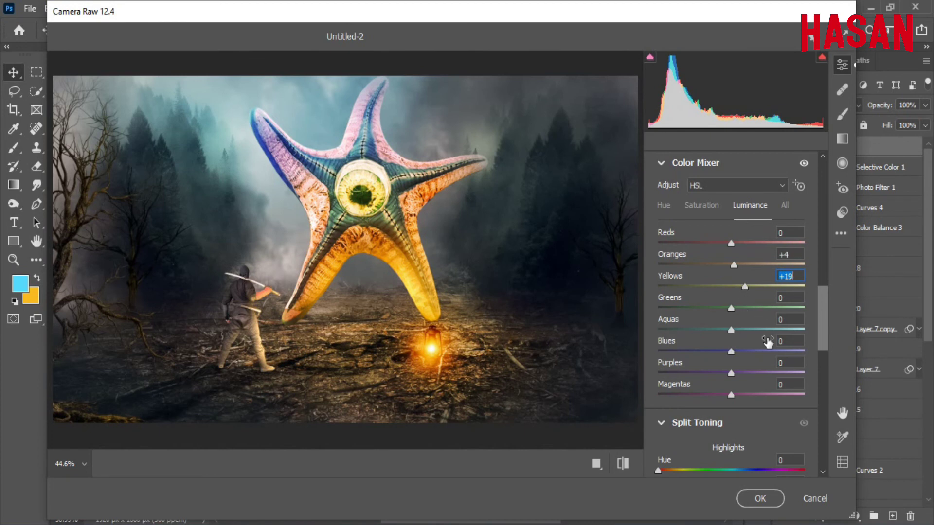
Raise the luminance of Aquas to maximum and strongly brighten Blues, Purples and Magentas
{"action": "left_click", "coordinate": [766, 330]}
{"action": "left_click_drag", "start_coordinate": [766, 330], "coordinate": [804, 329]}
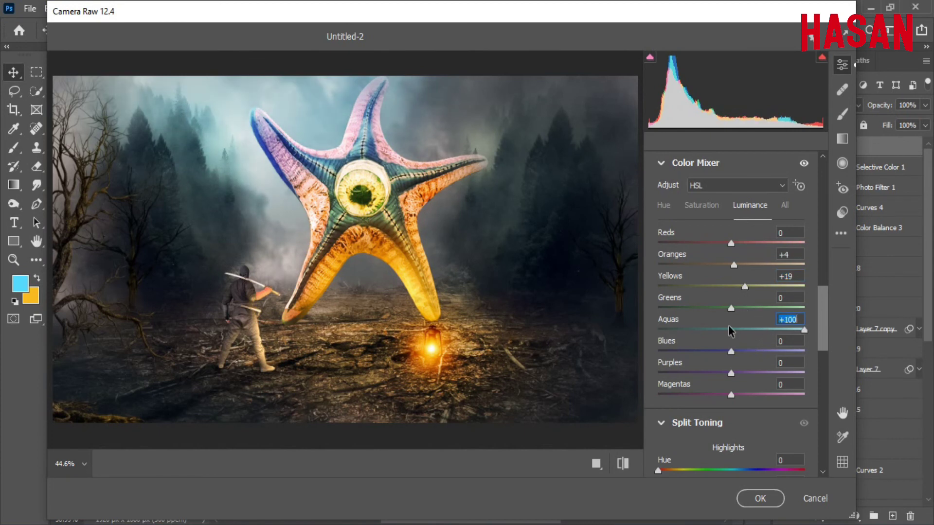
{"action": "left_click_drag", "start_coordinate": [731, 351], "coordinate": [793, 348]}
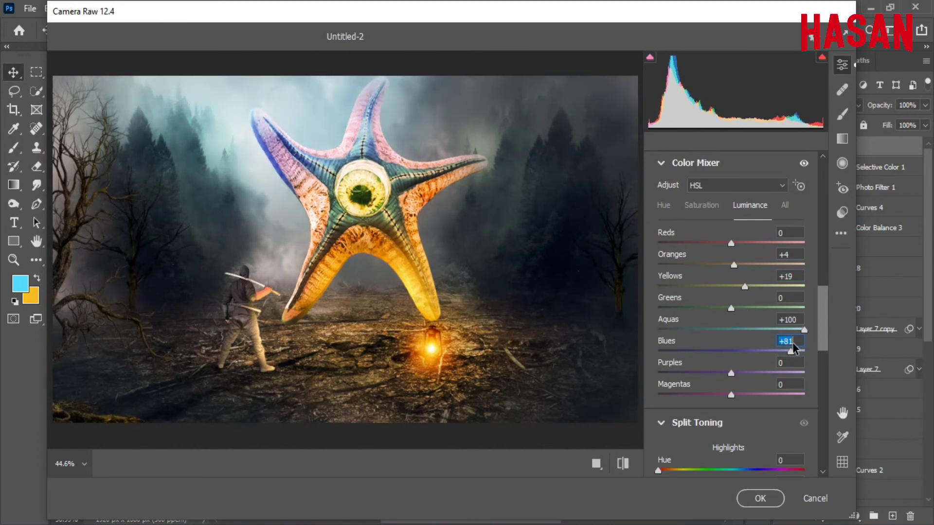
{"action": "left_click_drag", "start_coordinate": [731, 373], "coordinate": [798, 373]}
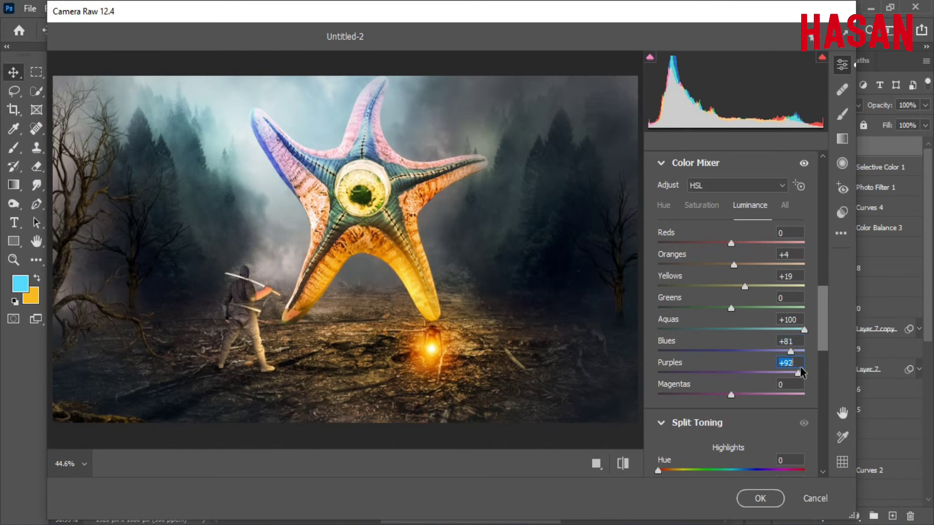
{"action": "left_click_drag", "start_coordinate": [731, 395], "coordinate": [801, 395]}
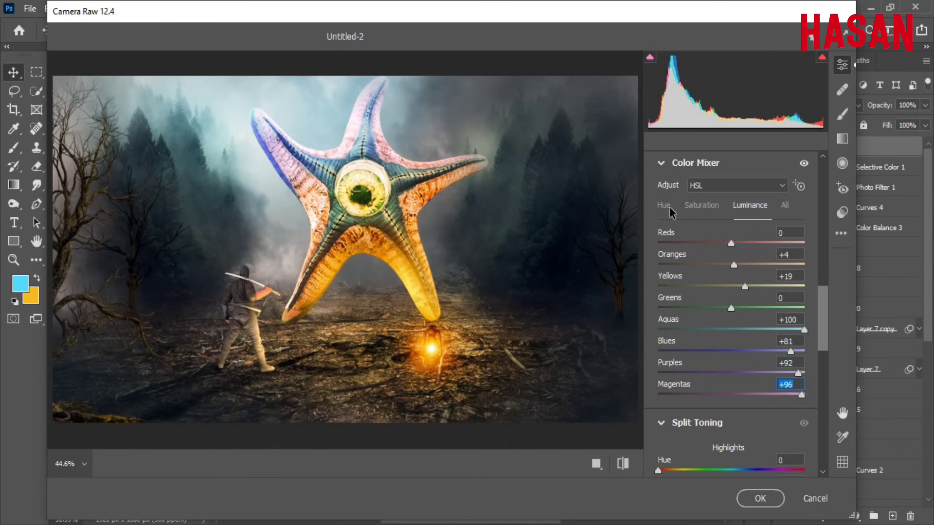
{"action": "left_click_drag", "start_coordinate": [823, 302], "coordinate": [823, 343]}
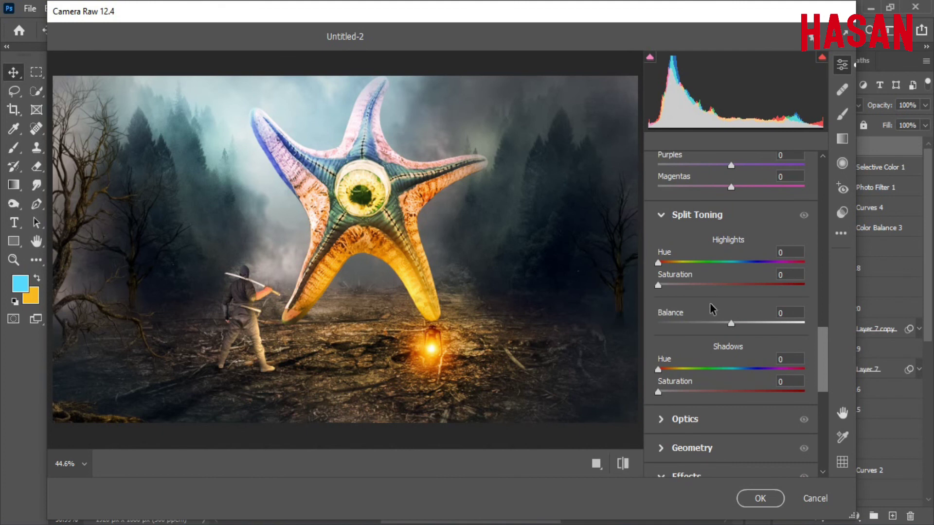
Split-tone the shadows teal-blue (Hue 205, Saturation 8), warm the highlights, and add a negative vignette
{"action": "left_click_drag", "start_coordinate": [742, 375], "coordinate": [740, 399]}
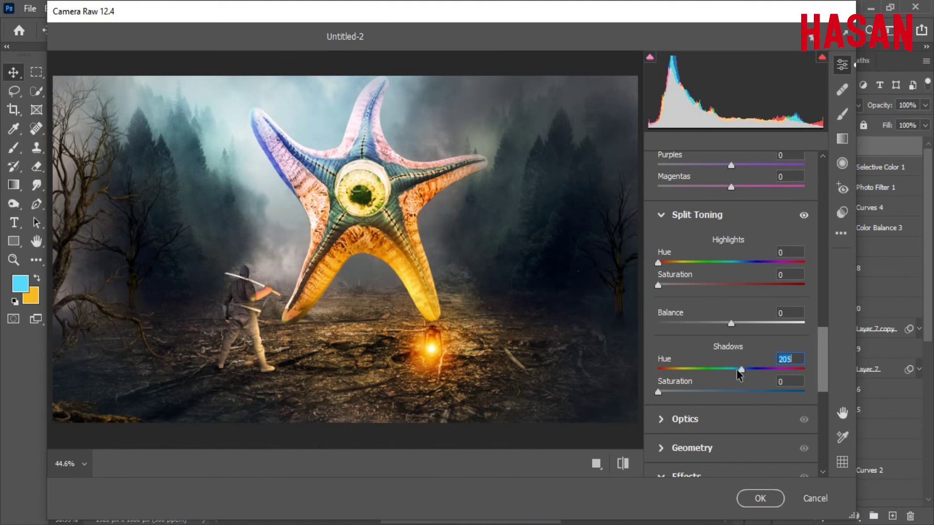
{"action": "left_click_drag", "start_coordinate": [678, 392], "coordinate": [670, 392]}
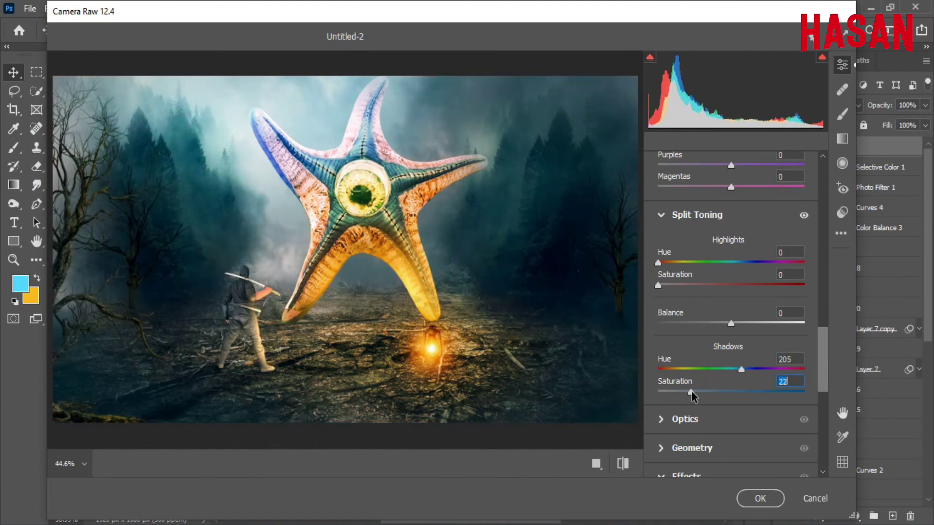
{"action": "mouse_move", "coordinate": [658, 263]}
{"action": "left_mouse_down"}
{"action": "mouse_move", "coordinate": [679, 263]}
{"action": "mouse_move", "coordinate": [708, 287]}
{"action": "mouse_move", "coordinate": [751, 288]}
{"action": "mouse_move", "coordinate": [717, 289]}
{"action": "left_mouse_up"}
{"action": "left_click_drag", "start_coordinate": [825, 366], "coordinate": [823, 407]}
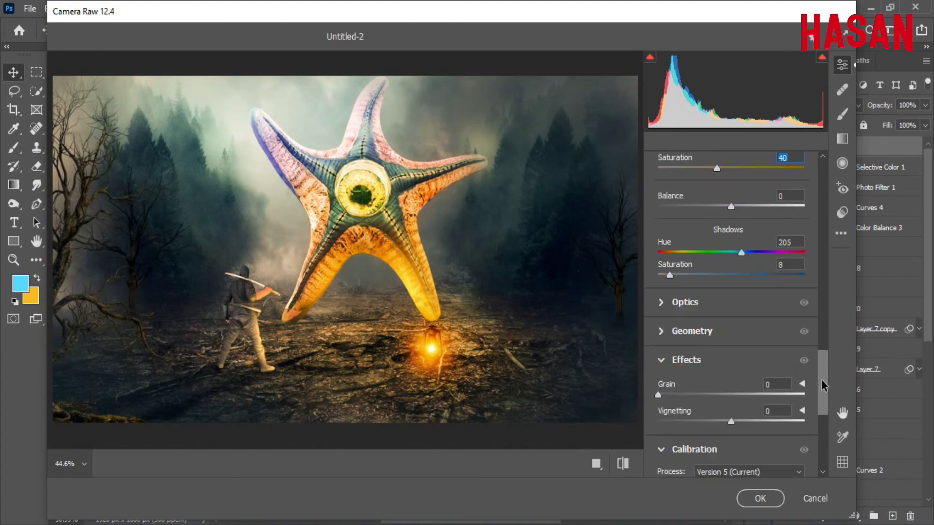
{"action": "left_click_drag", "start_coordinate": [731, 330], "coordinate": [721, 336]}
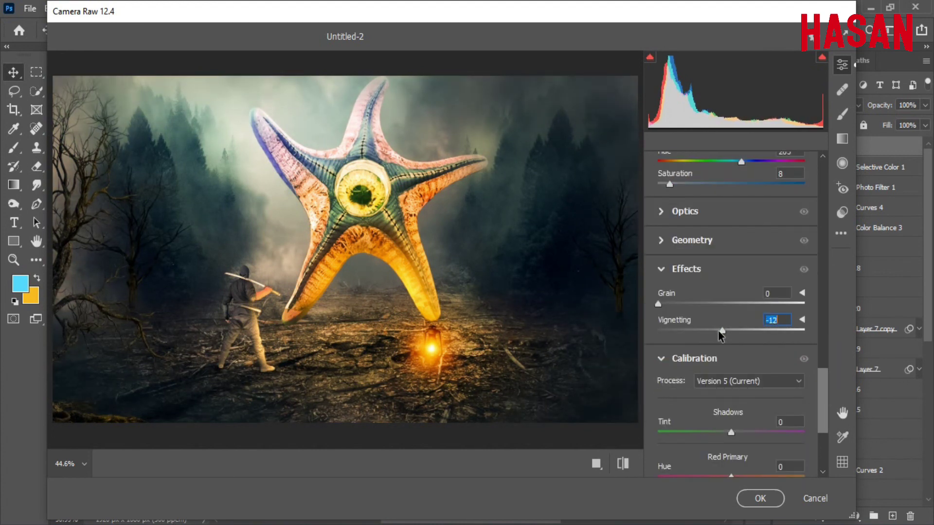
Shift the Blue Primary hue and set its saturation to +7, then apply the Camera Raw grade
{"action": "scroll", "coordinate": [824, 409], "scroll_direction": "down", "scroll_amount": 3}
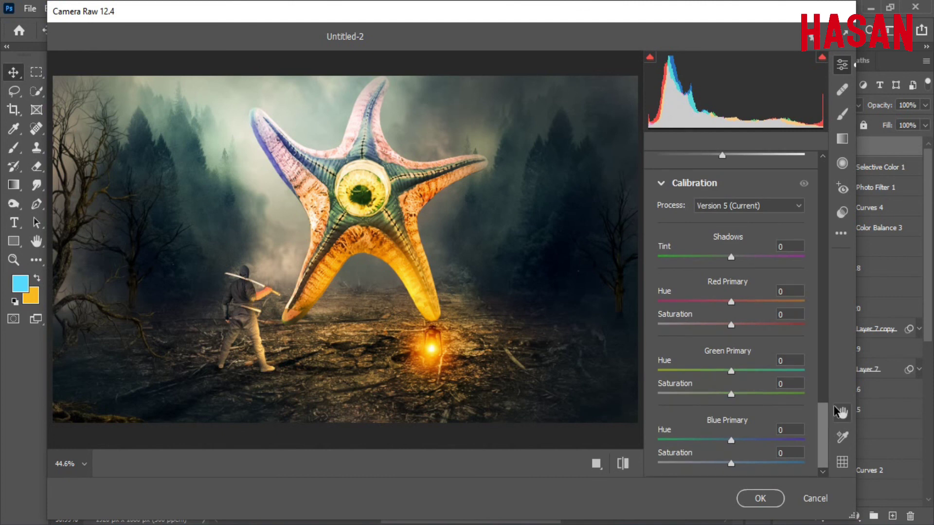
{"action": "left_click_drag", "start_coordinate": [739, 440], "coordinate": [695, 463]}
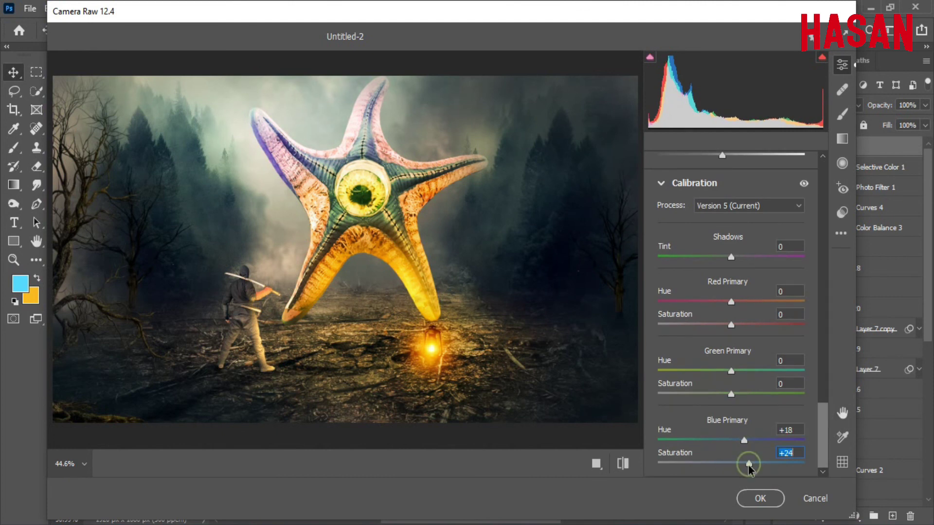
{"action": "left_click", "coordinate": [736, 463]}
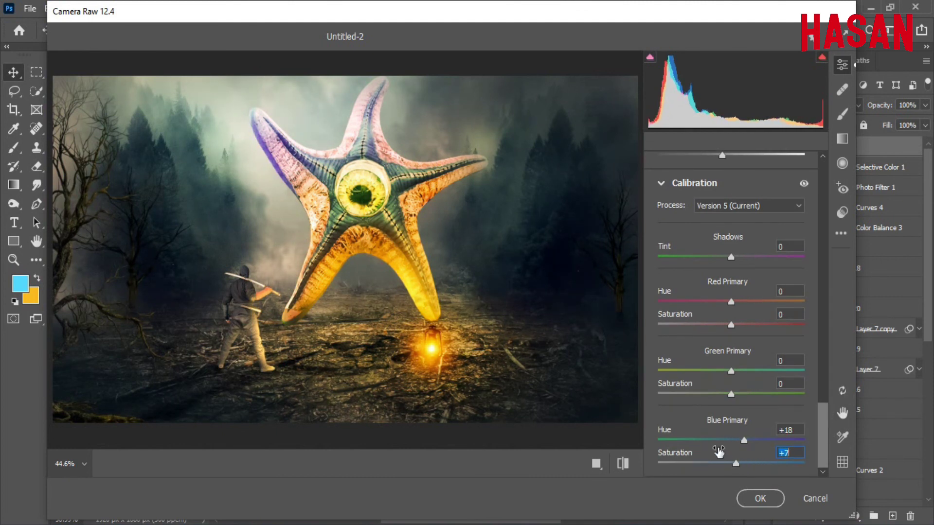
{"action": "mouse_move", "coordinate": [744, 440]}
{"action": "left_mouse_down"}
{"action": "mouse_move", "coordinate": [705, 442]}
{"action": "mouse_move", "coordinate": [730, 440]}
{"action": "left_mouse_up"}
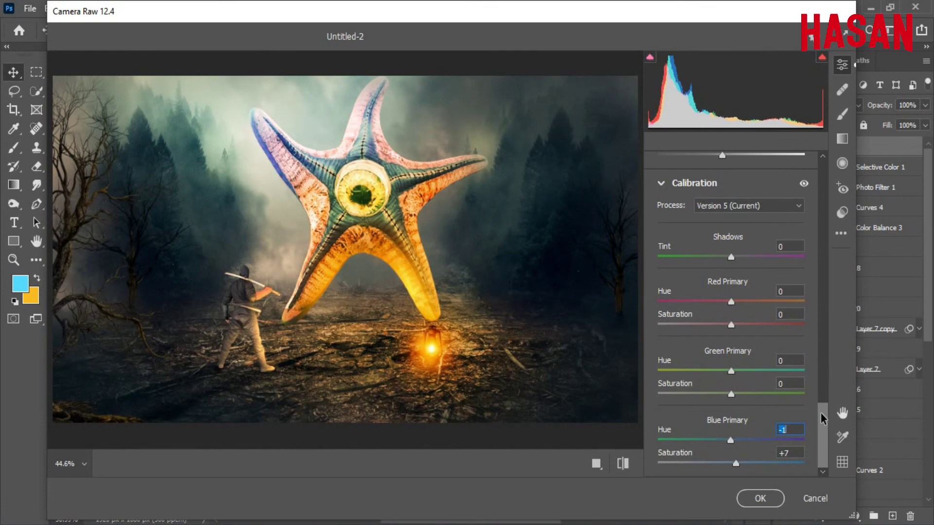
{"action": "left_click", "coordinate": [760, 499]}
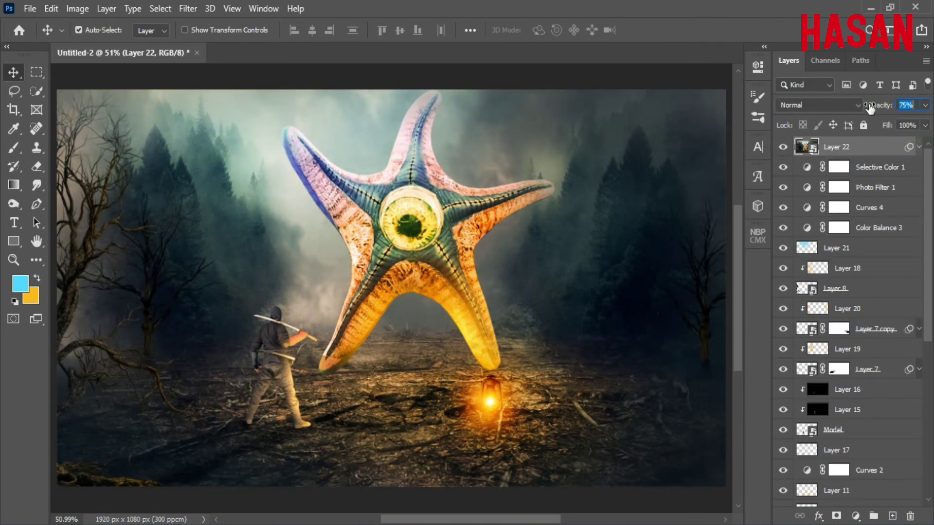
Lower Layer 22's opacity to about 80%, then stamp Layer 23 (smart object) and Layer 24 above it
{"action": "left_click_drag", "start_coordinate": [885, 107], "coordinate": [874, 108]}
{"action": "left_click", "coordinate": [892, 516]}
{"action": "key", "text": "ctrl+alt+shift+e"}
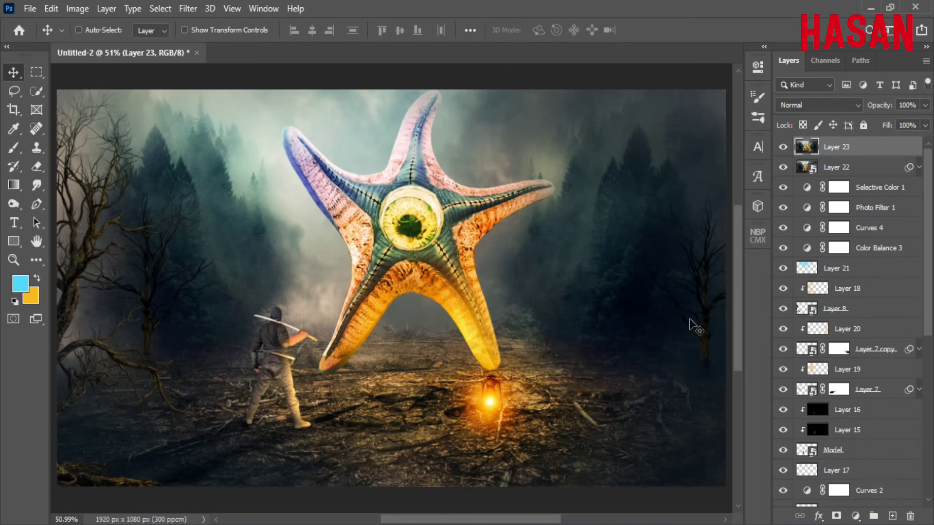
{"action": "right_click", "coordinate": [851, 149]}
{"action": "left_click", "coordinate": [754, 199]}
{"action": "left_click", "coordinate": [892, 515]}
{"action": "key", "text": "ctrl+alt+shift+e"}
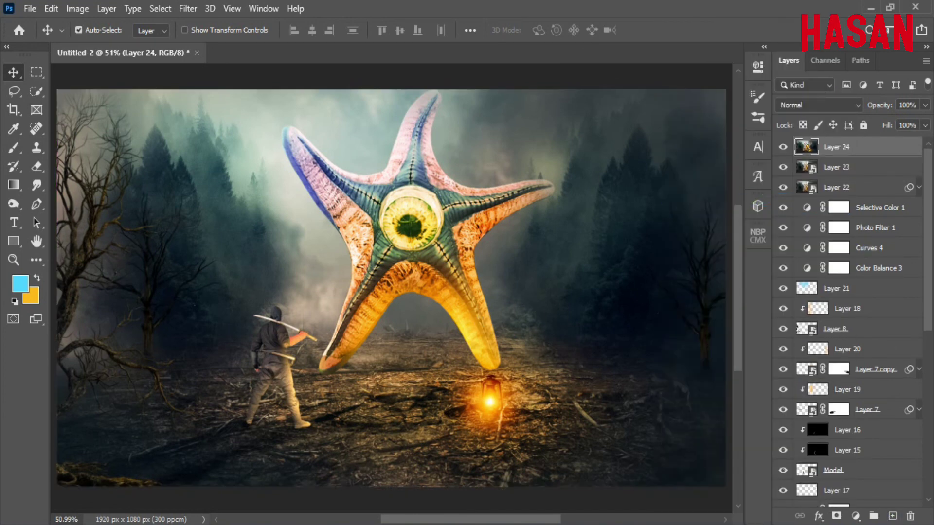